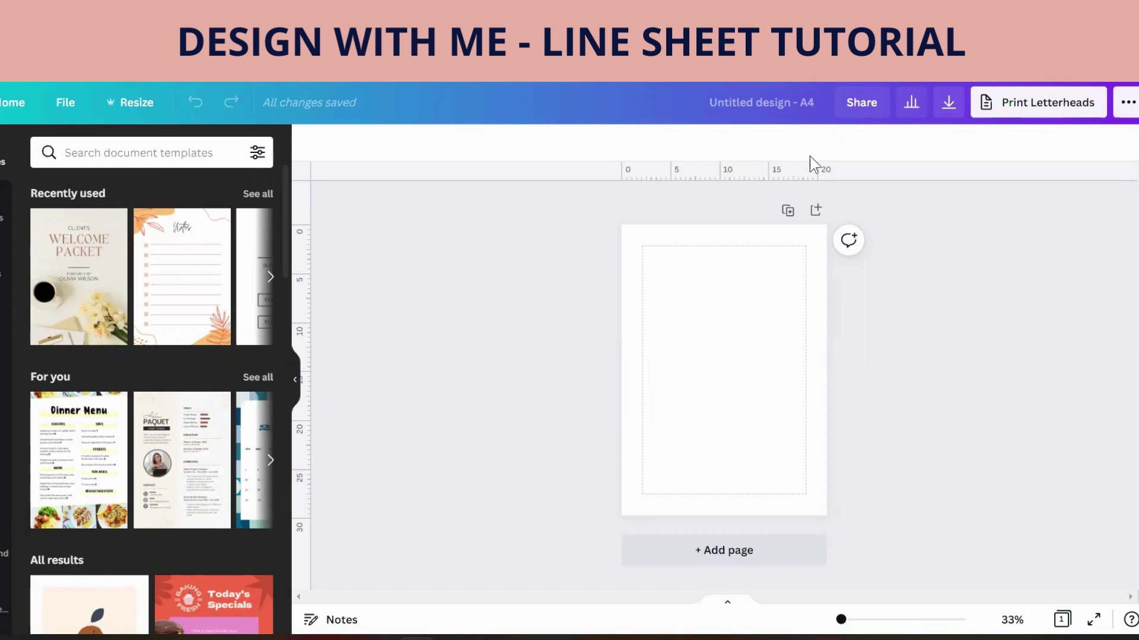
Add a text box reading "OUR COLLECTION" and place it centred at the page's top margin
click(733, 356)
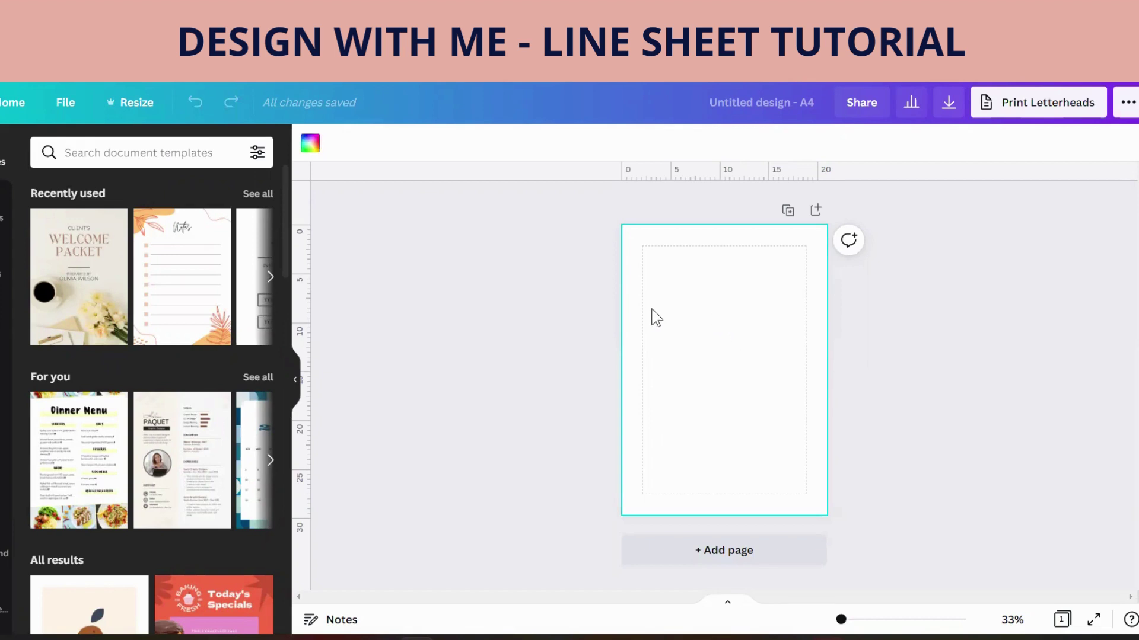
key(t)
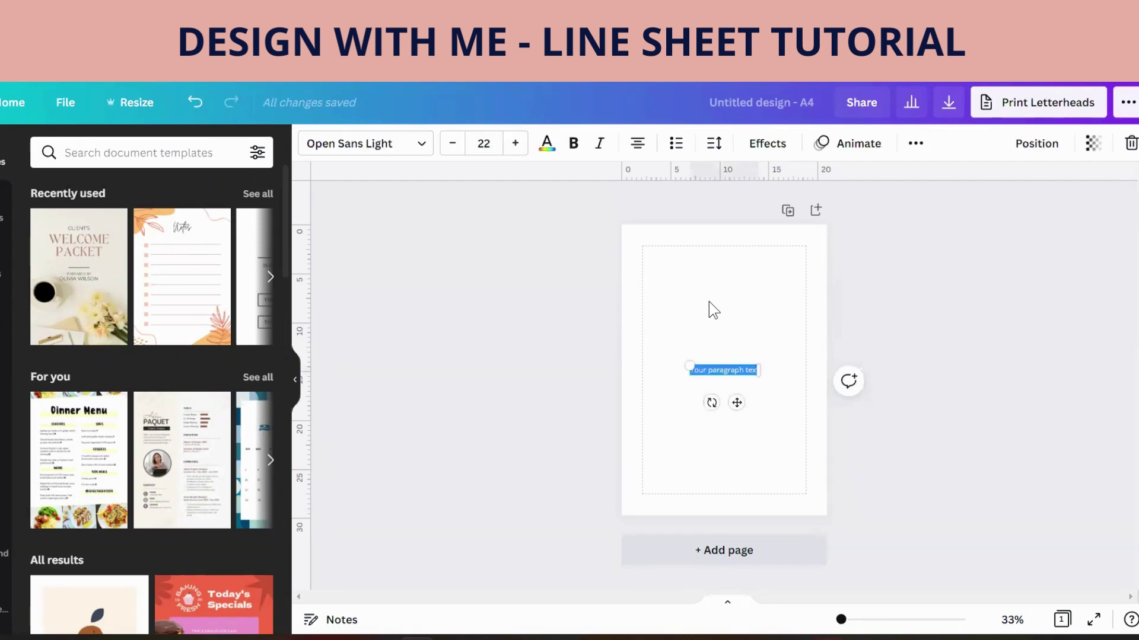
text(YOUR CO)
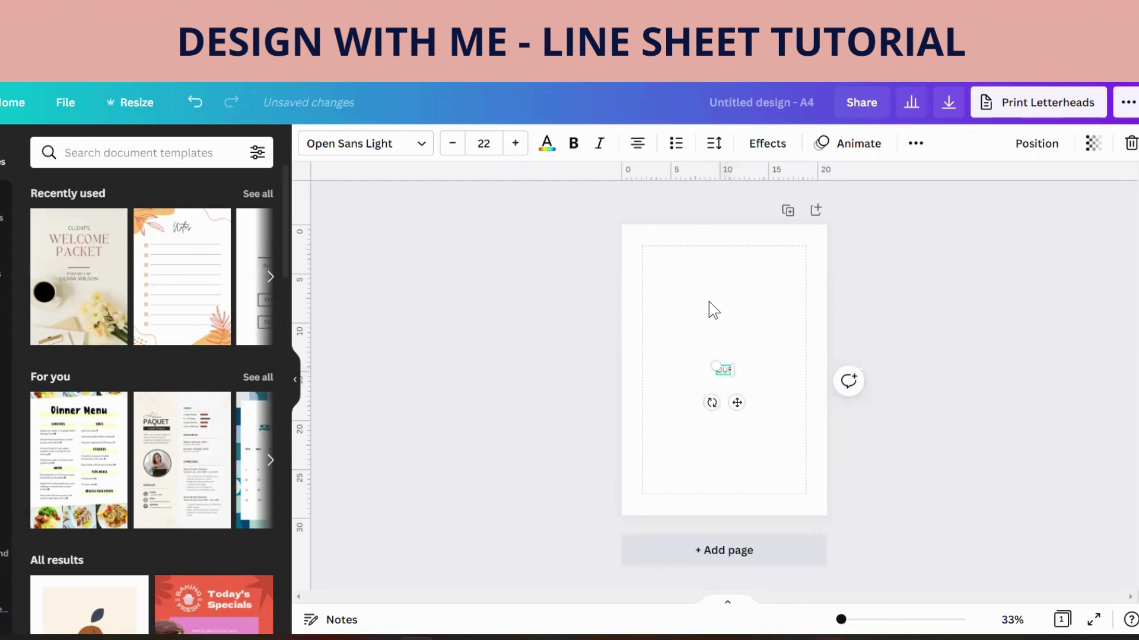
text(LLECTION)
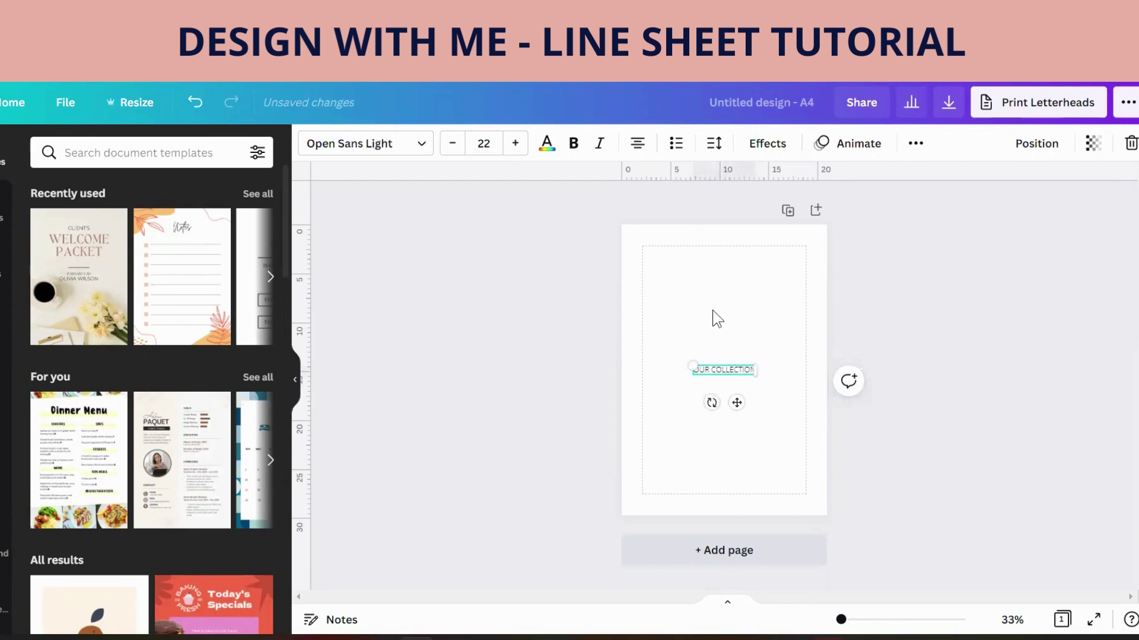
drag(734, 403, 733, 284)
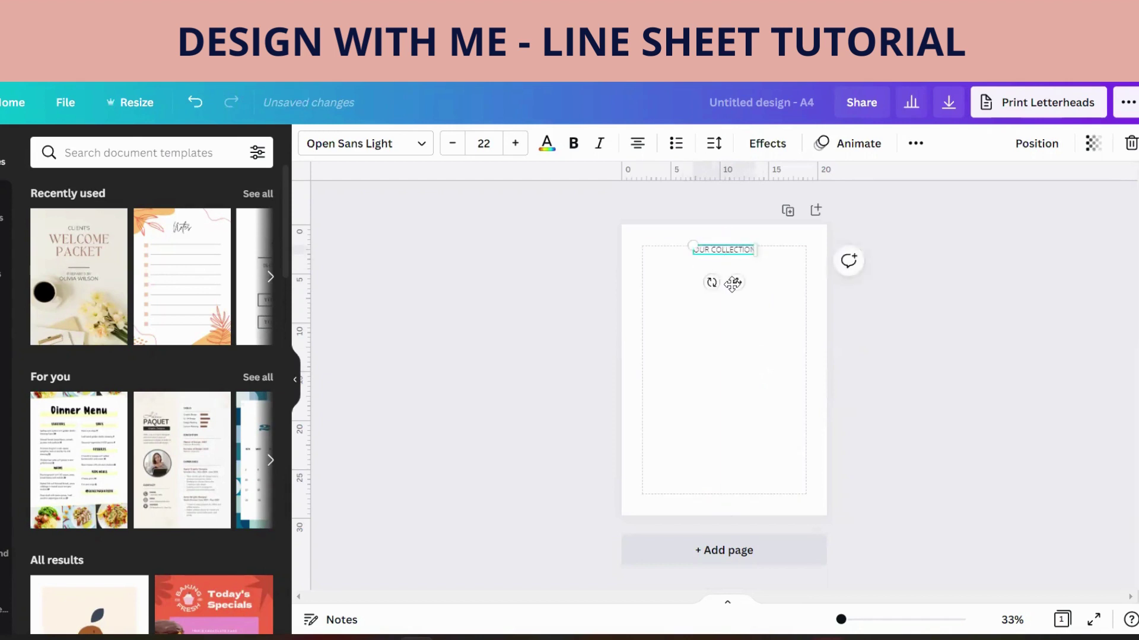
Add a second text box reading "PRODUCT CATALOGUE" and place it just below the OUR COLLECTION line
click(720, 362)
key(t)
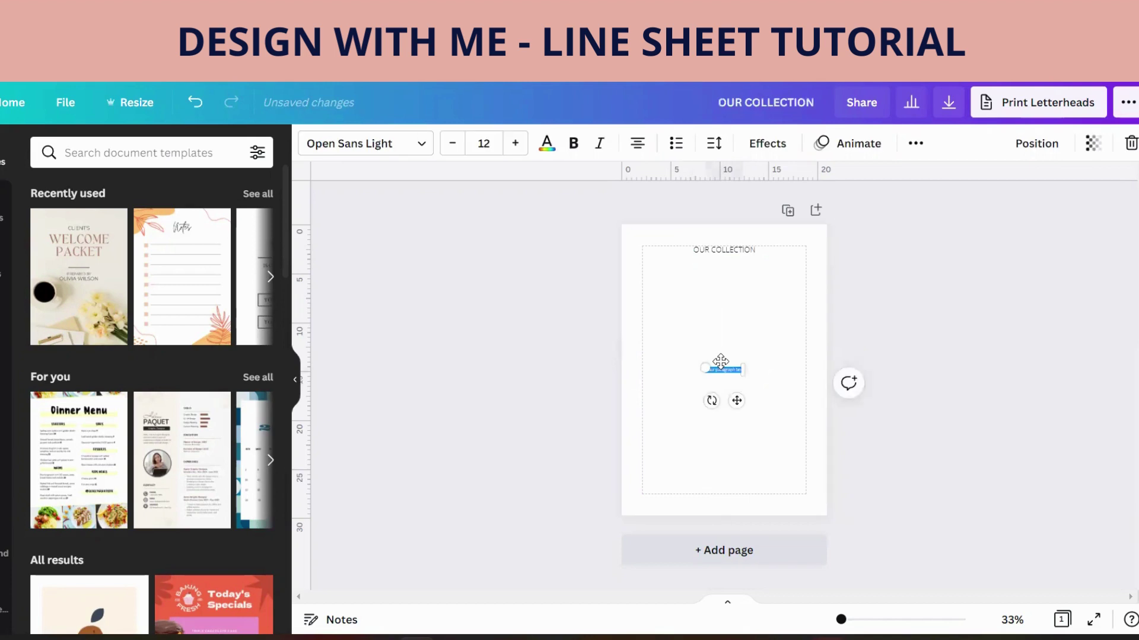
text(Product name 1)
drag(746, 369, 740, 295)
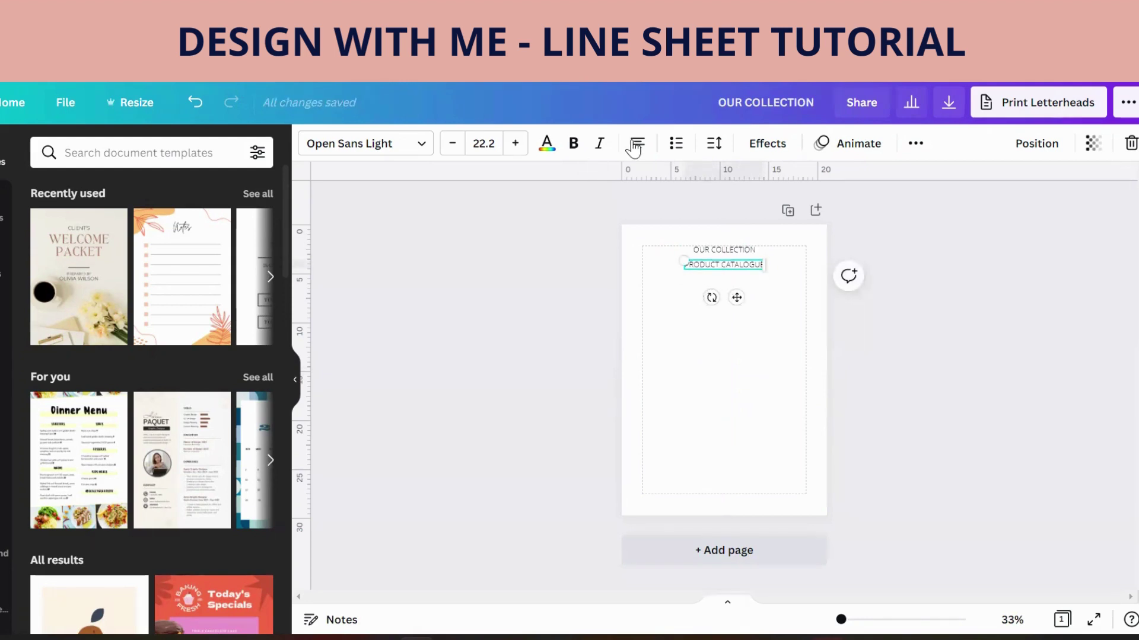
Enlarge the PRODUCT CATALOGUE title to font size 33.4 and centre it slightly below the OUR COLLECTION line
click(573, 143)
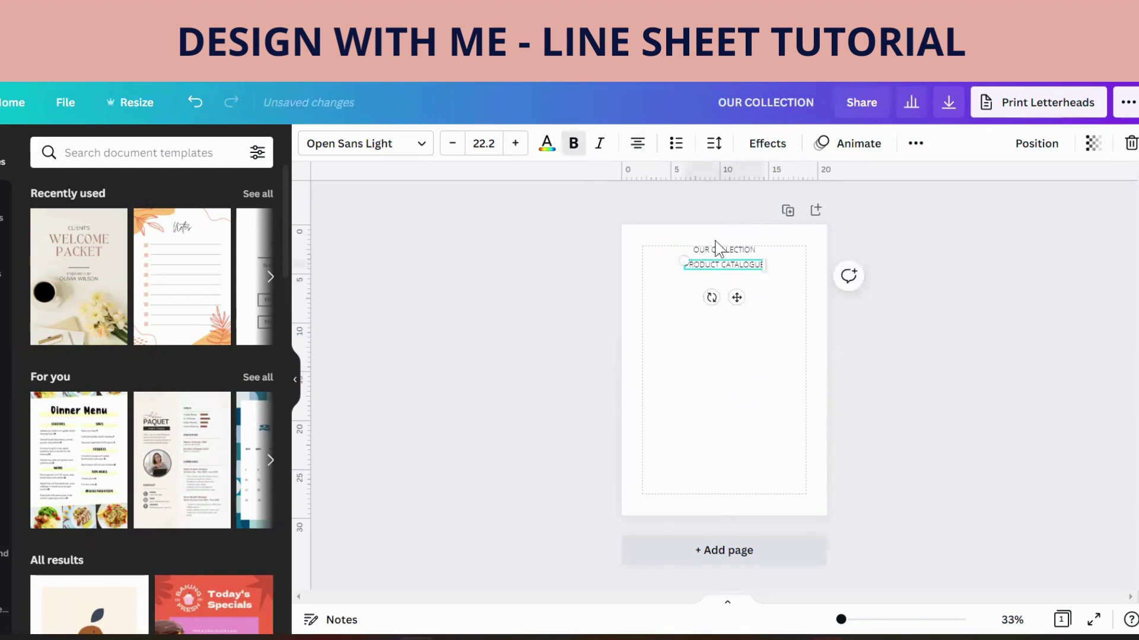
drag(680, 271, 650, 273)
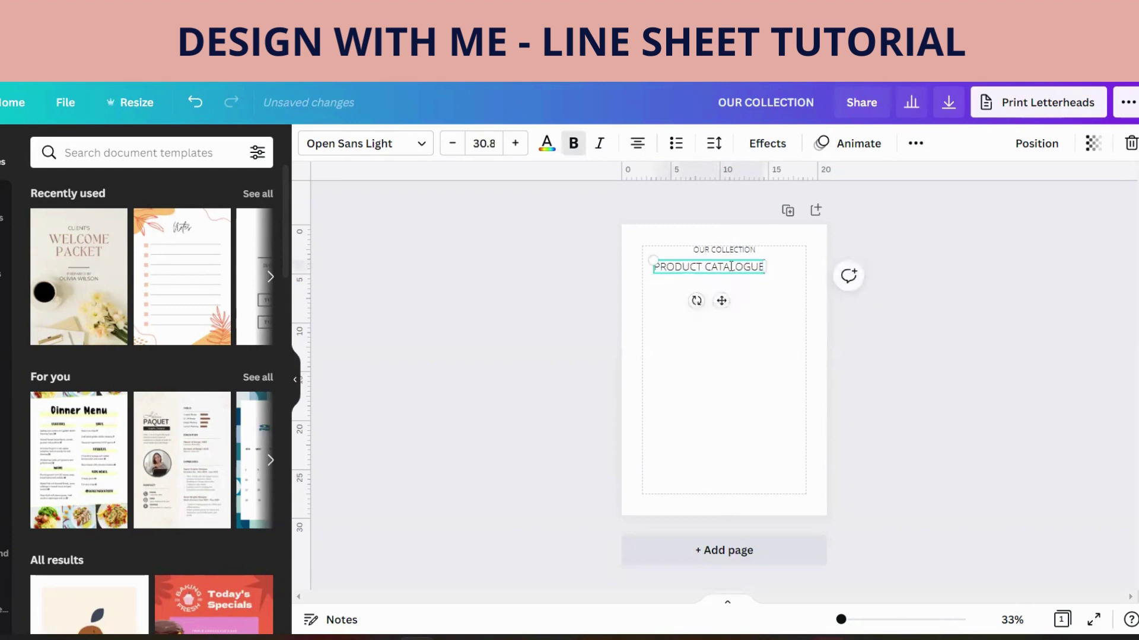
drag(766, 275, 737, 299)
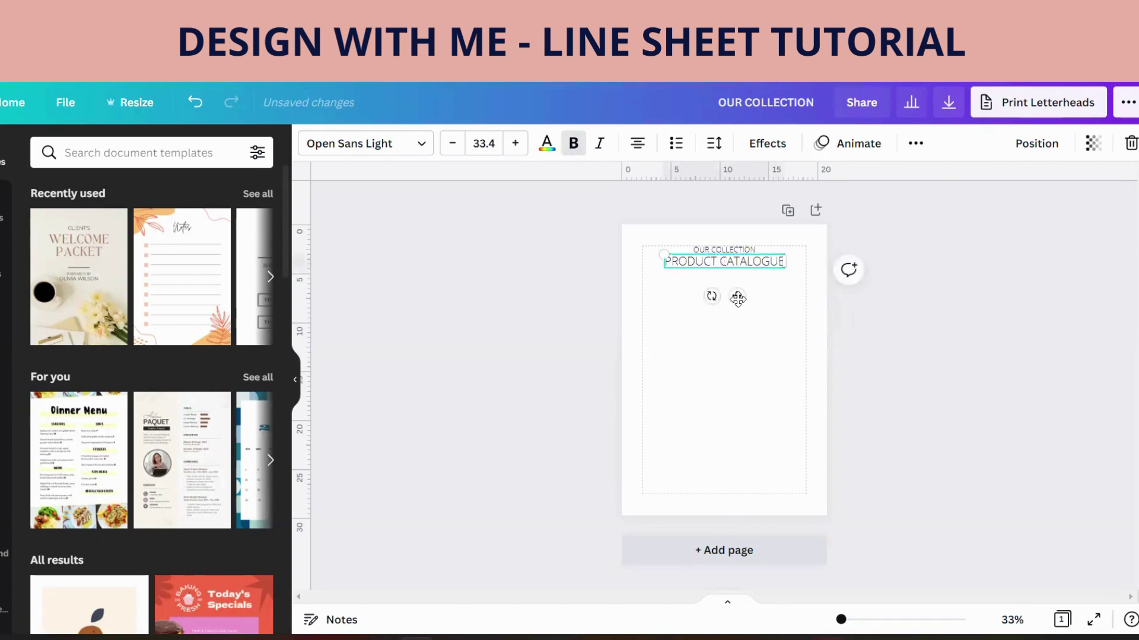
click(560, 285)
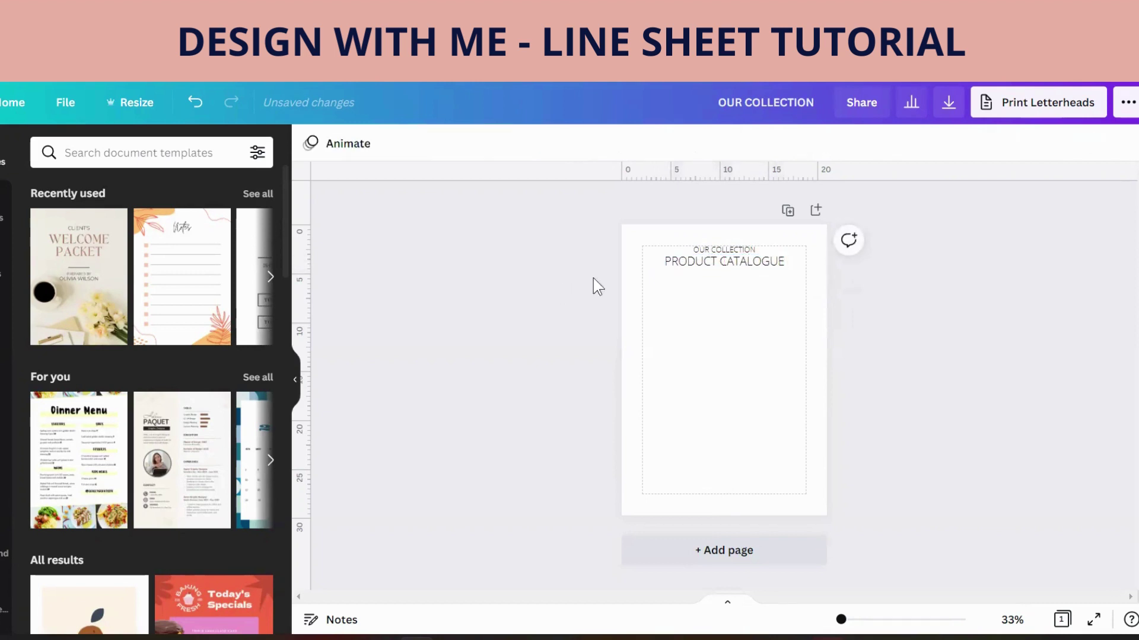
click(693, 259)
key(shift+Down)
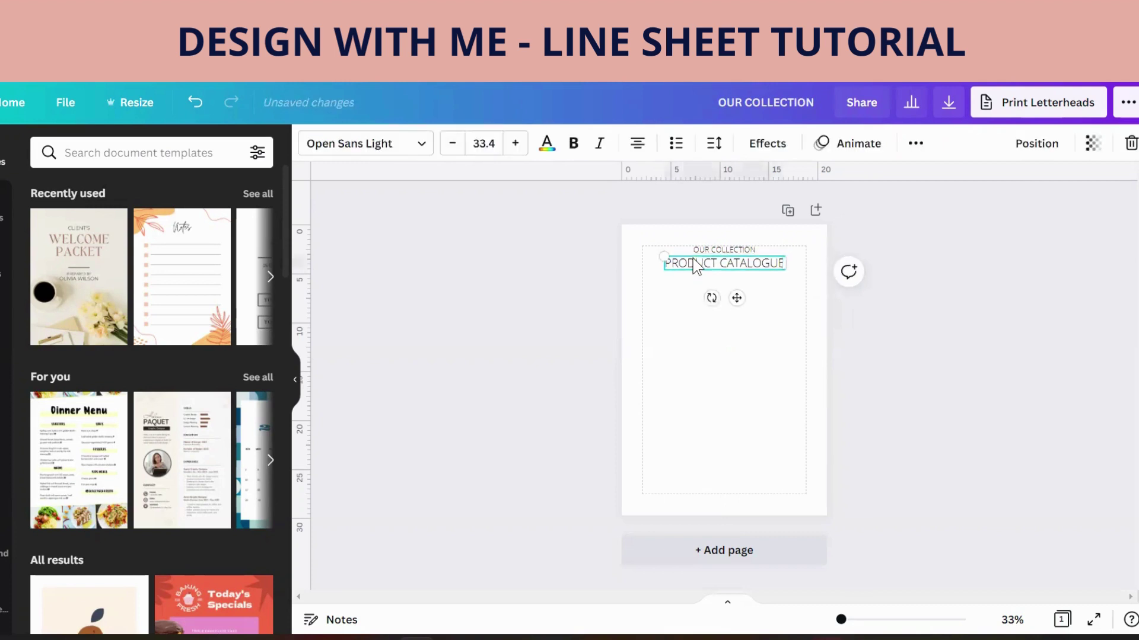
Set the letter spacing of the PRODUCT CATALOGUE title to 103
click(713, 150)
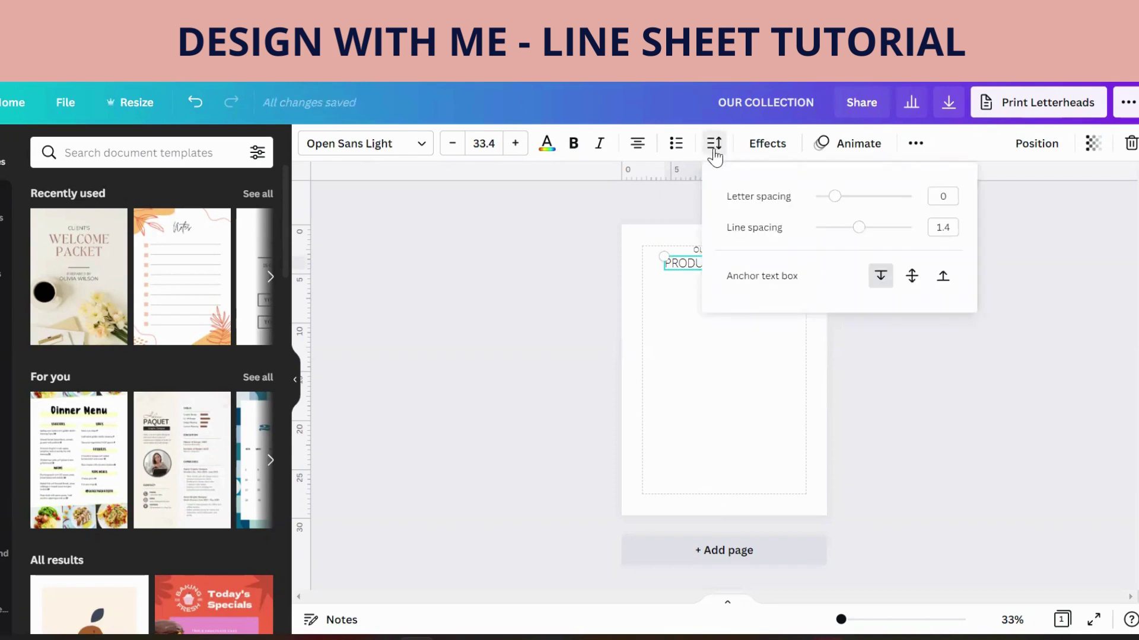
drag(833, 200, 845, 200)
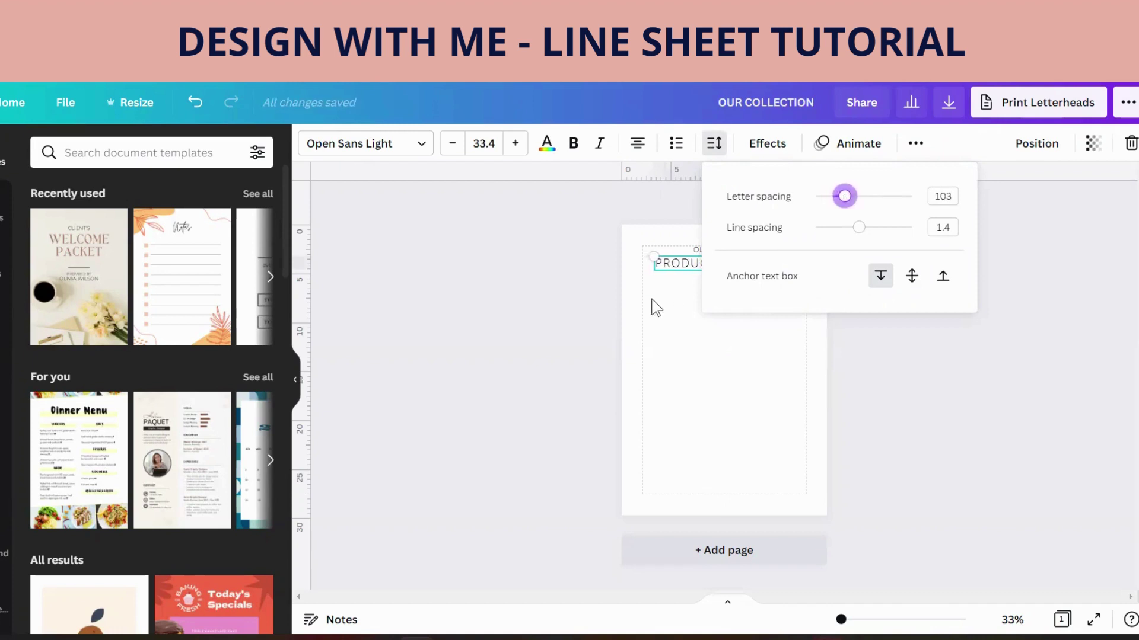
click(672, 284)
click(672, 283)
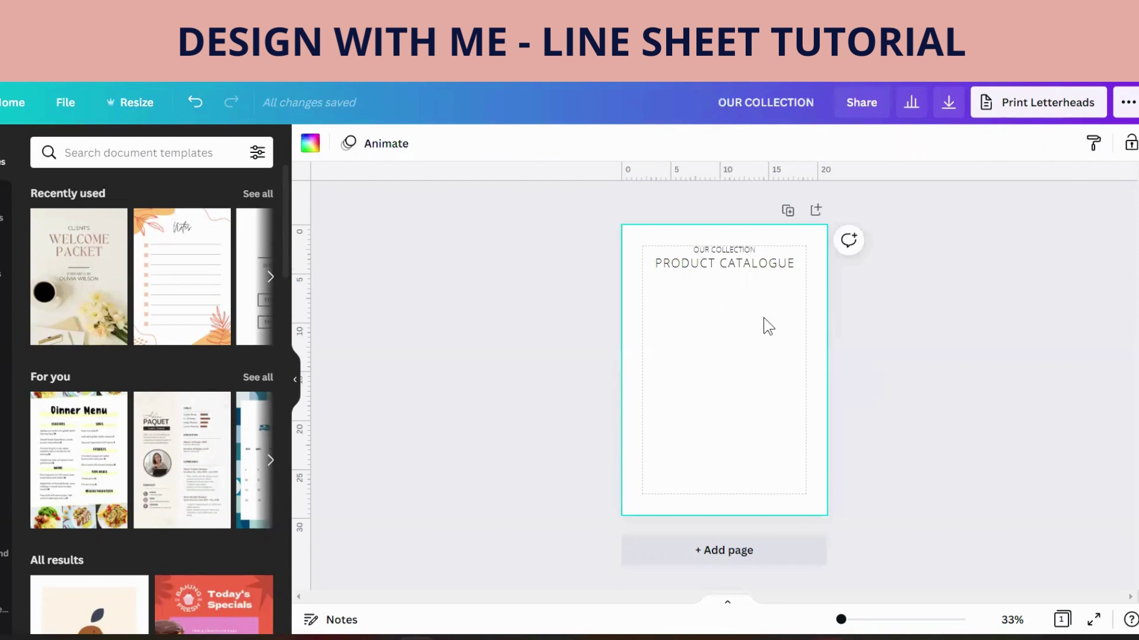
Replace the OUR COLLECTION heading text with "Our Collection" in title case
click(730, 252)
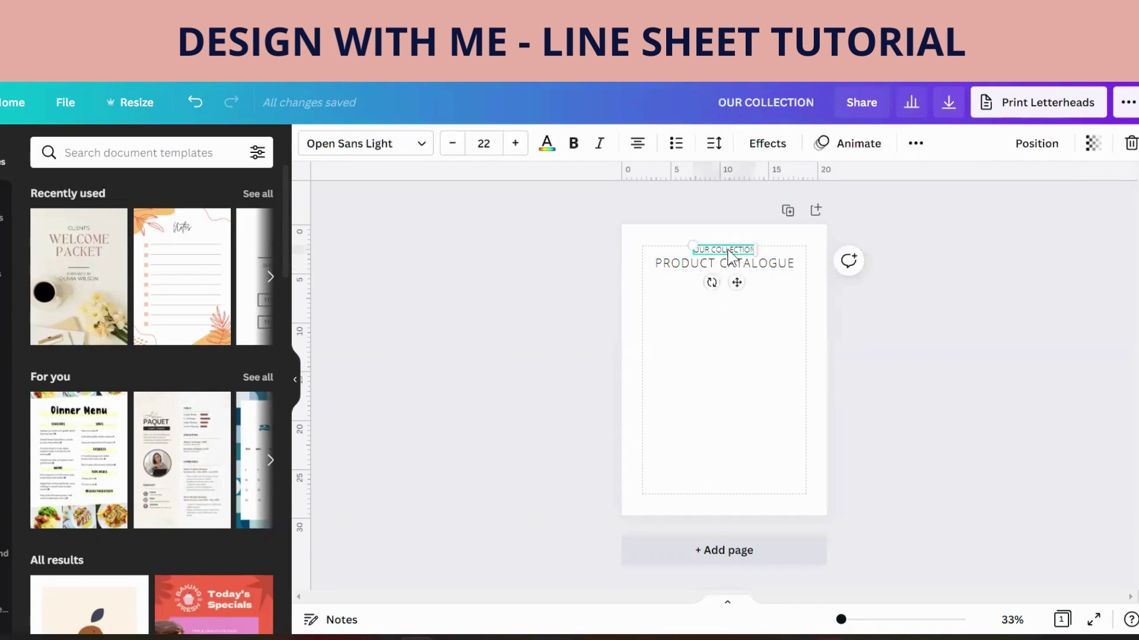
double_click(730, 251)
key(BackSpace)
text(Our Collection)
click(725, 380)
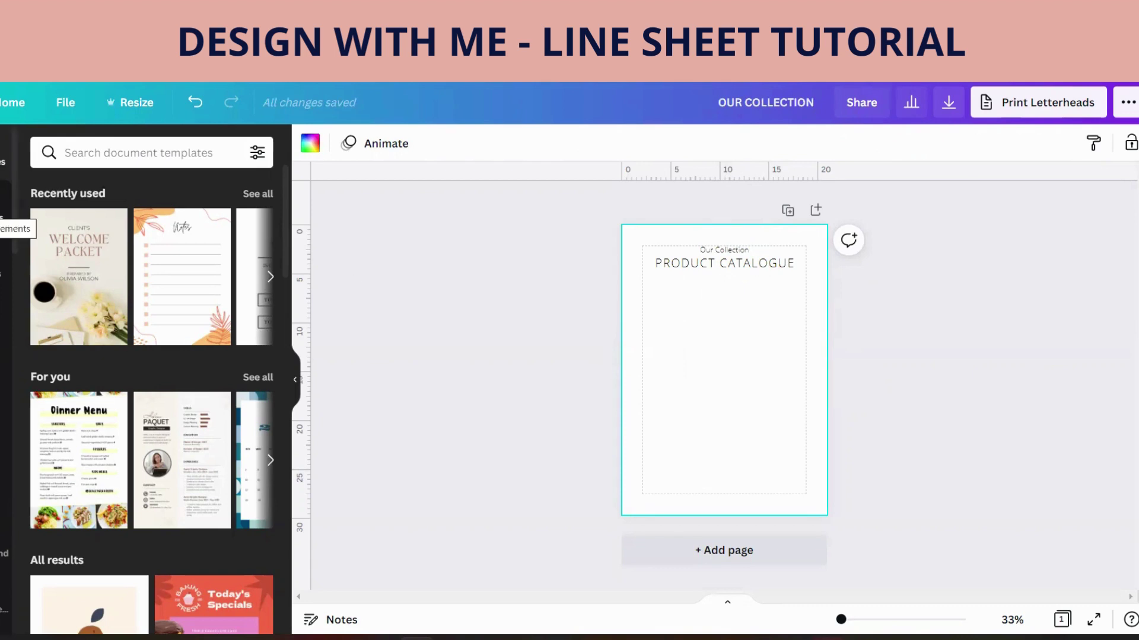
Insert a single-image grid and resize it to about 4.8 by 4.1 cm at the left margin below the title
click(5, 214)
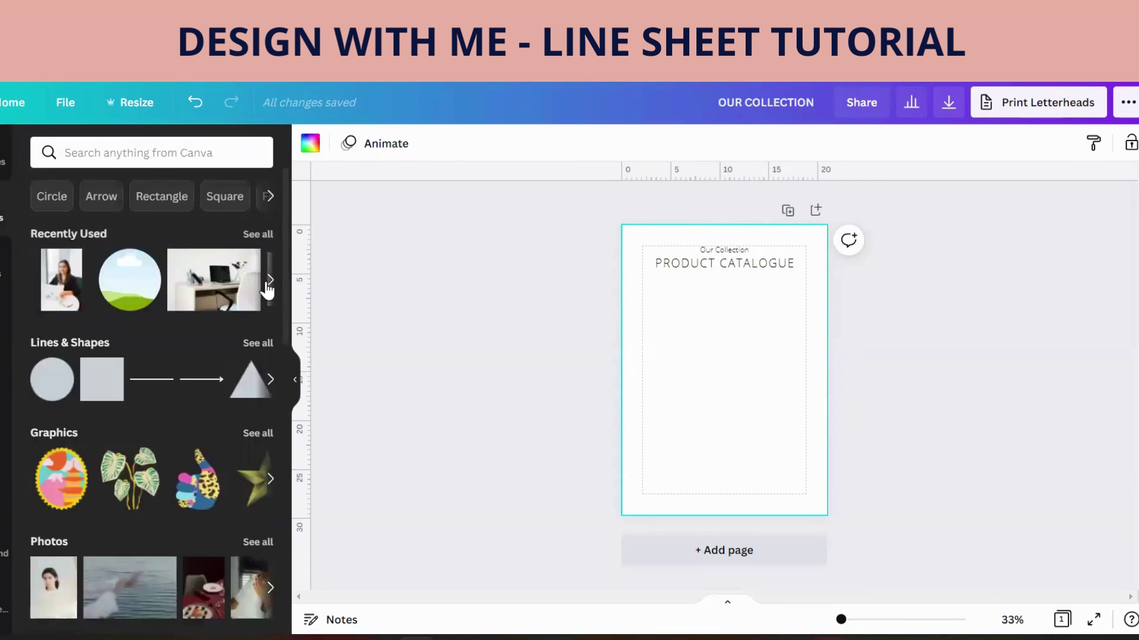
drag(288, 291, 302, 564)
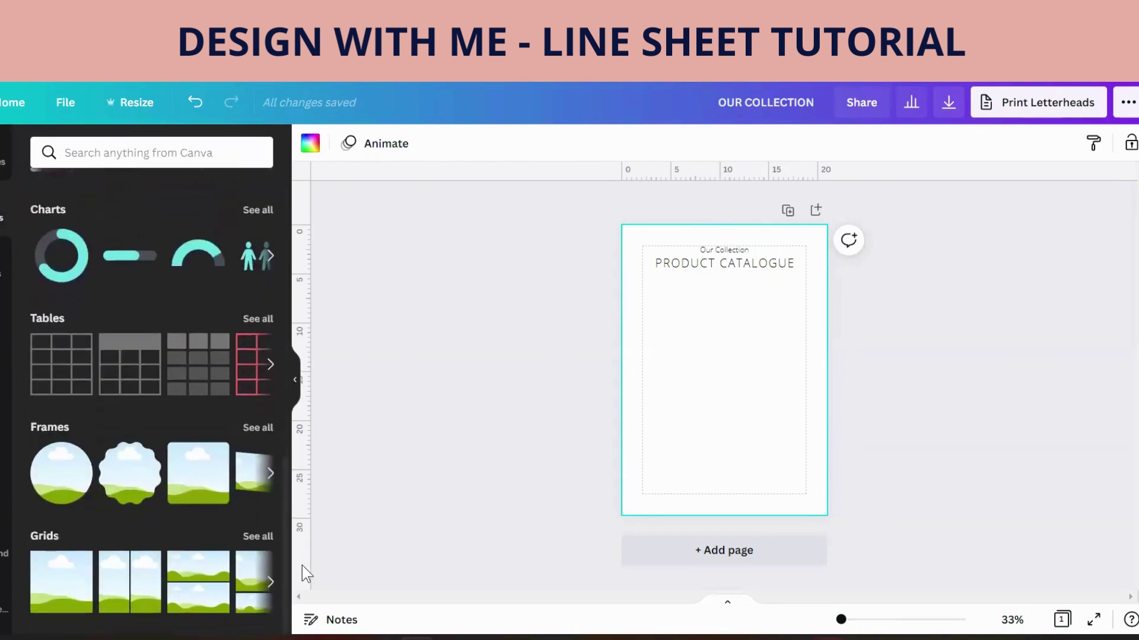
click(64, 596)
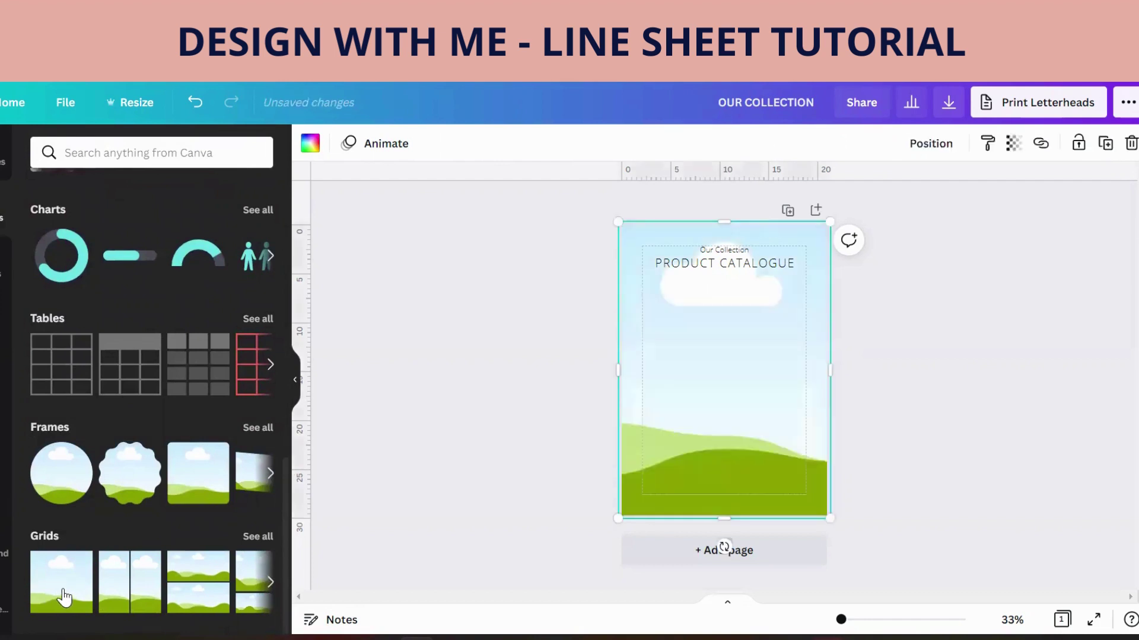
drag(829, 220, 761, 353)
drag(616, 520, 648, 414)
drag(762, 384, 690, 324)
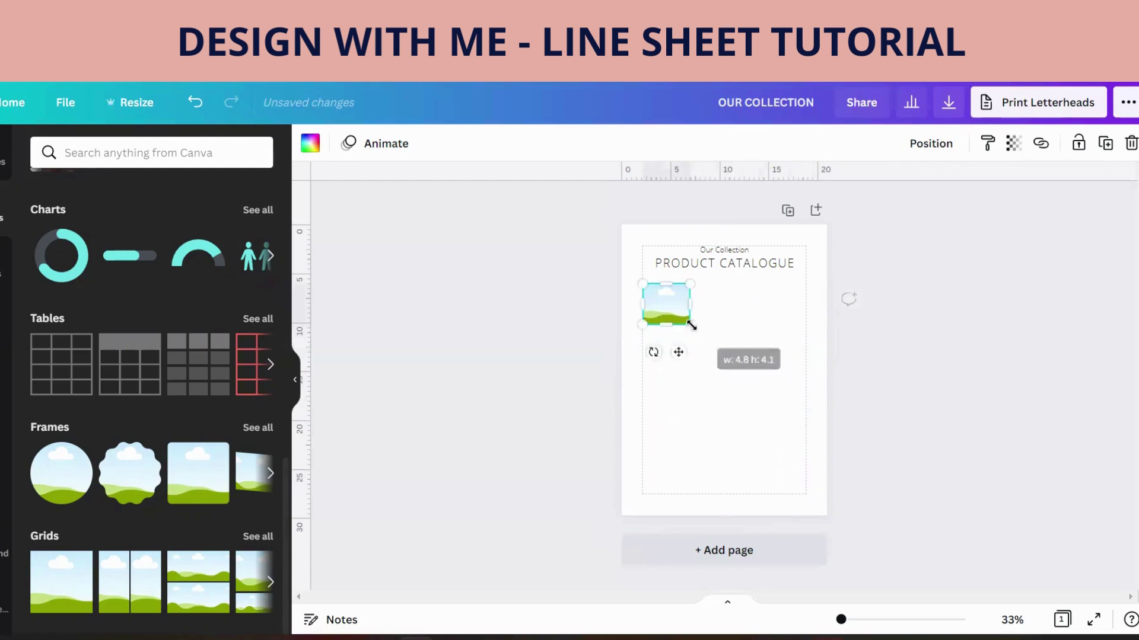
click(618, 337)
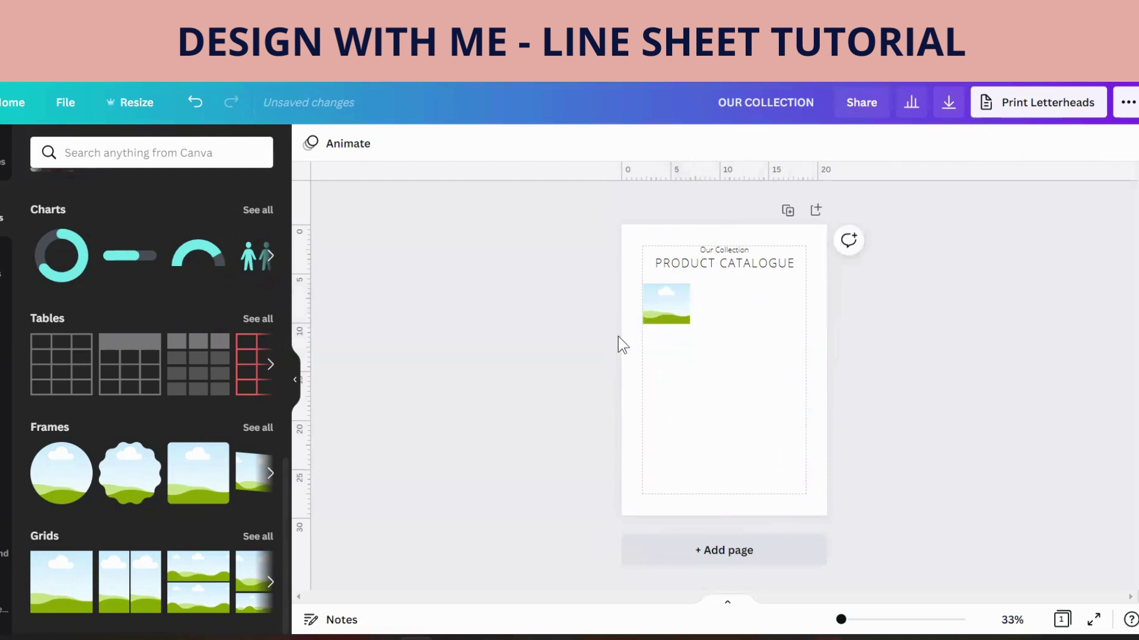
Add a text box reading "ITEM NAME" and place it directly under the image placeholder
click(690, 339)
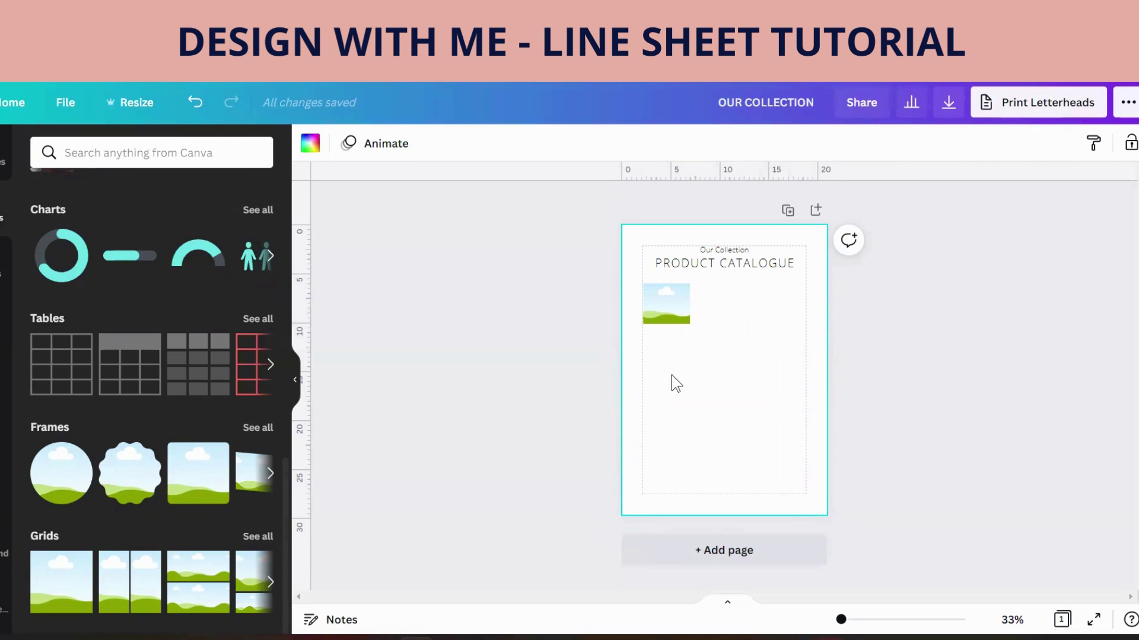
key(t)
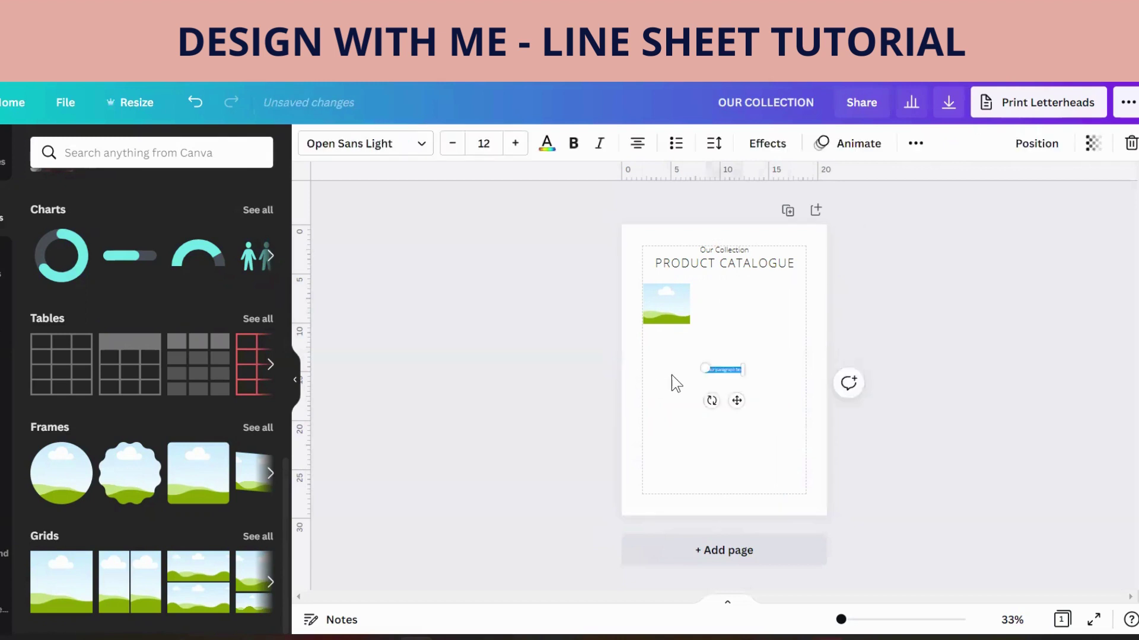
text(Product)
drag(744, 400, 672, 362)
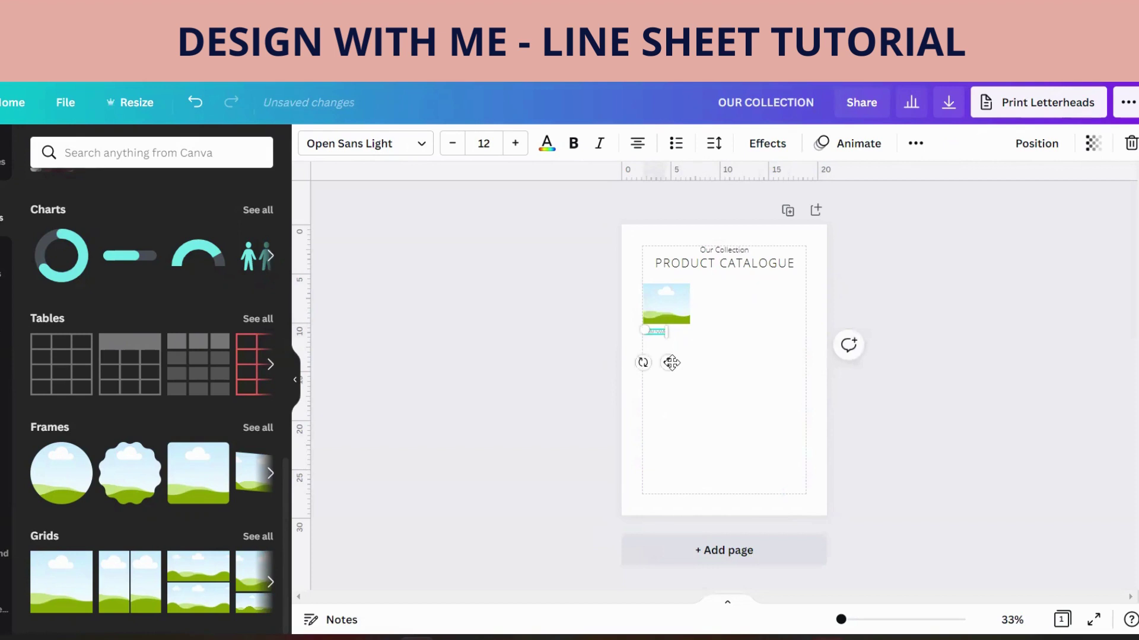
click(667, 359)
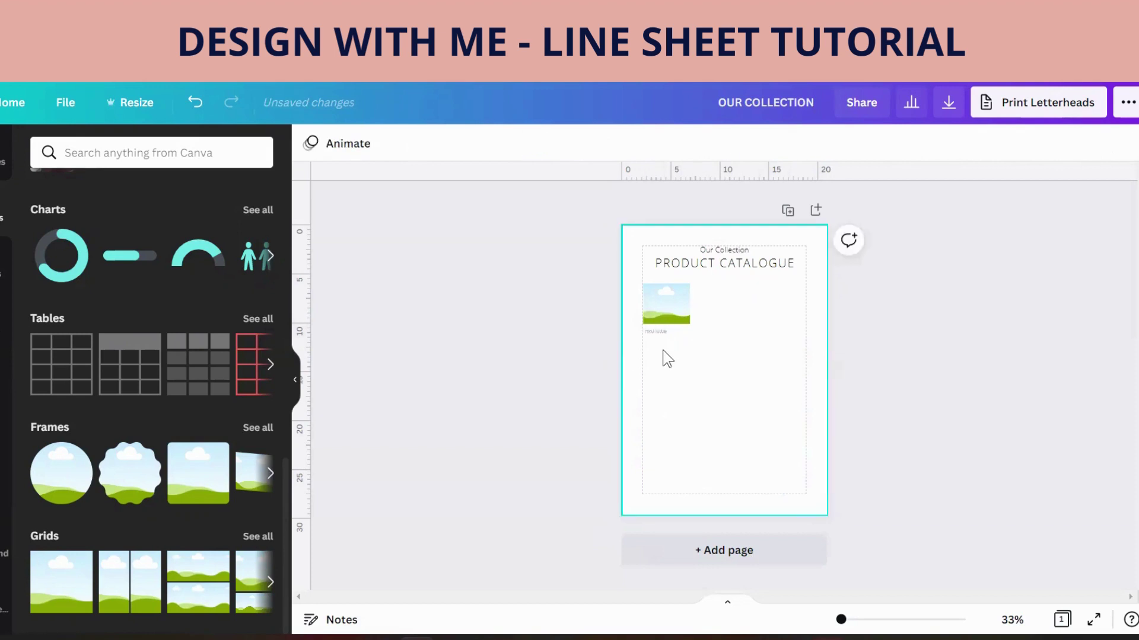
Enlarge the ITEM NAME label to font size 16.1 and move it up close beneath the image, aligned with its left edge
double_click(656, 333)
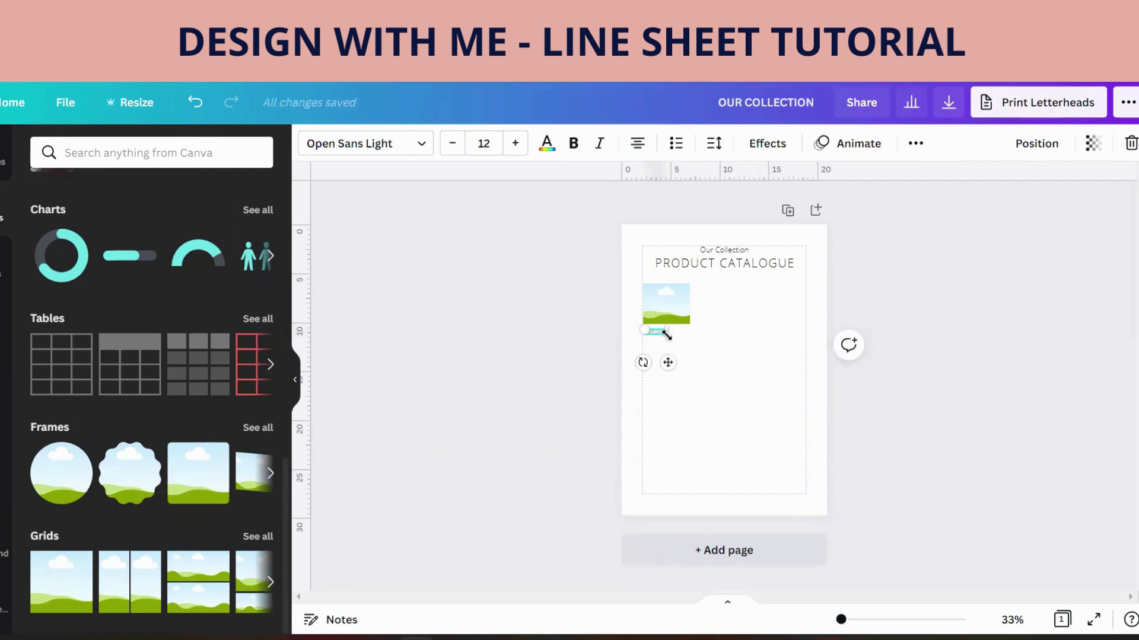
drag(666, 335, 672, 364)
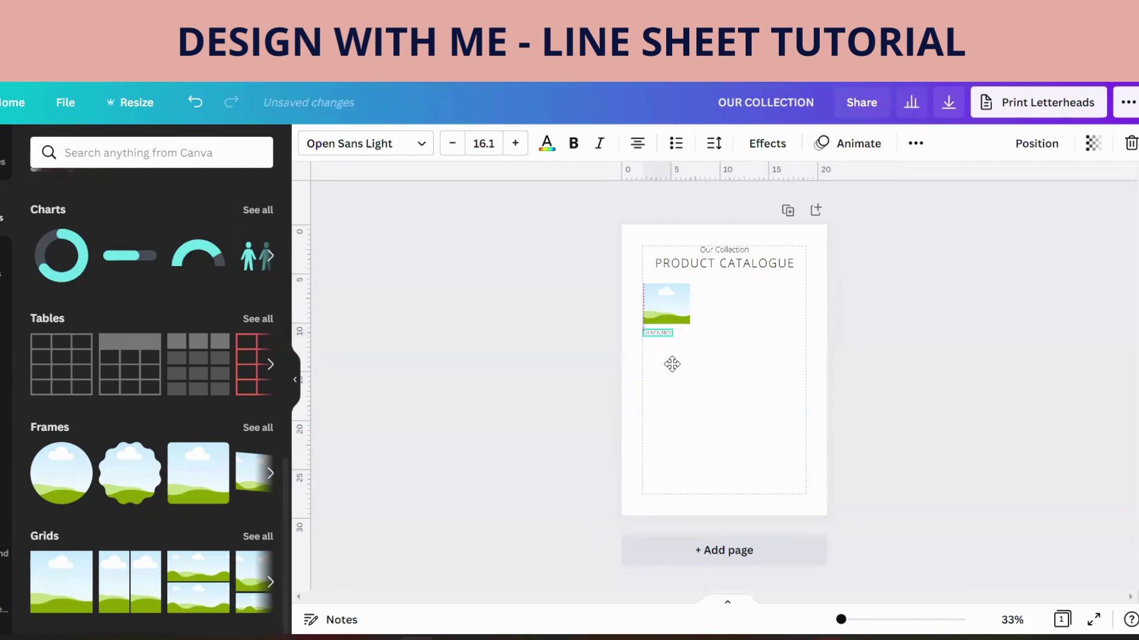
key(Up)
key(Up)
key(Up)
key(Up)
key(Up)
key(Up)
key(Up)
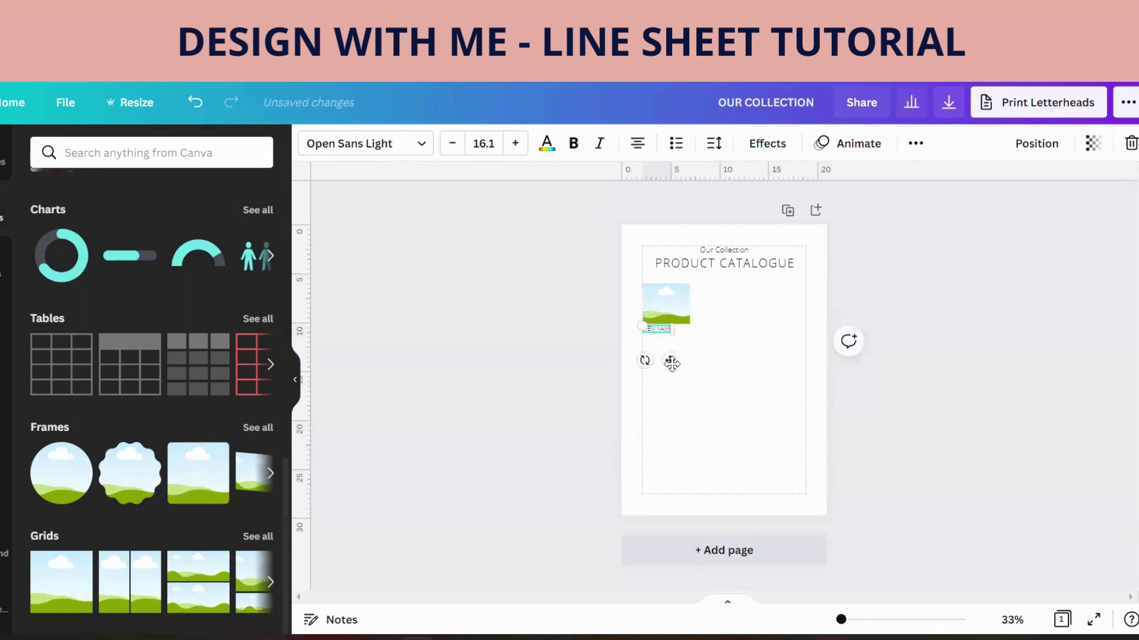
click(503, 363)
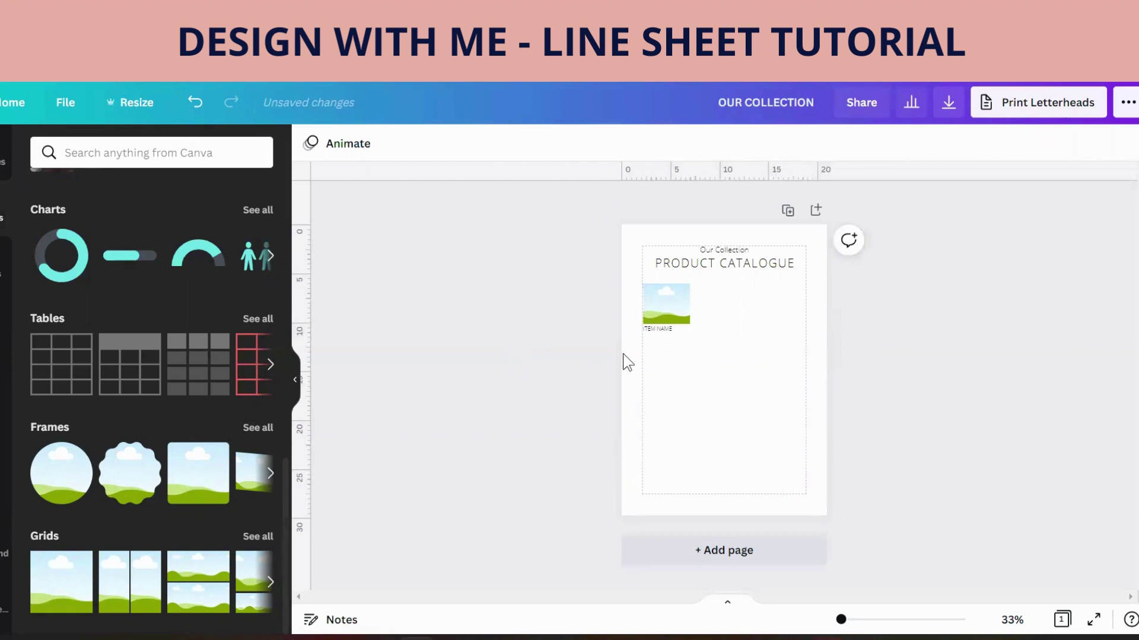
Make the ITEM NAME label bold with letter spacing 136 and realign it with the image's left edge
click(659, 330)
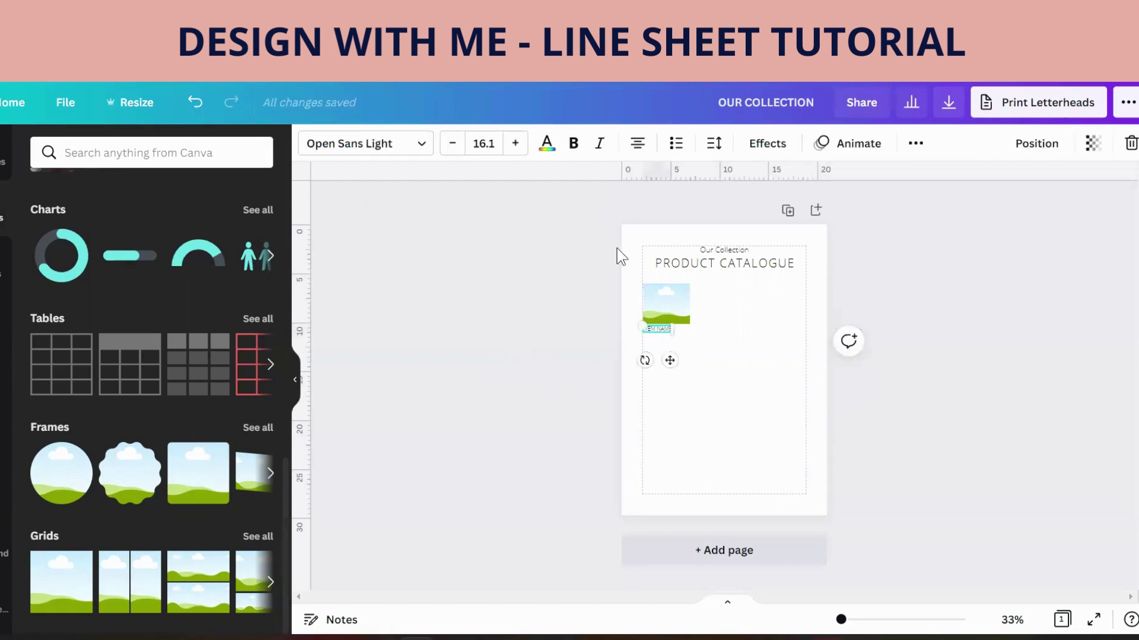
click(574, 146)
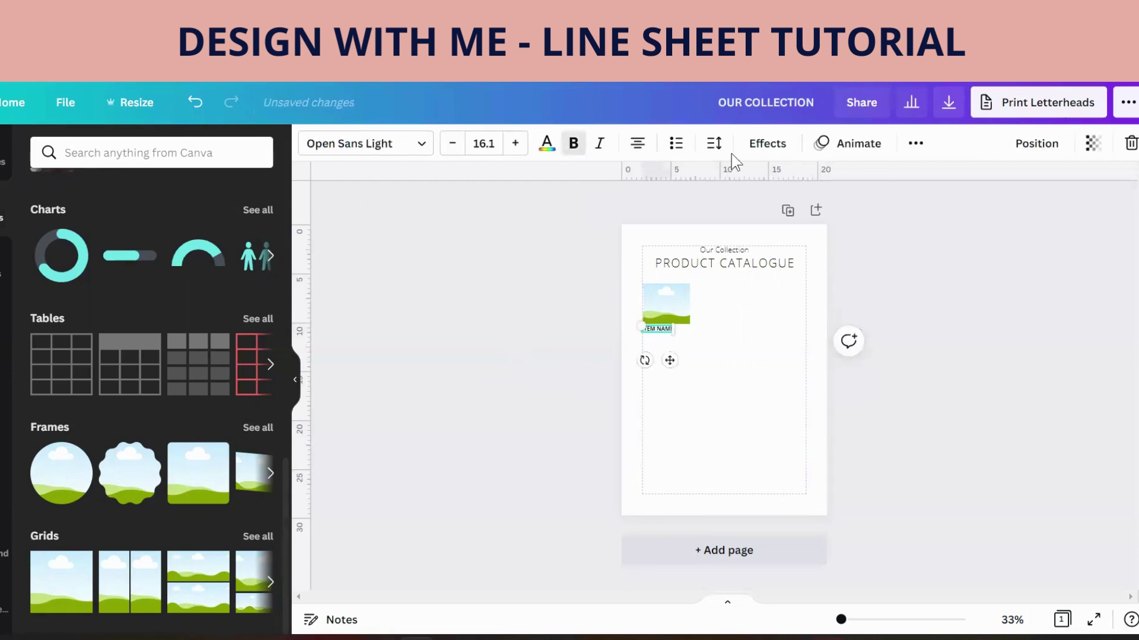
click(714, 145)
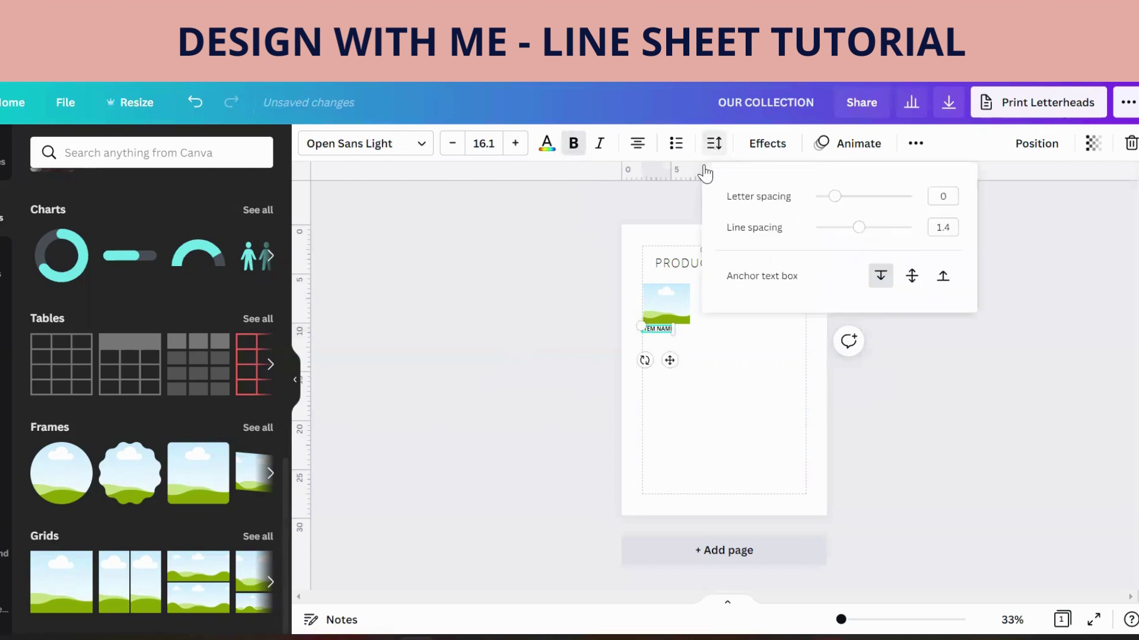
drag(842, 202, 849, 203)
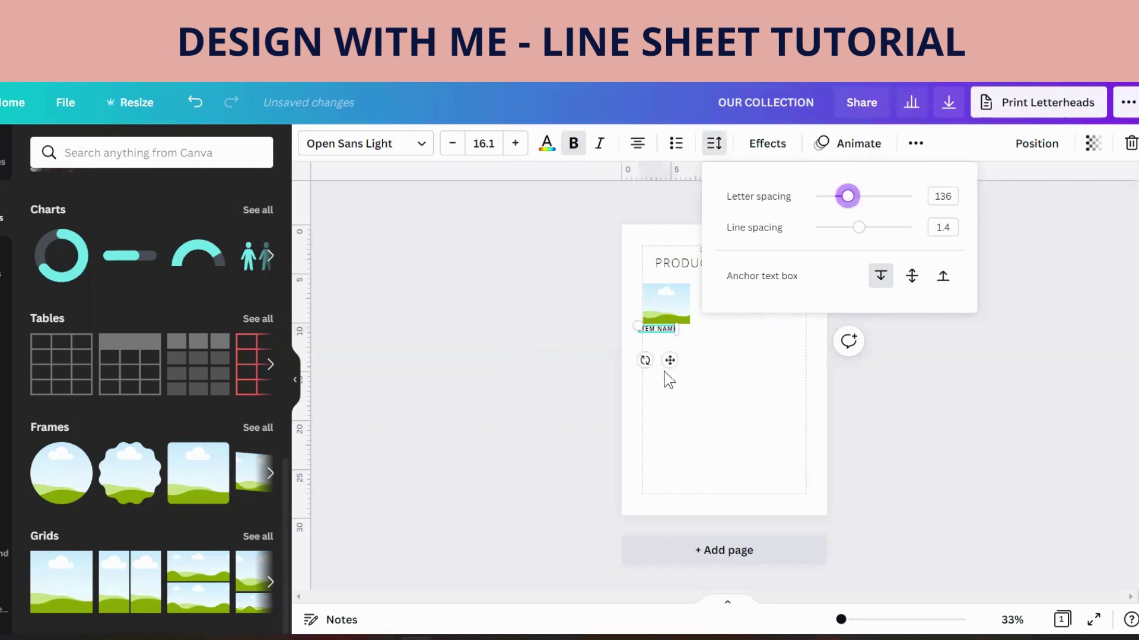
drag(670, 359, 672, 359)
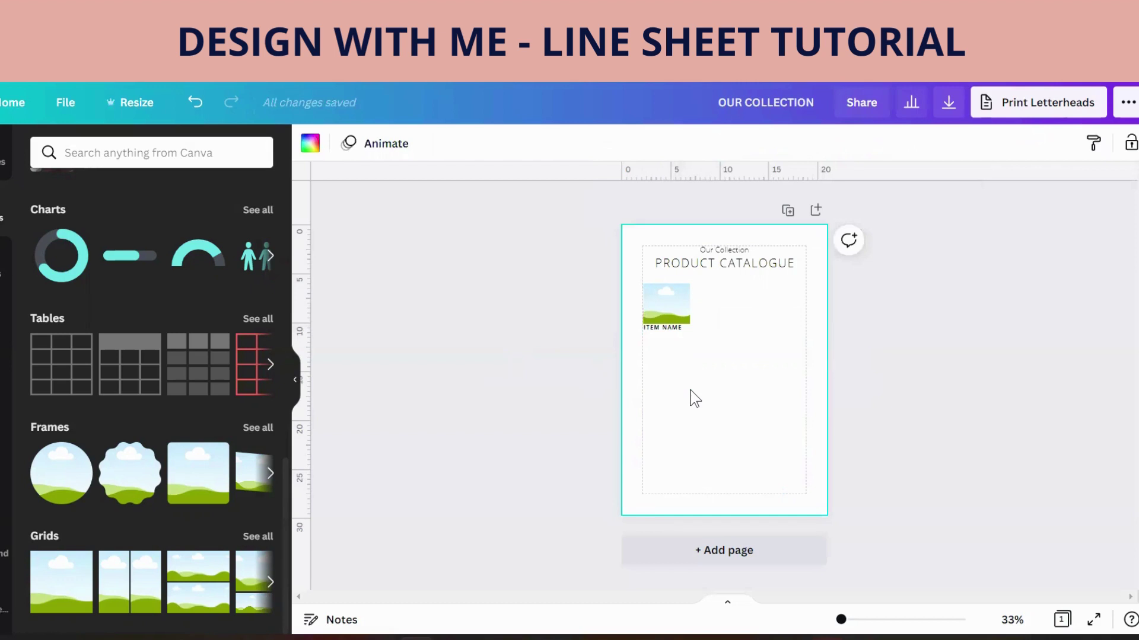
Duplicate the ITEM NAME label, place the copy directly beneath the original, and change its text to "SKU"
click(668, 329)
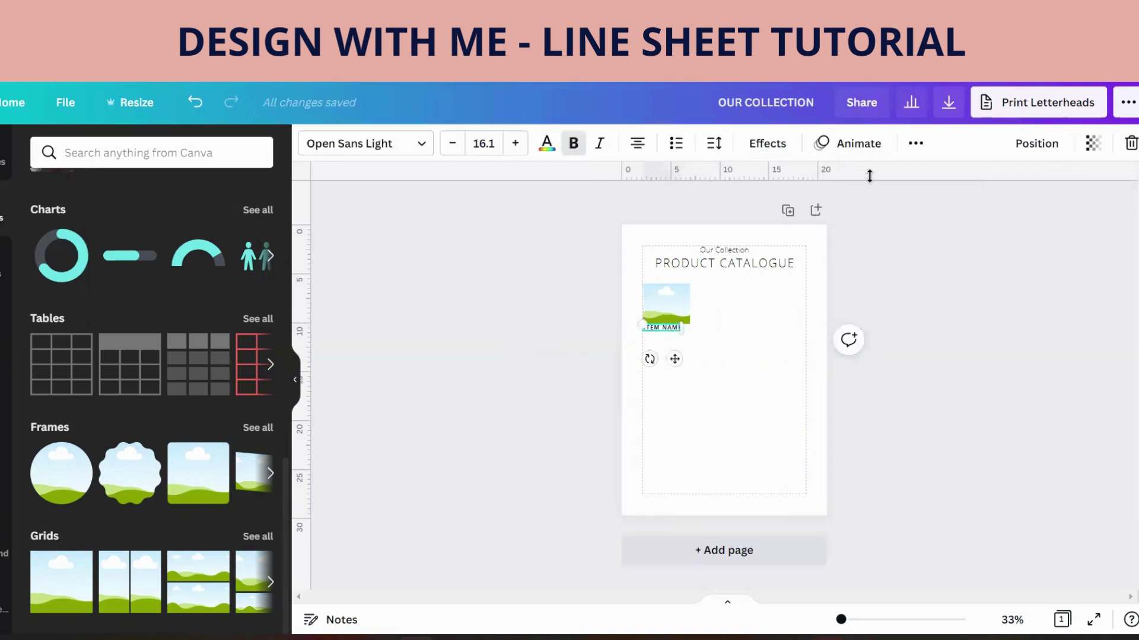
click(915, 143)
click(911, 181)
drag(680, 364, 674, 364)
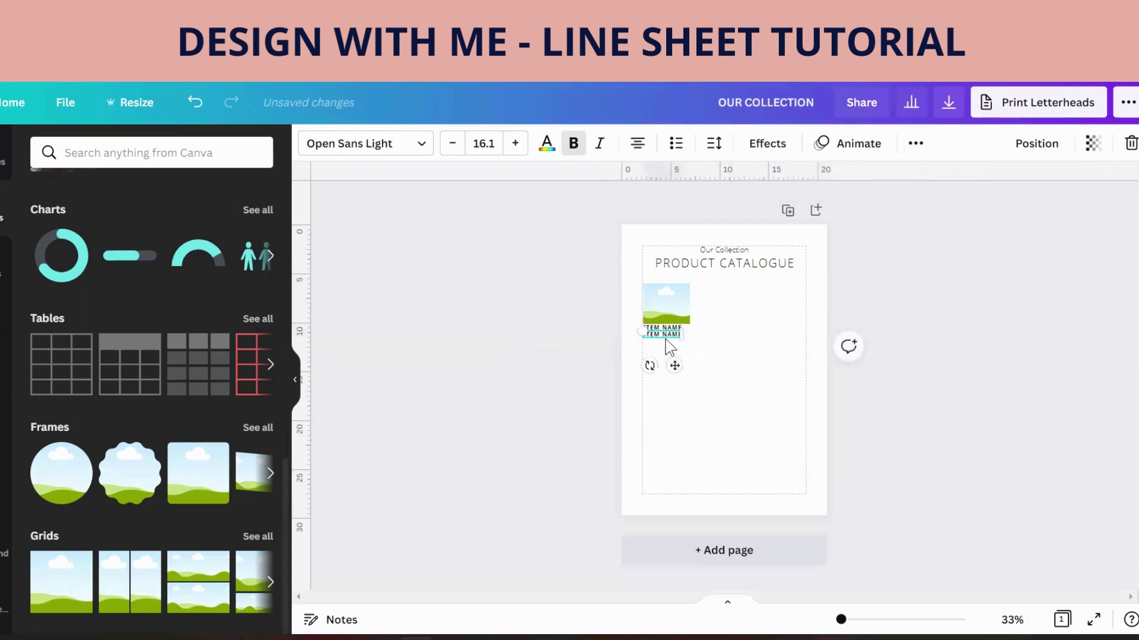
double_click(665, 333)
key(ctrl+z)
drag(663, 333, 671, 335)
Widen the SKU text box to match the image placeholder's width and left-align its text
click(874, 621)
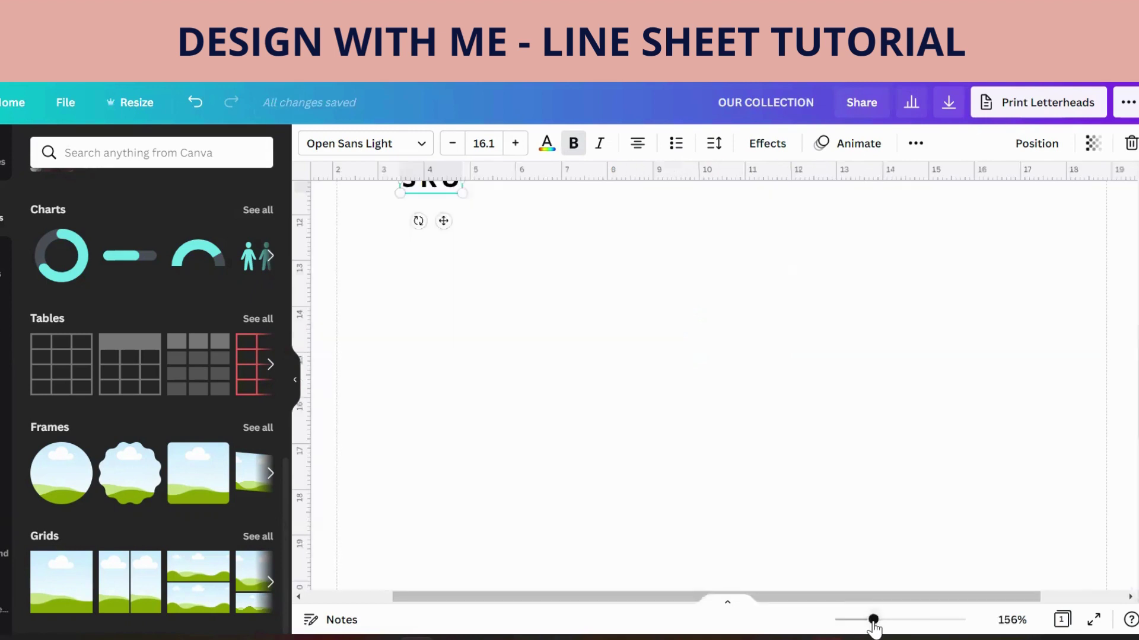
scroll(1133, 363, up, 3)
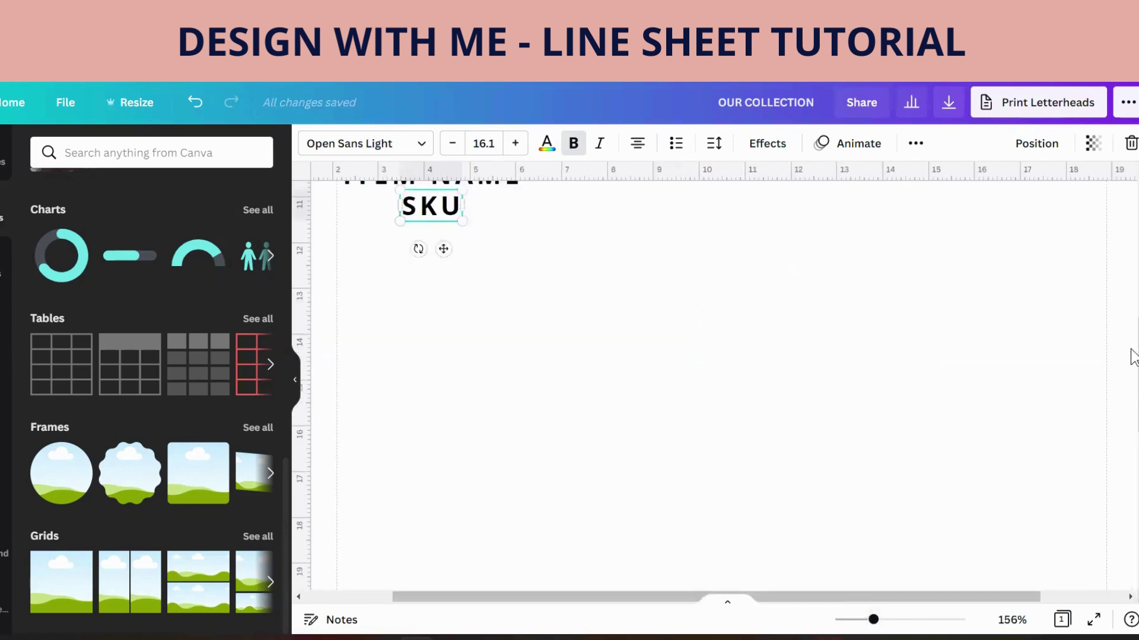
click(379, 351)
click(417, 337)
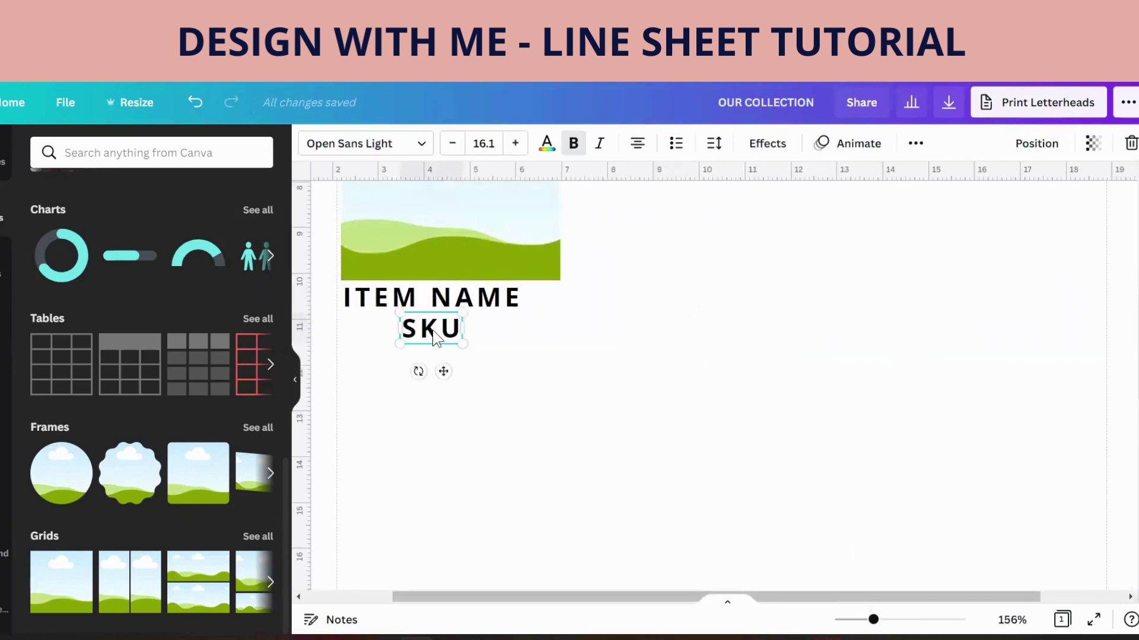
drag(437, 329, 560, 337)
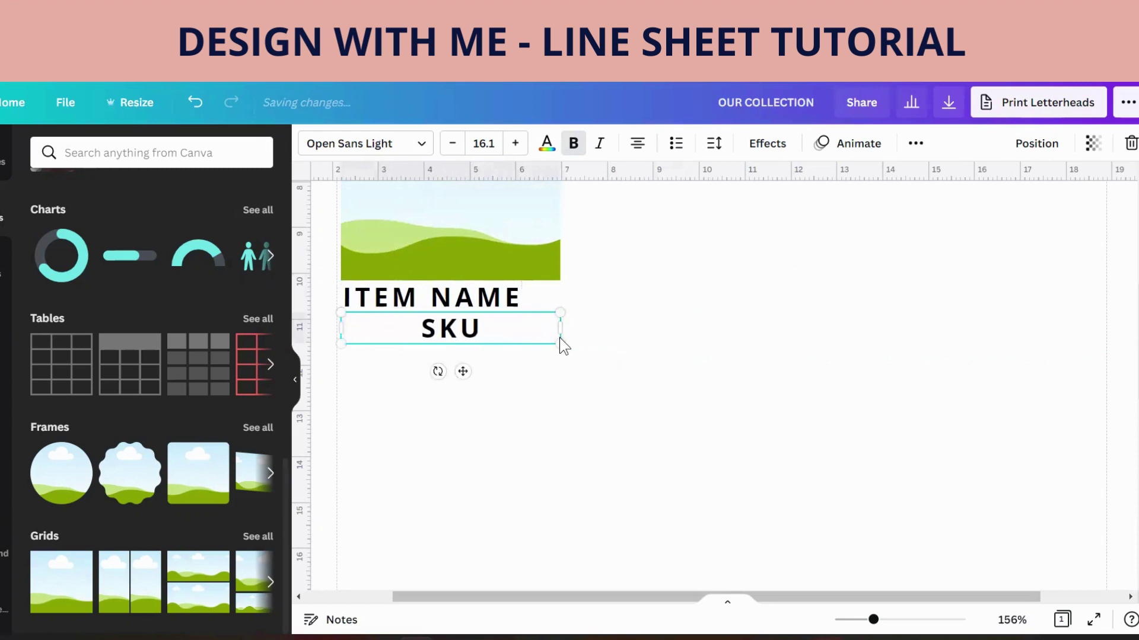
click(637, 143)
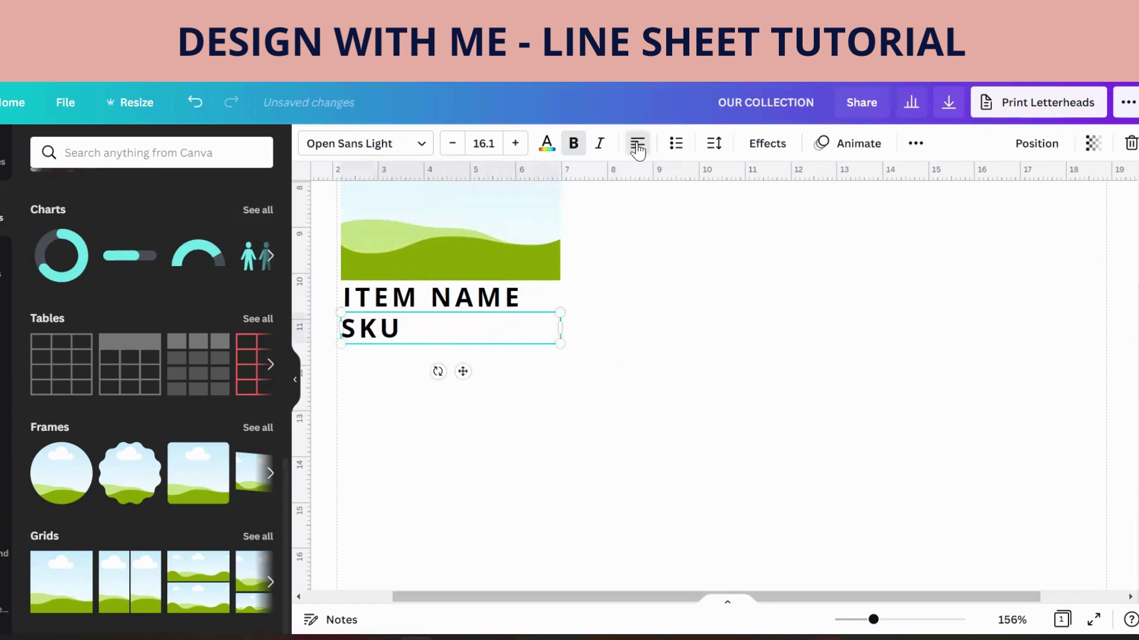
Widen the ITEM NAME text box to the image placeholder's width and left-align its text
click(525, 300)
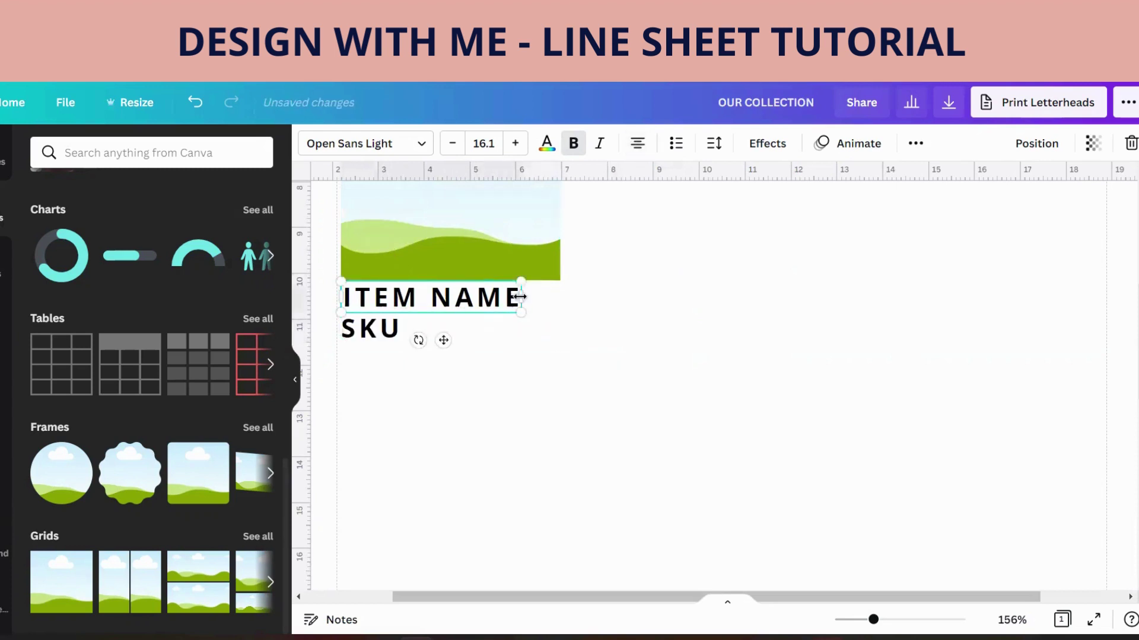
drag(524, 297, 560, 299)
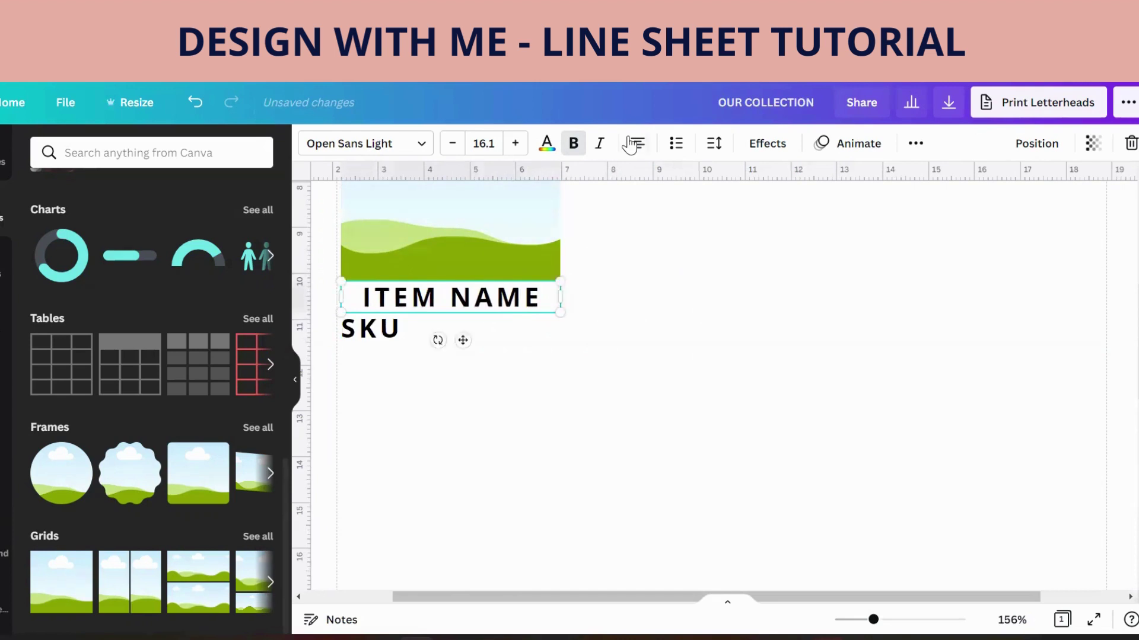
click(636, 145)
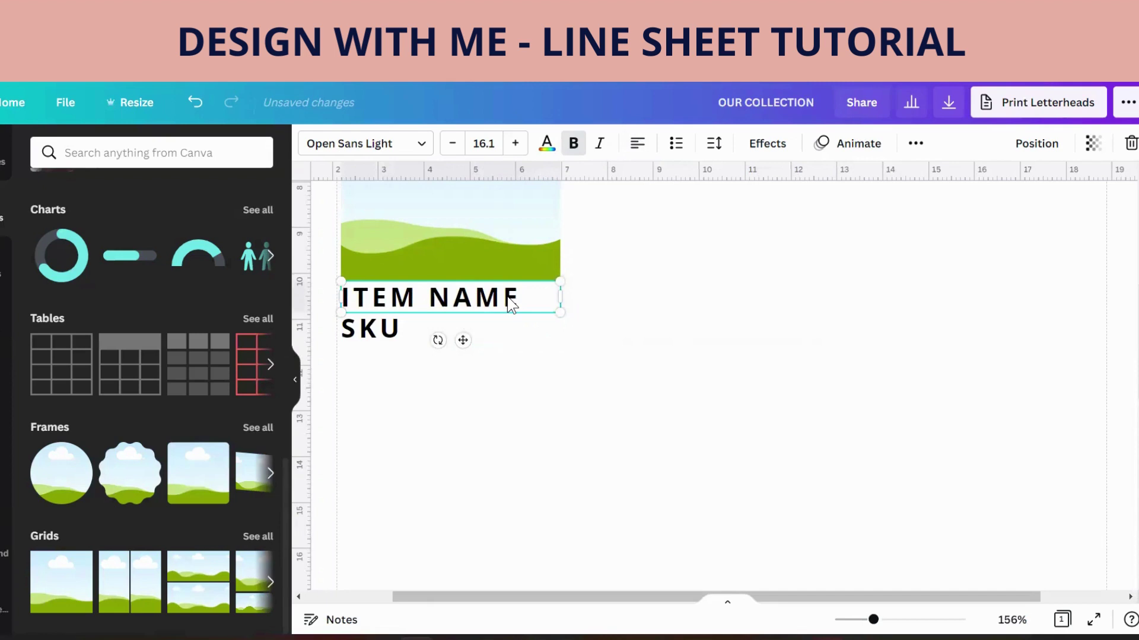
Set the SKU label's font size to 12
click(407, 329)
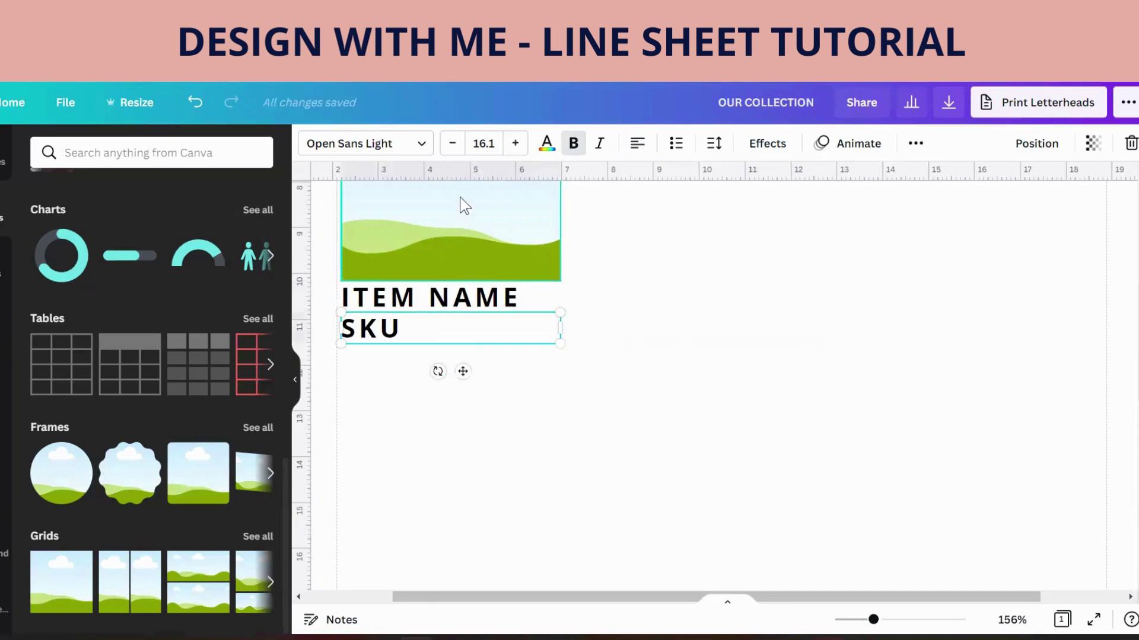
click(488, 144)
text(12)
key(Return)
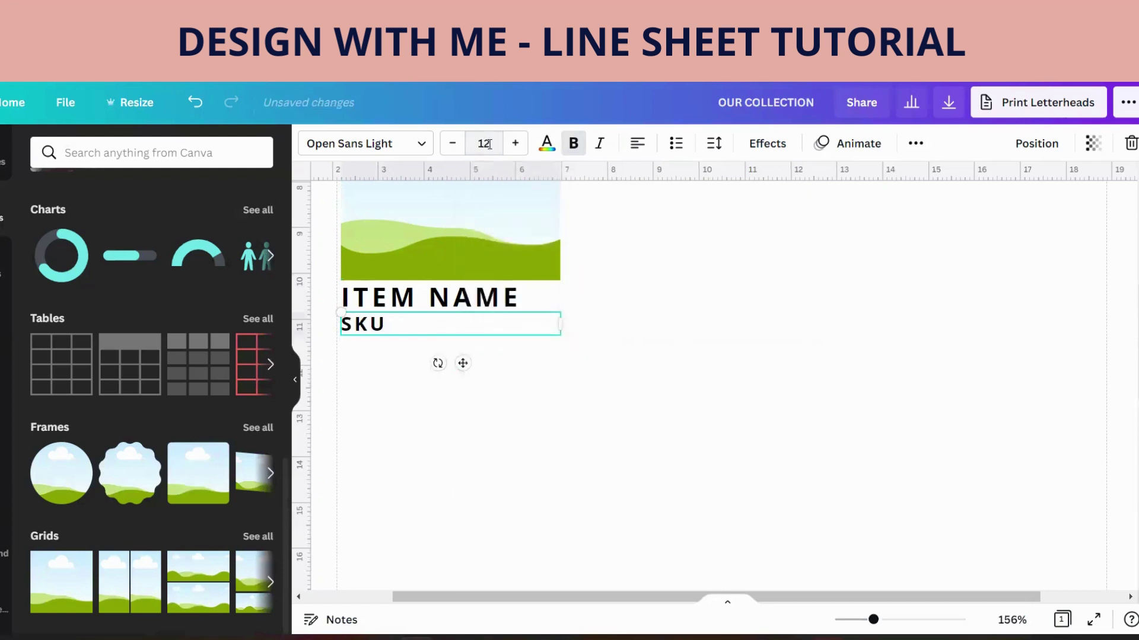
click(368, 364)
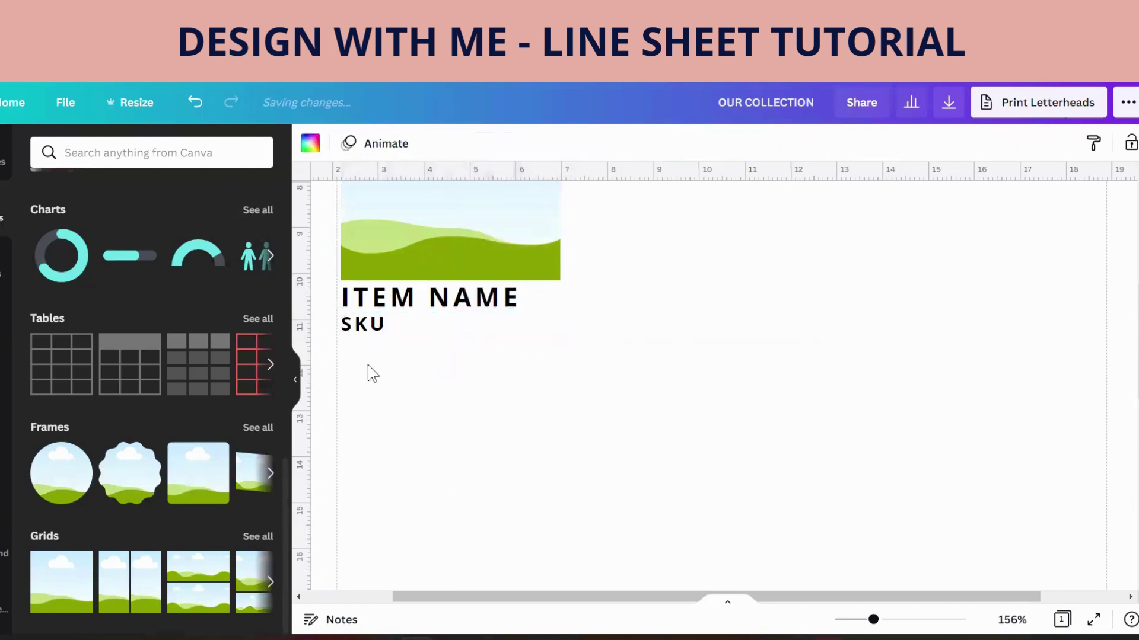
Duplicate the SKU label and place the copy just below it, aligned with the image's left edge
click(375, 326)
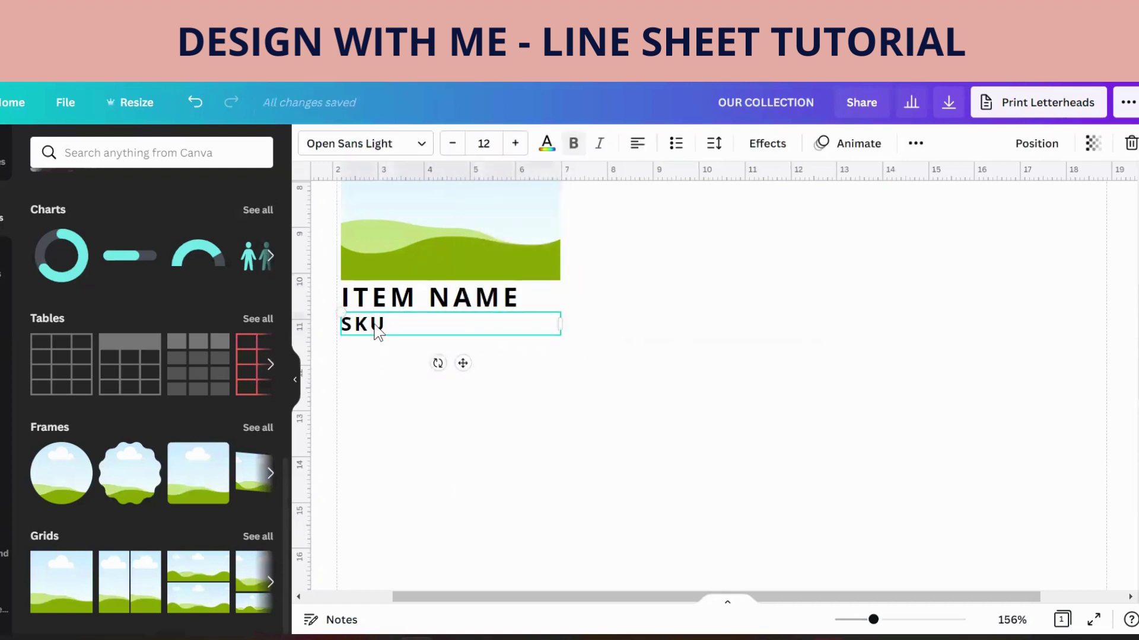
click(914, 144)
click(910, 179)
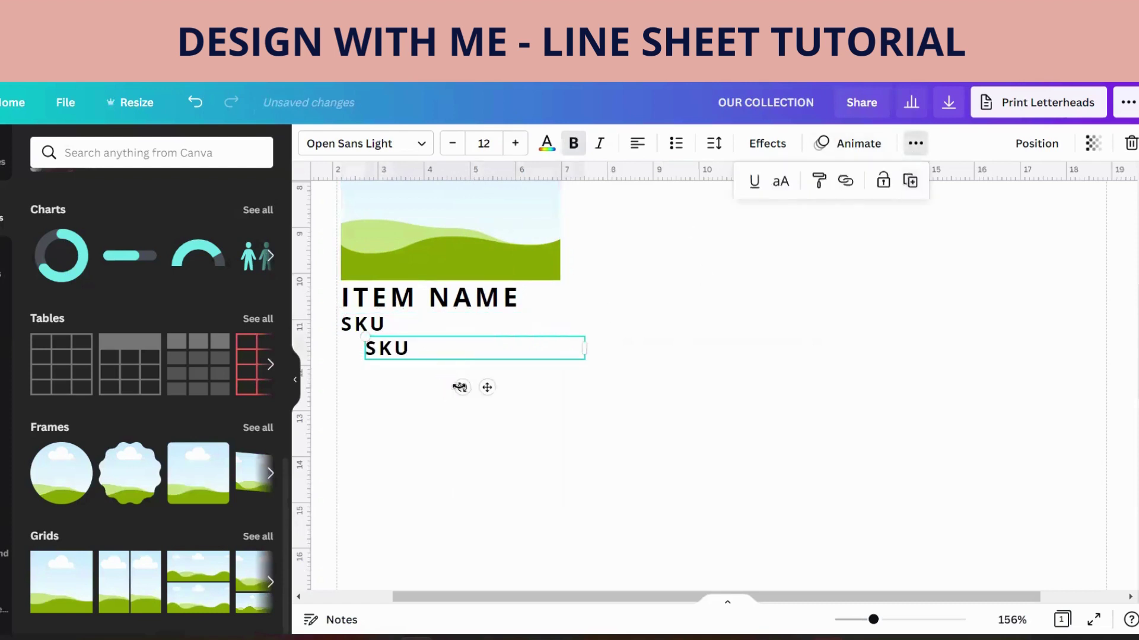
drag(483, 386, 467, 395)
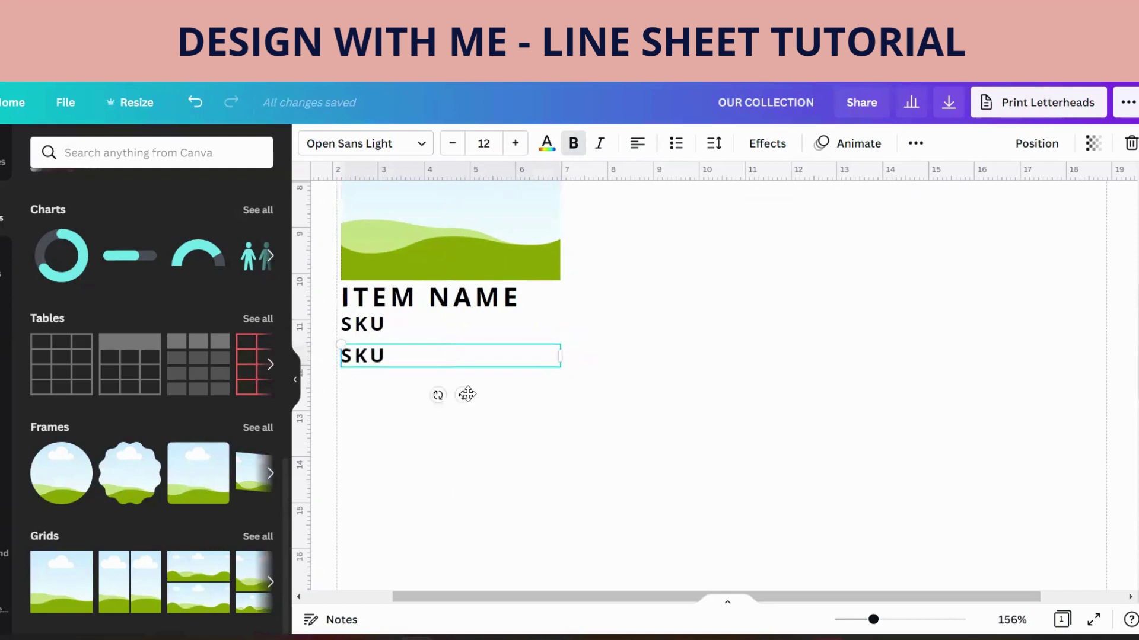
Set the letter spacing of the lower SKU copy to 0
double_click(409, 356)
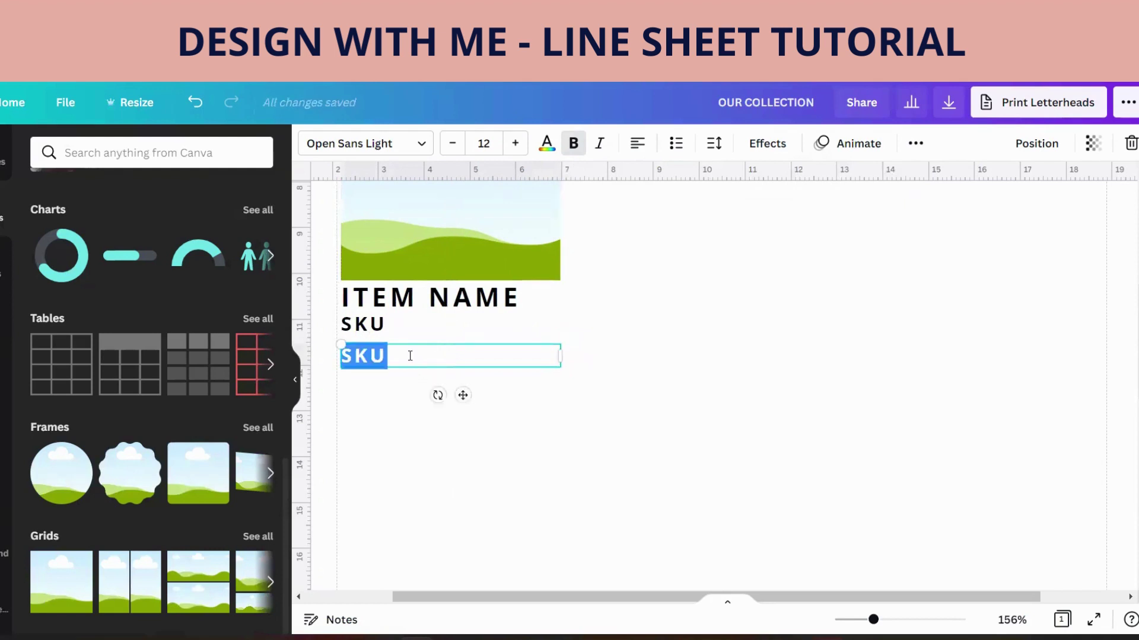
click(714, 143)
click(949, 195)
text(0)
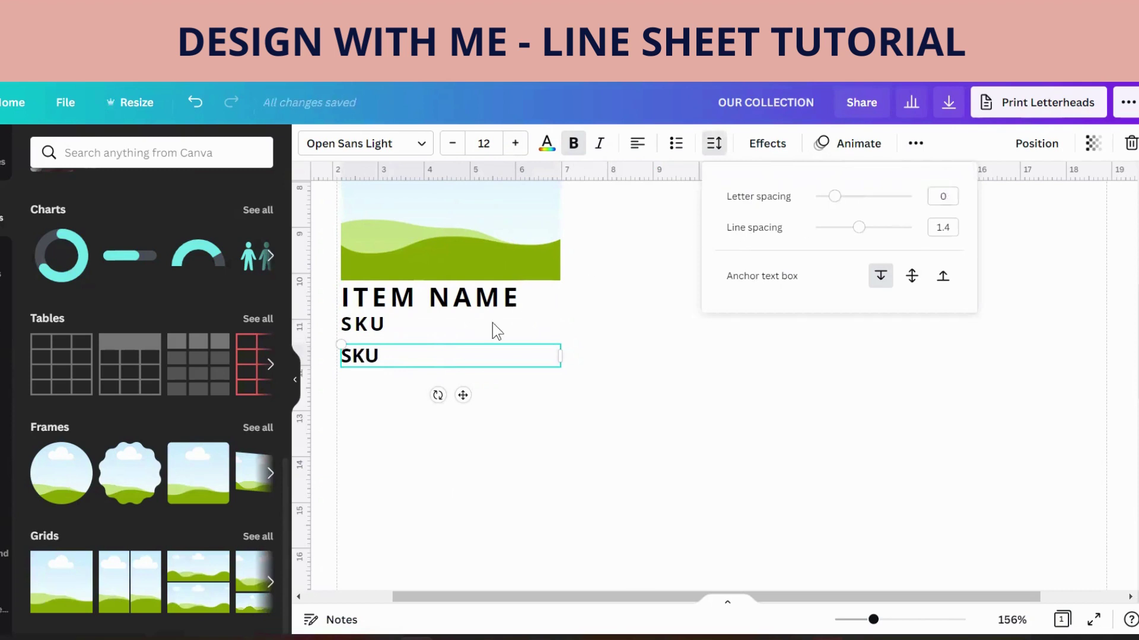
Replace the lower SKU copy's text with "Short description of product goes here"
click(401, 358)
drag(379, 356, 353, 356)
key(BackSpace)
key(BackSpace)
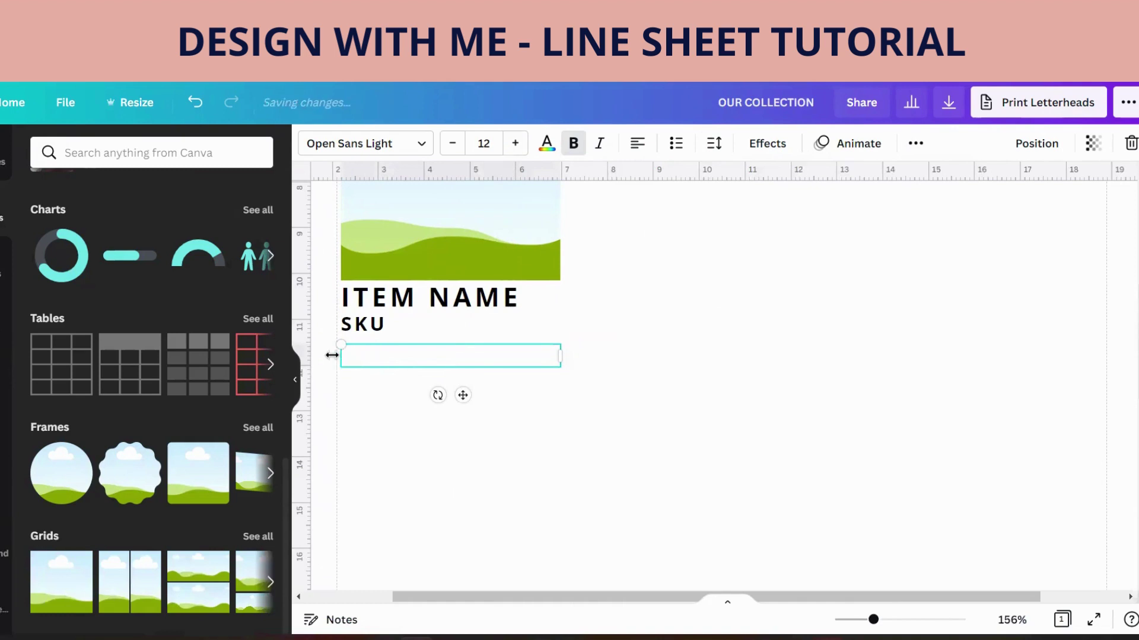
text(Short d)
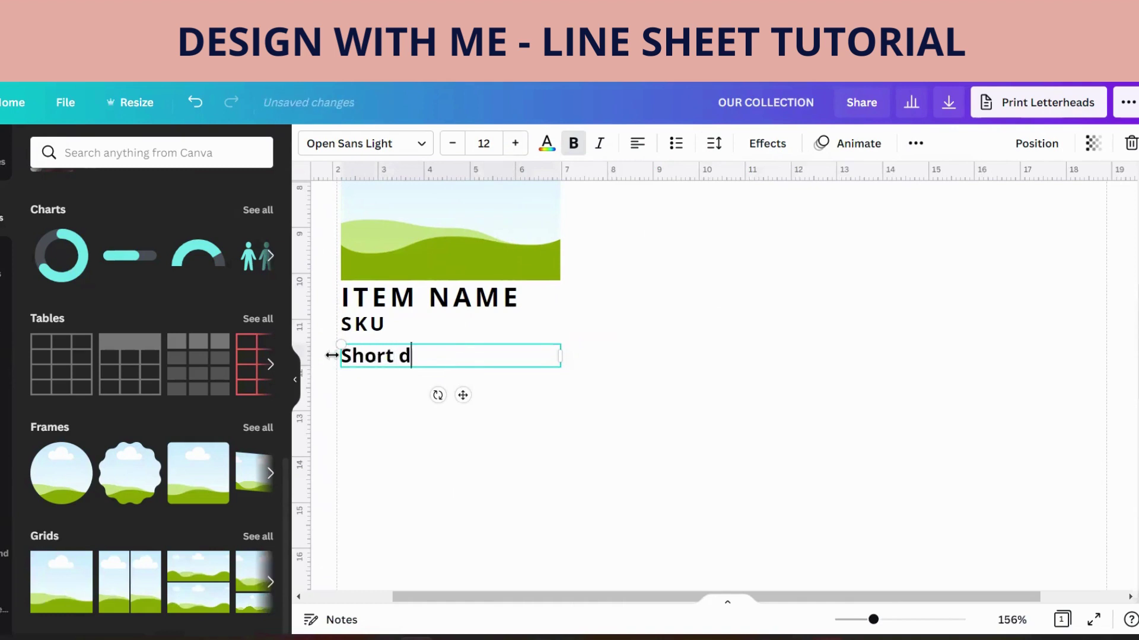
text(escription of )
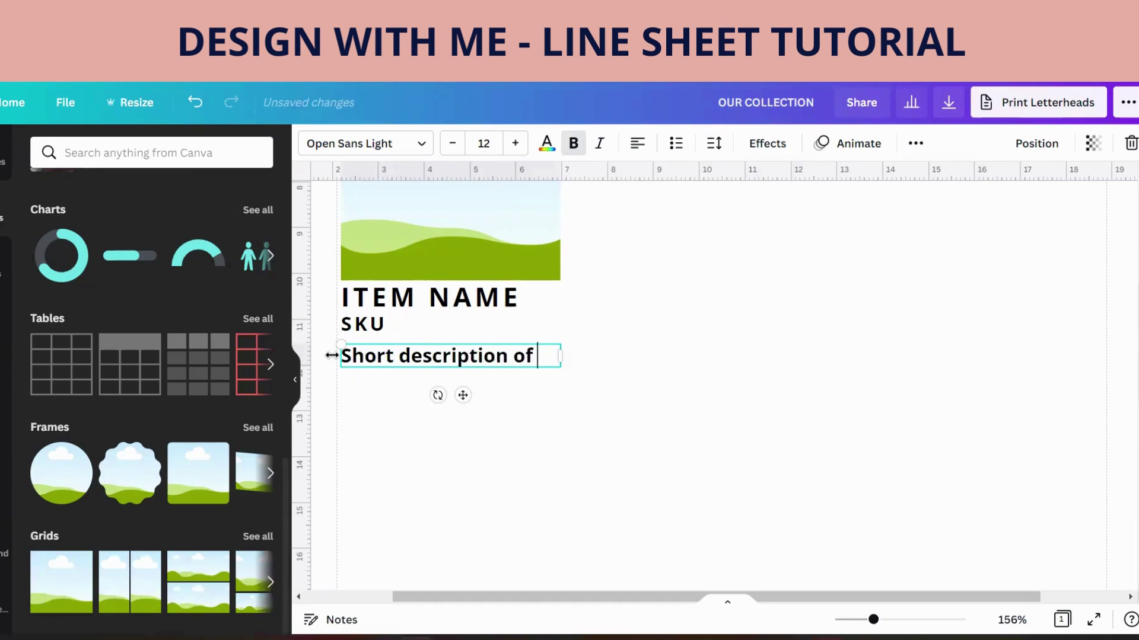
text(product goes here)
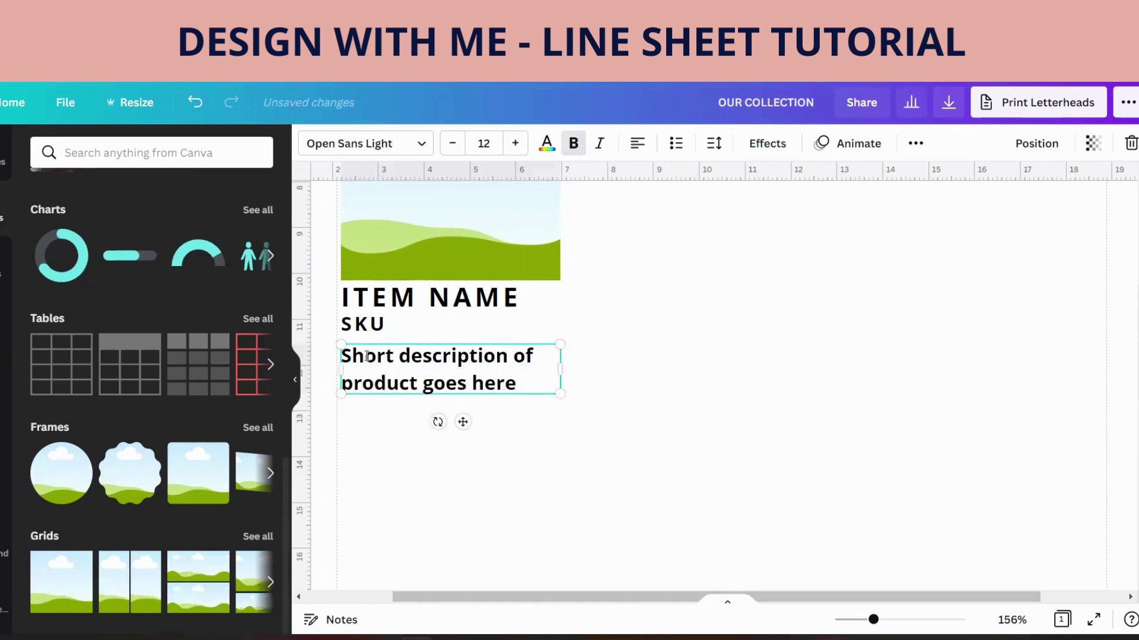
Remove the bold formatting from the short product description text
click(643, 376)
click(516, 373)
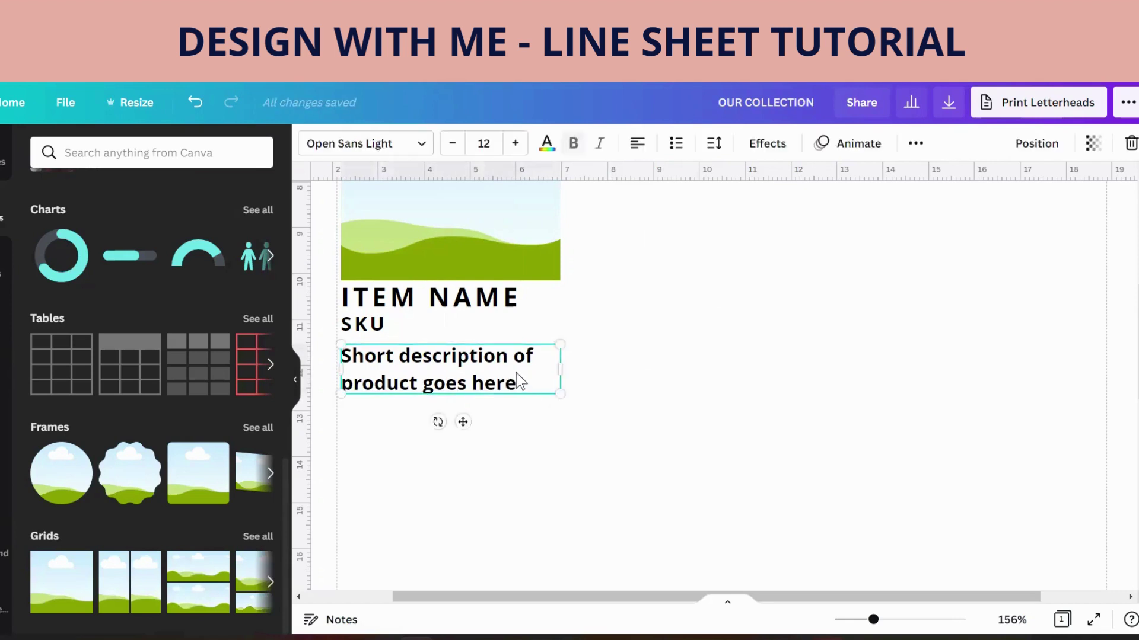
click(571, 144)
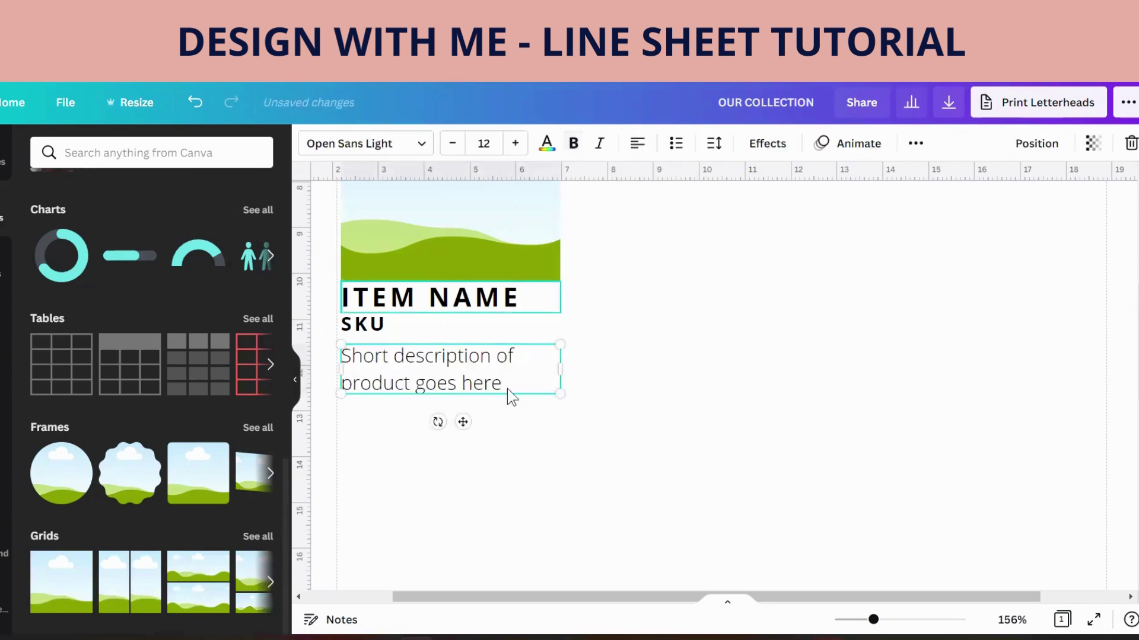
click(508, 481)
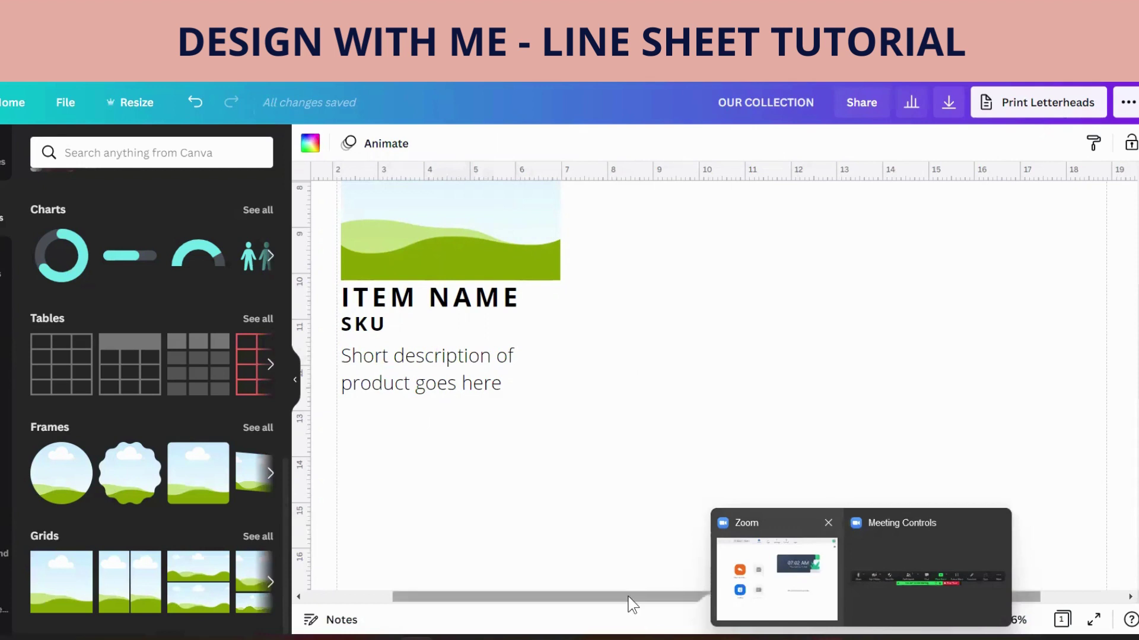
Insert a circular frame, shrink it to a tiny swatch about 0.6 cm wide, and place it beneath the description at the left margin
drag(873, 620, 847, 620)
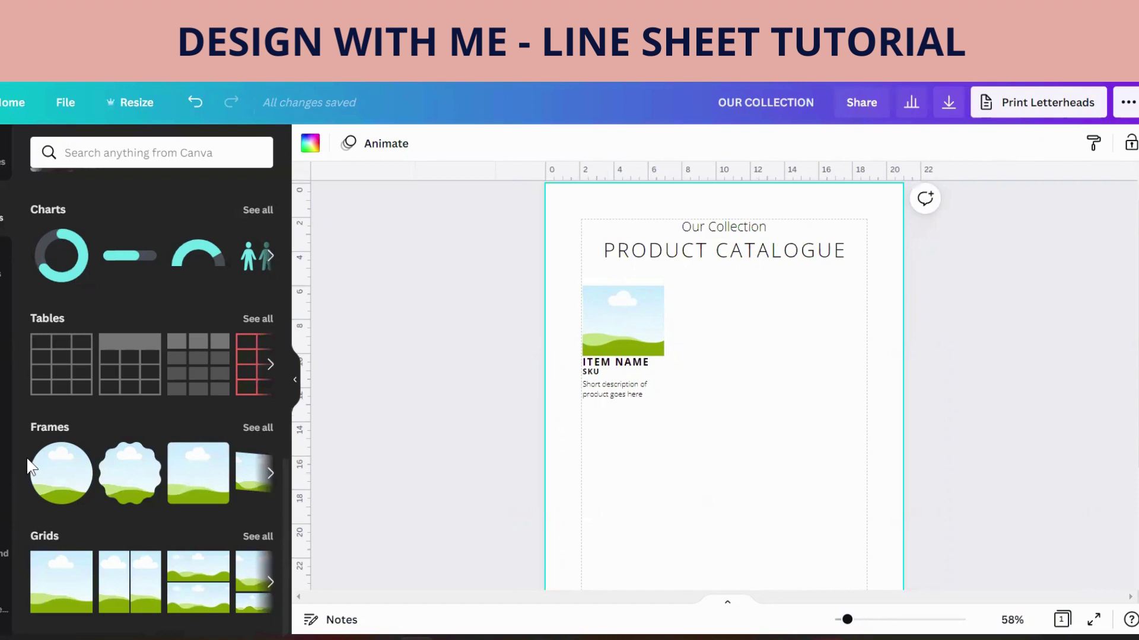
click(52, 490)
drag(821, 333, 600, 442)
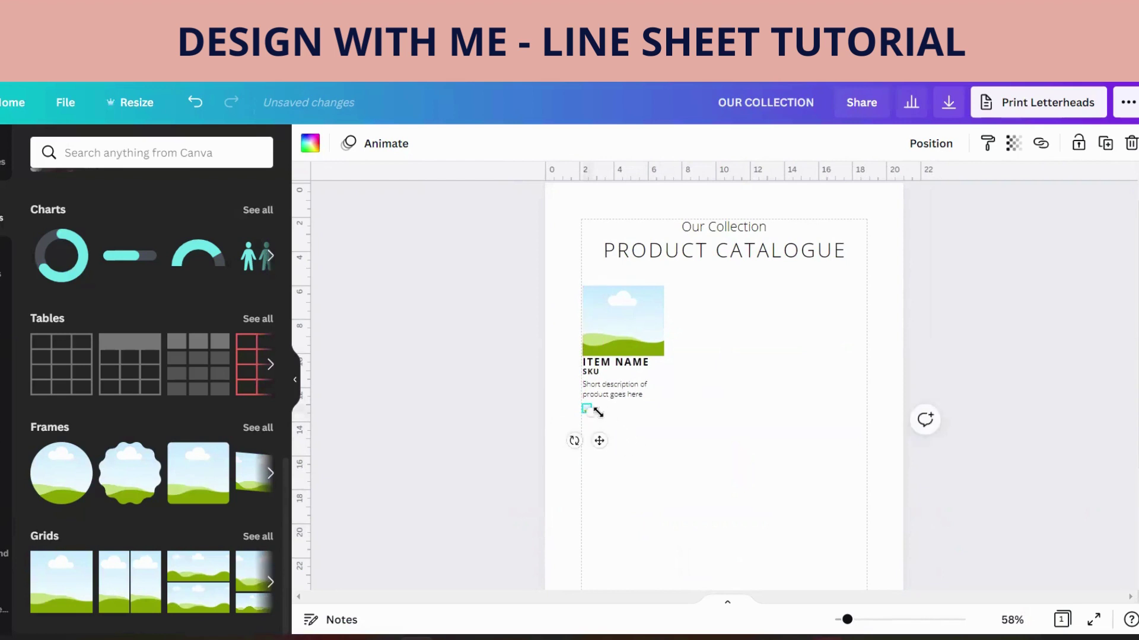
Duplicate the small circular frame four times to form an evenly spaced row of five beneath the description
click(1105, 143)
drag(609, 446, 611, 437)
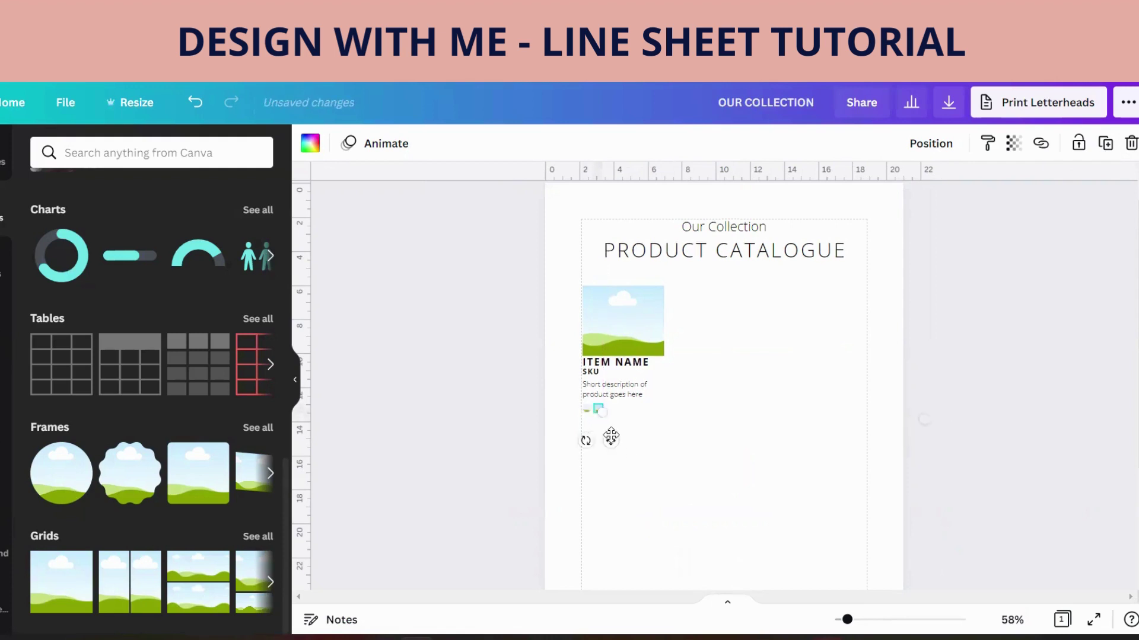
click(1105, 143)
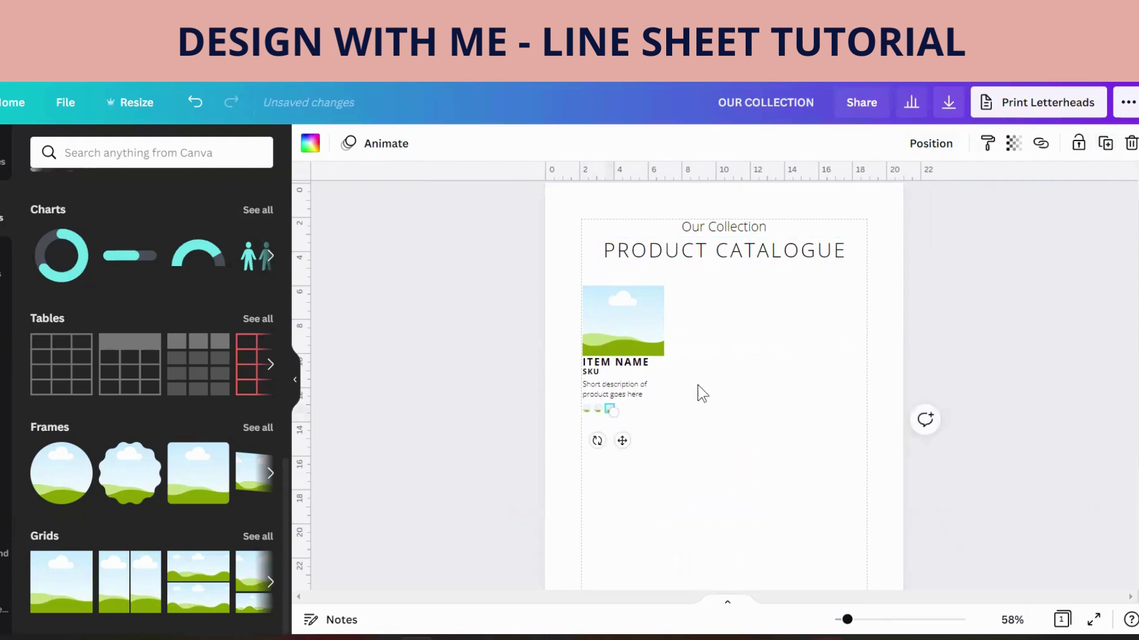
click(1105, 145)
click(1105, 143)
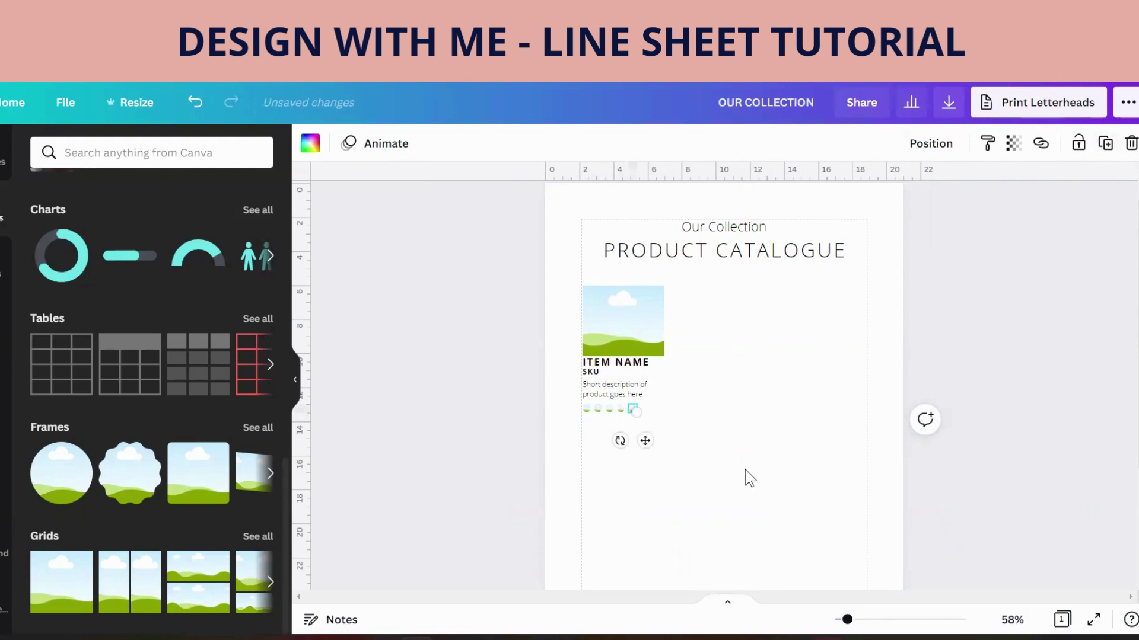
click(606, 529)
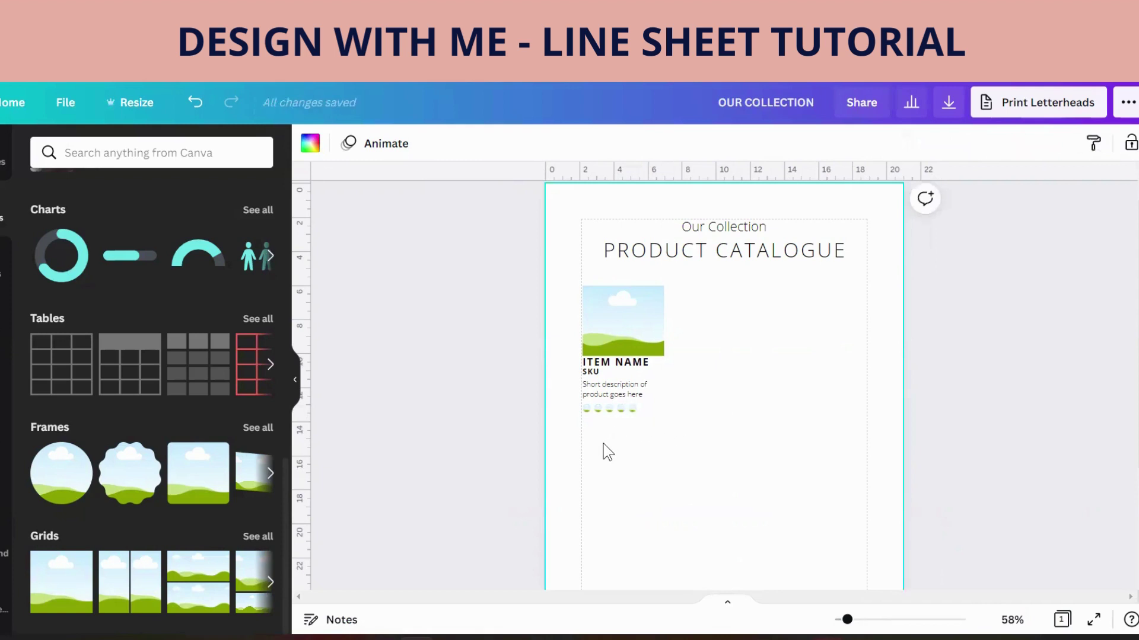
Add a straight horizontal line to the page and set its line weight to 1
key(l)
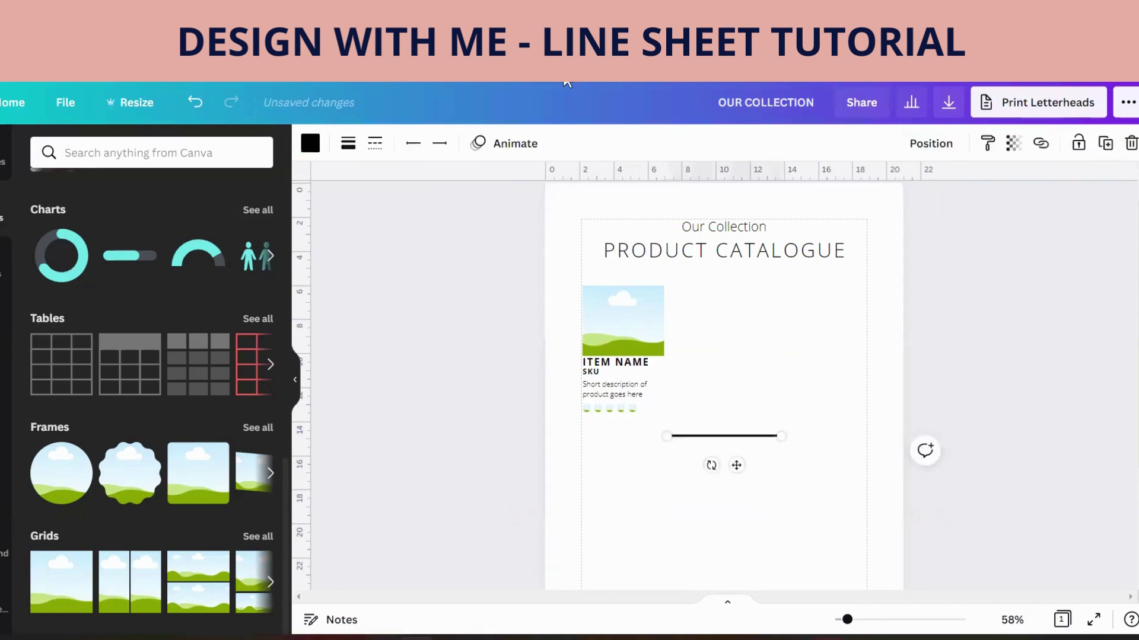
click(374, 149)
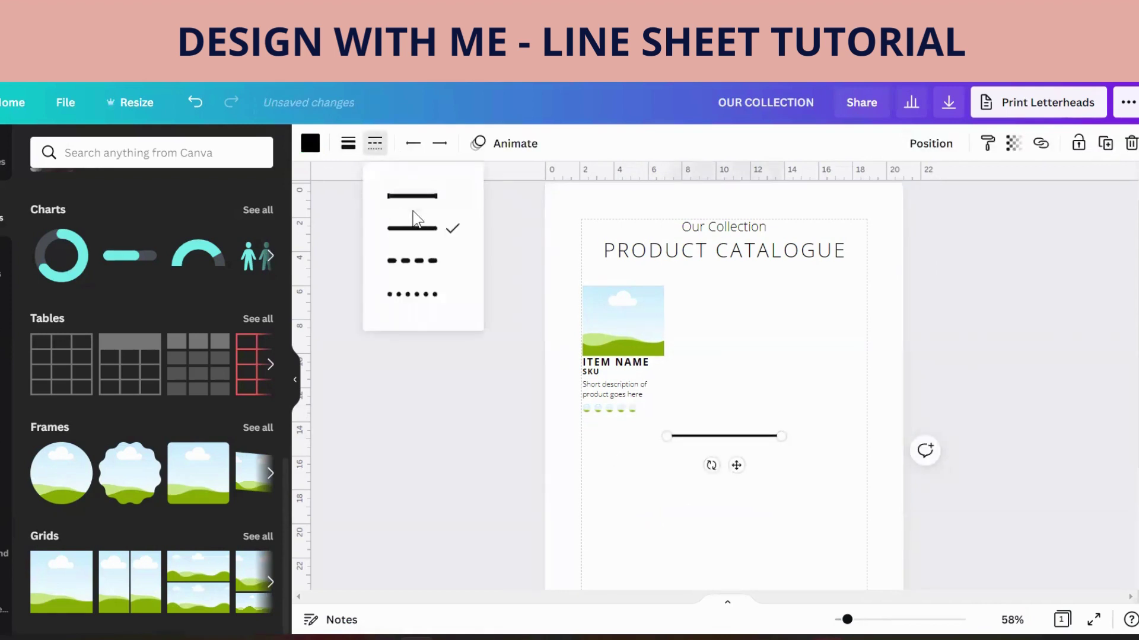
click(367, 146)
click(354, 147)
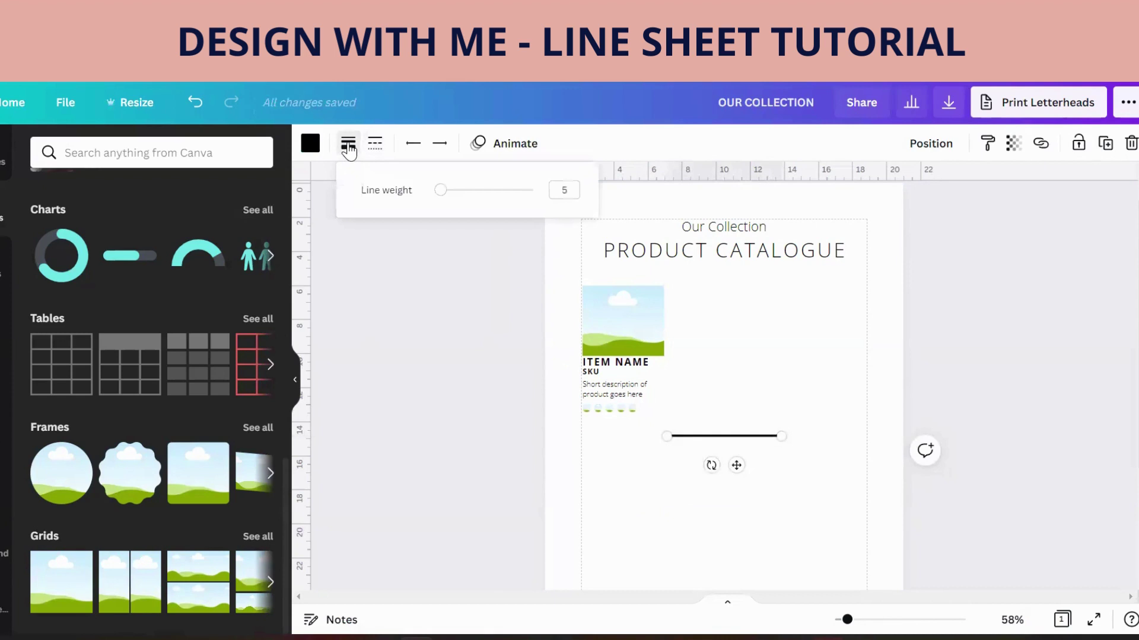
drag(440, 191, 422, 199)
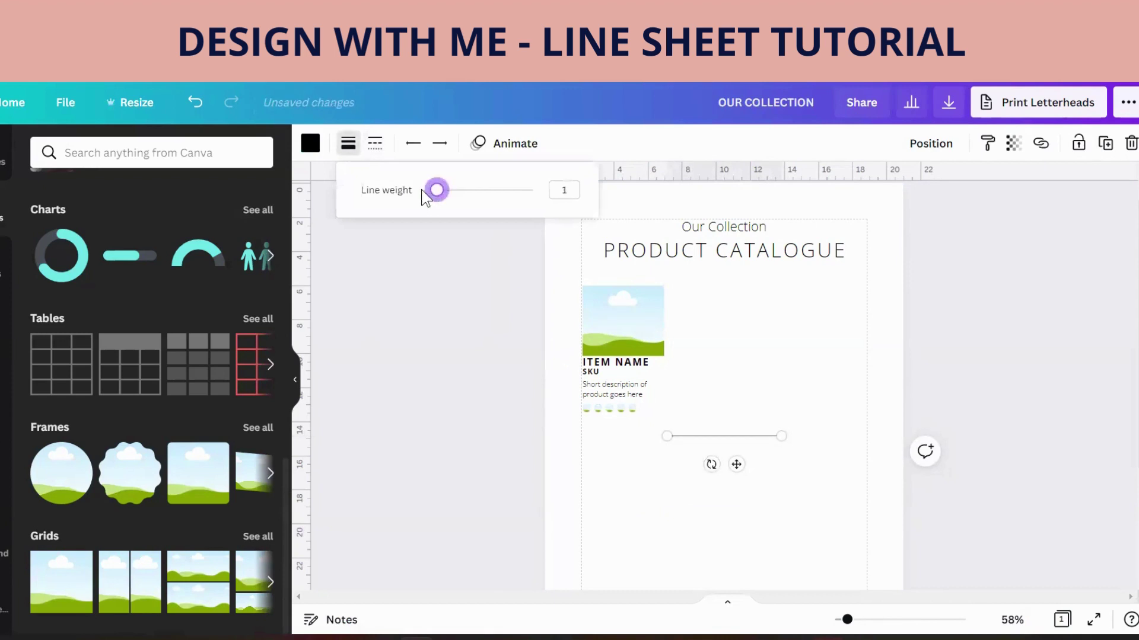
Place the line beneath the swatch row at the left margin and shorten it to the image width, about 4.8 cm
drag(736, 464, 665, 420)
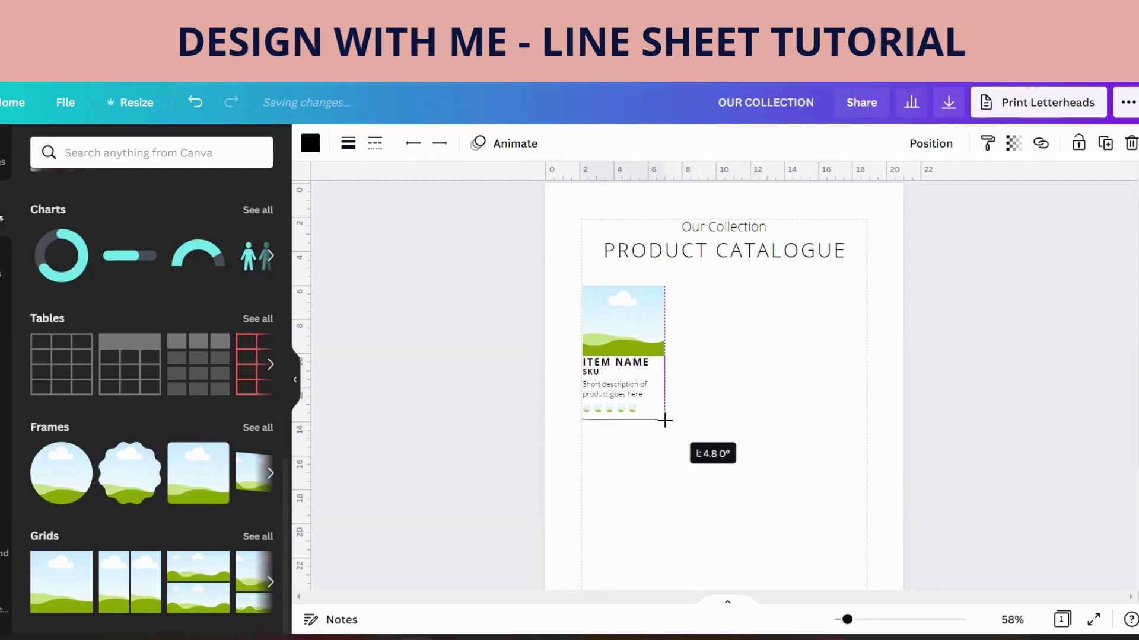
drag(664, 420, 665, 420)
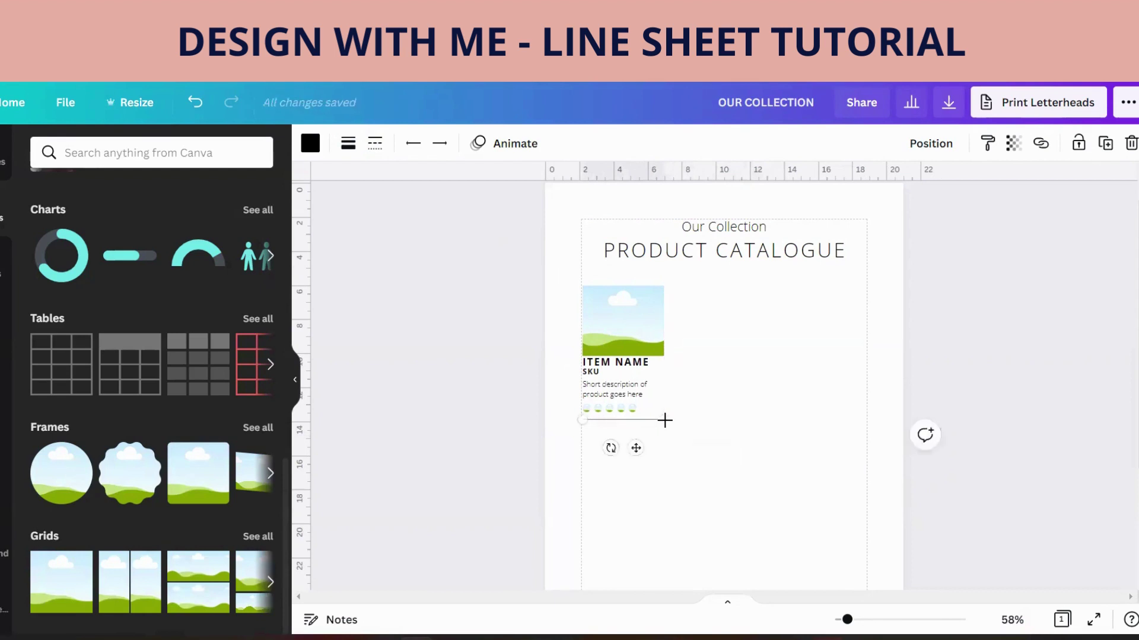
click(533, 406)
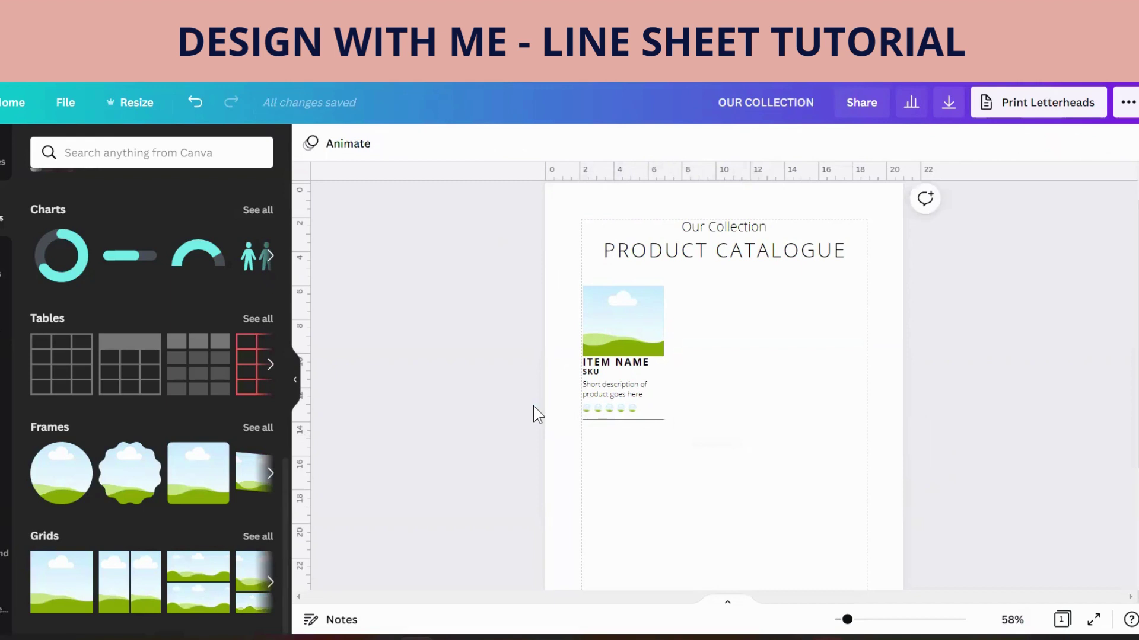
Add a text label reading PRICE and place it beneath the line at the left margin
click(629, 447)
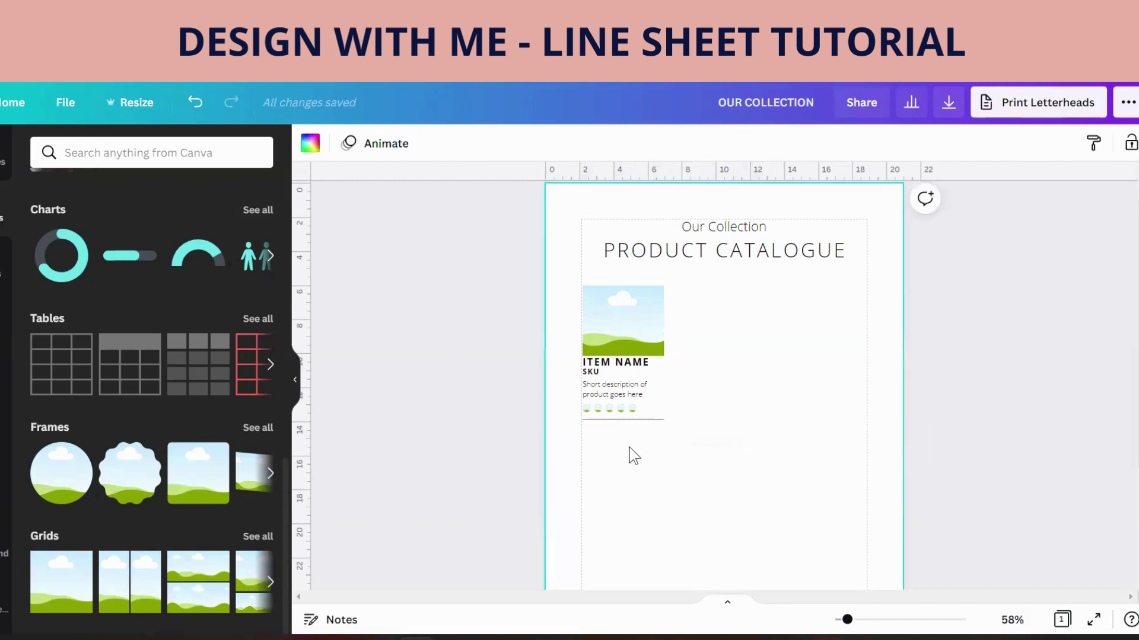
key(t)
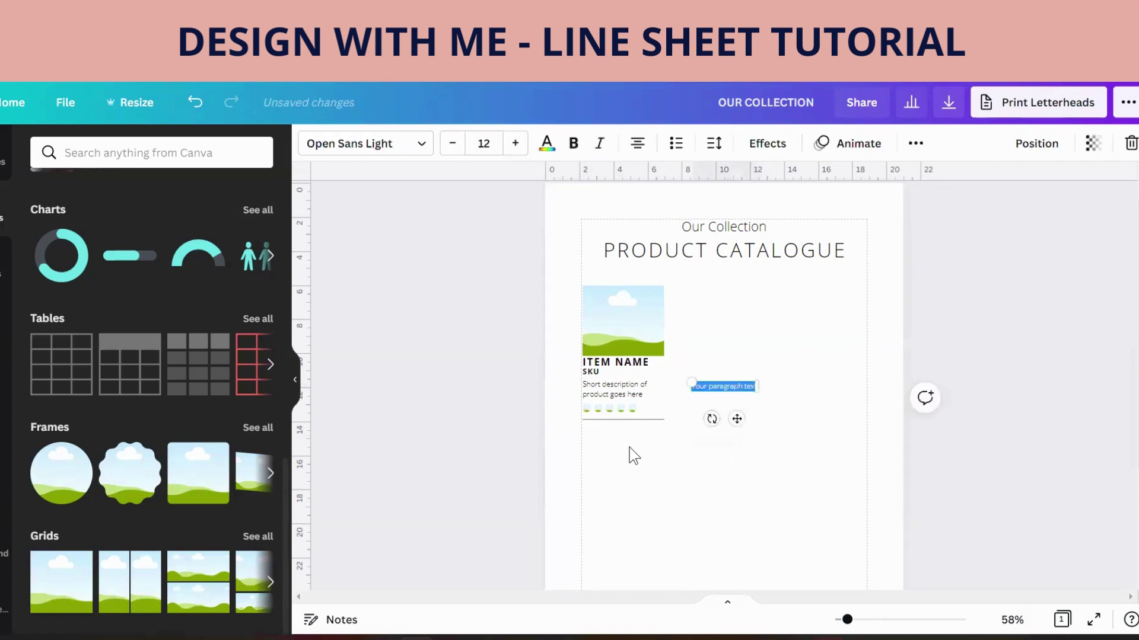
text(Price)
key(BackSpace)
key(BackSpace)
key(BackSpace)
key(BackSpace)
key(BackSpace)
text(PRICE)
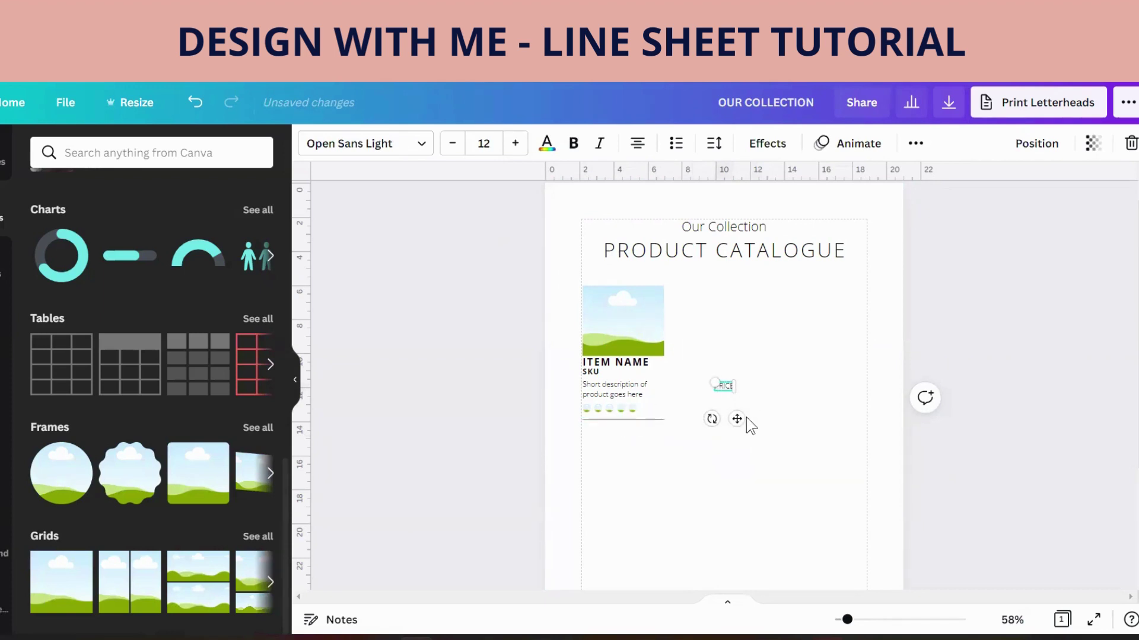
drag(737, 418, 605, 461)
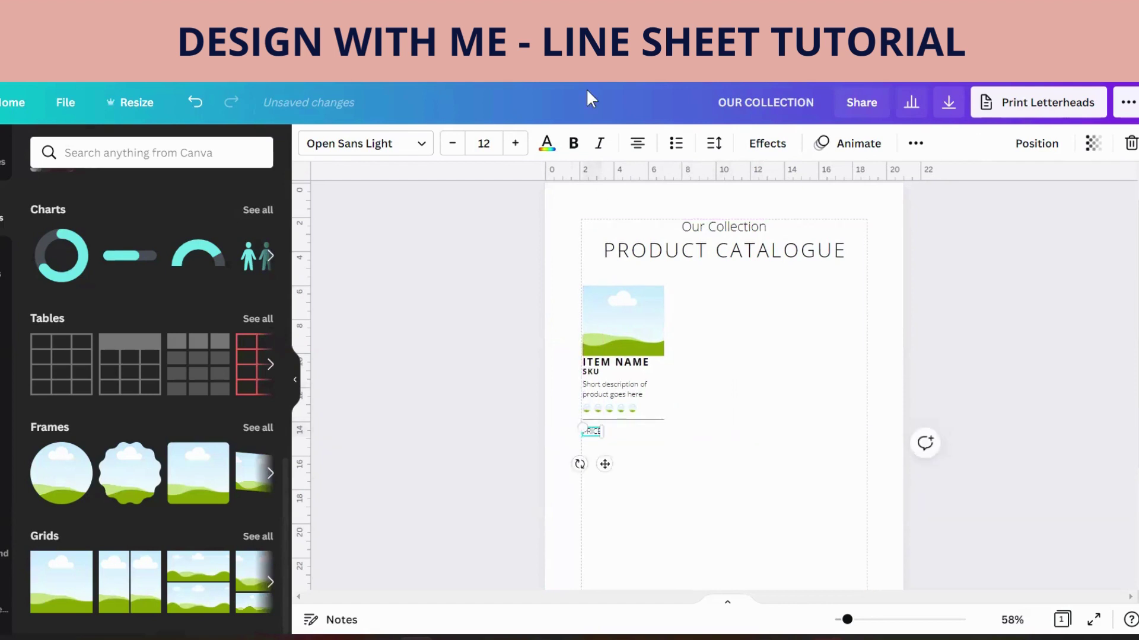
Make the PRICE label bold with a letter spacing of 150 and realign it to the left margin
click(573, 143)
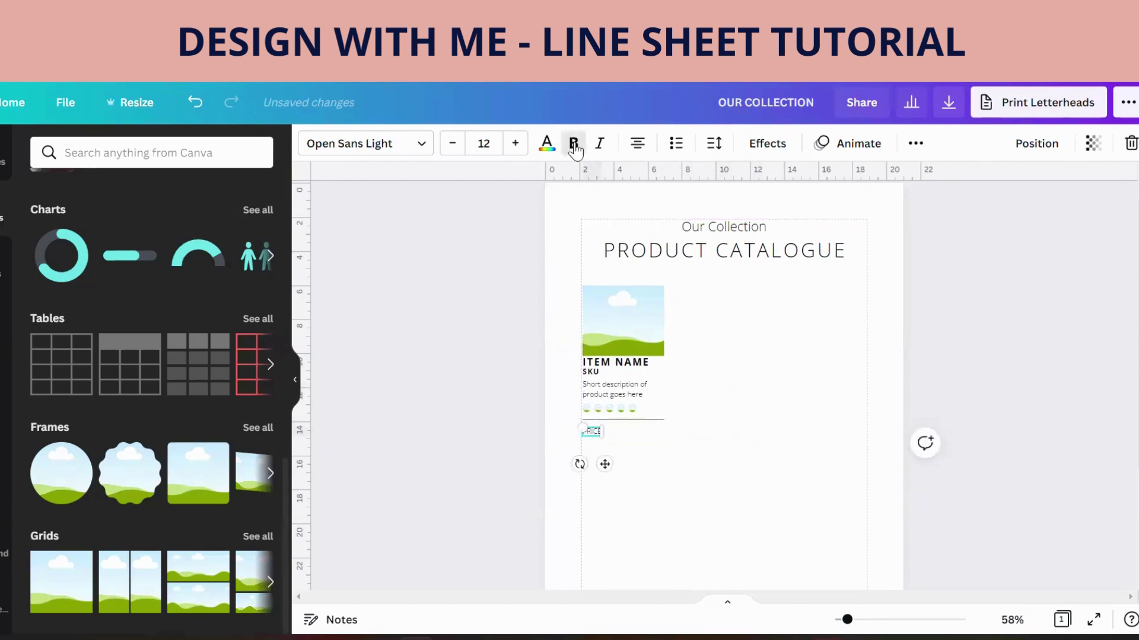
click(599, 542)
click(572, 143)
click(713, 146)
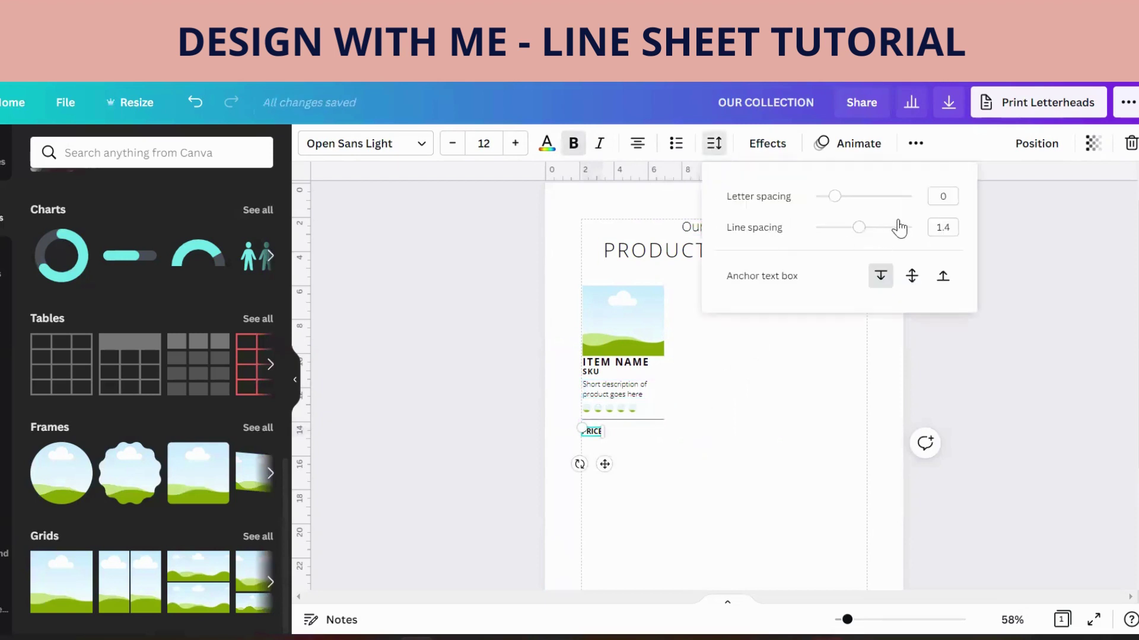
click(943, 196)
text(150)
key(Return)
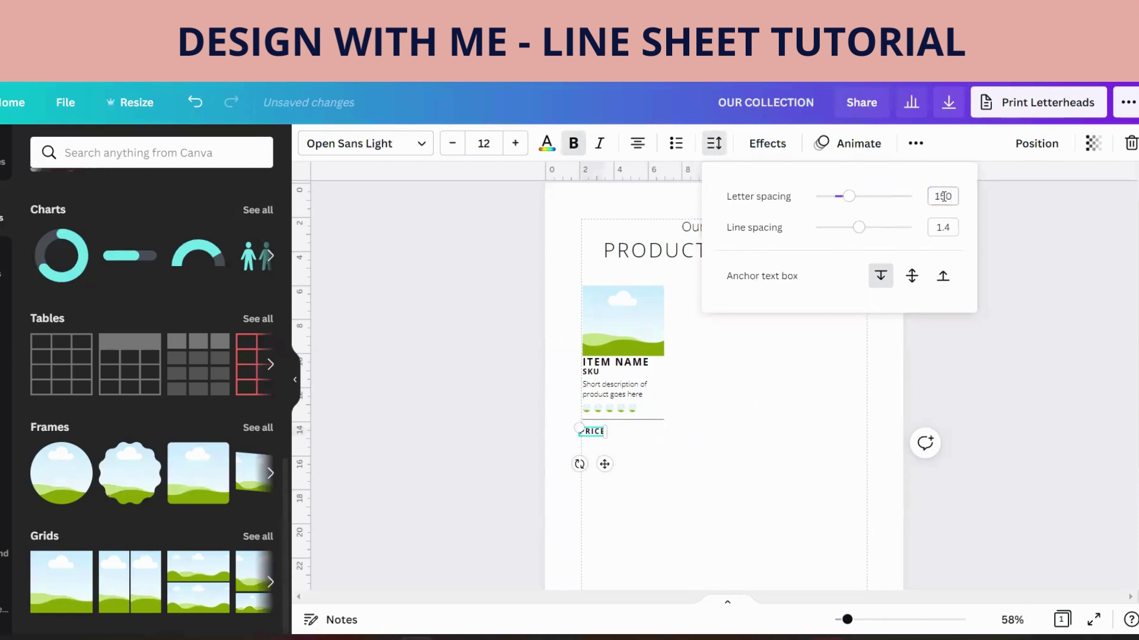
drag(606, 462, 608, 460)
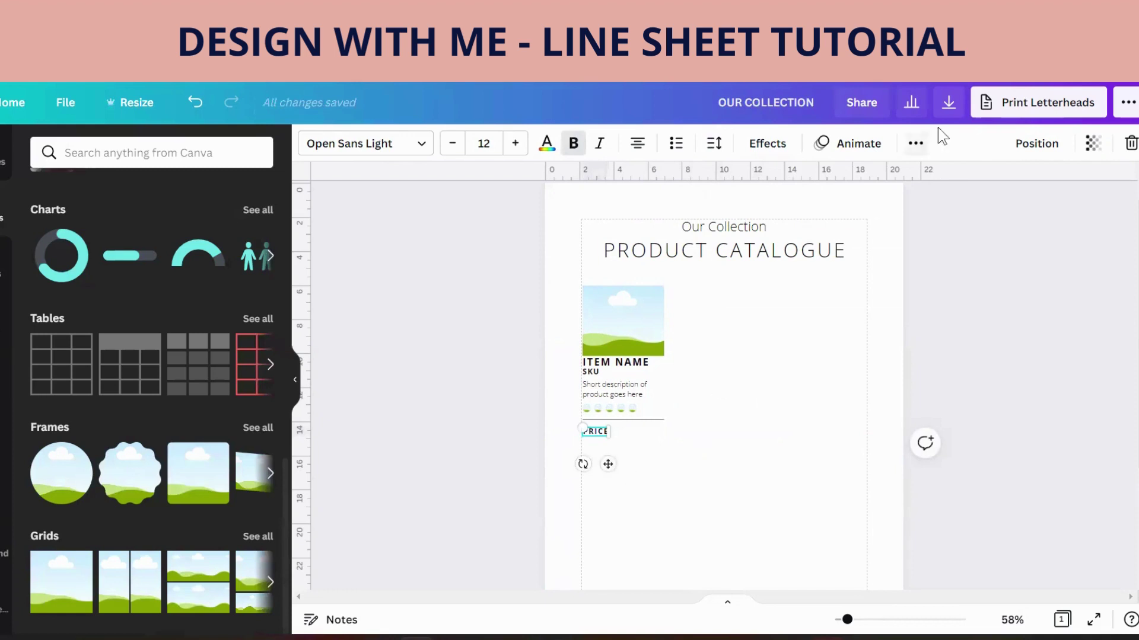
Duplicate the PRICE label to form an "RRP:" label directly beneath it at the left margin
click(917, 143)
click(910, 181)
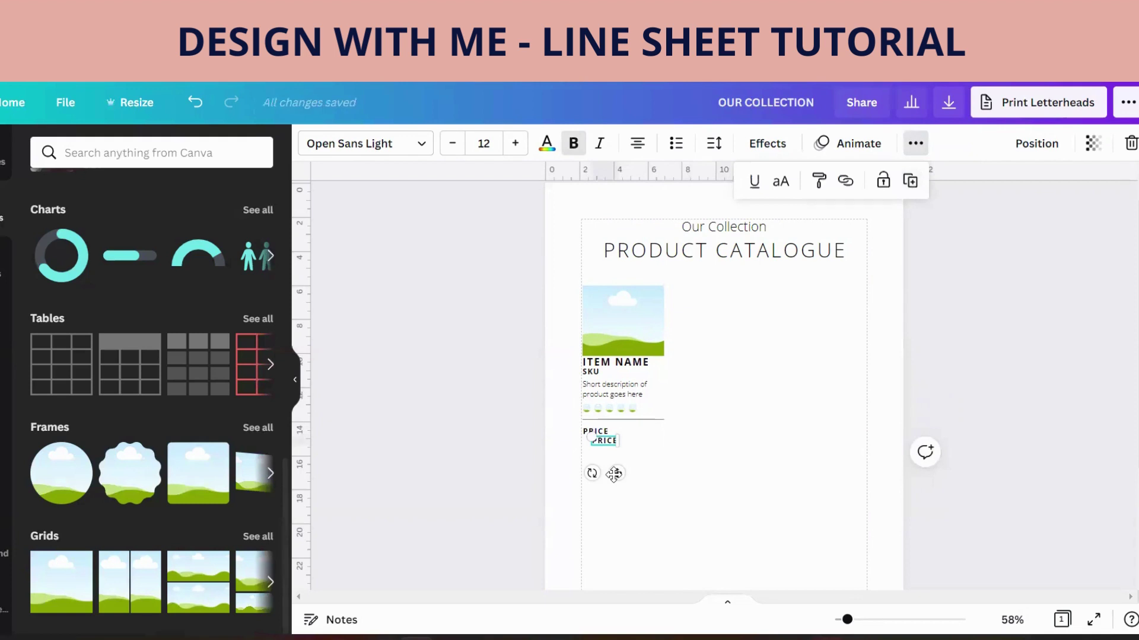
click(614, 474)
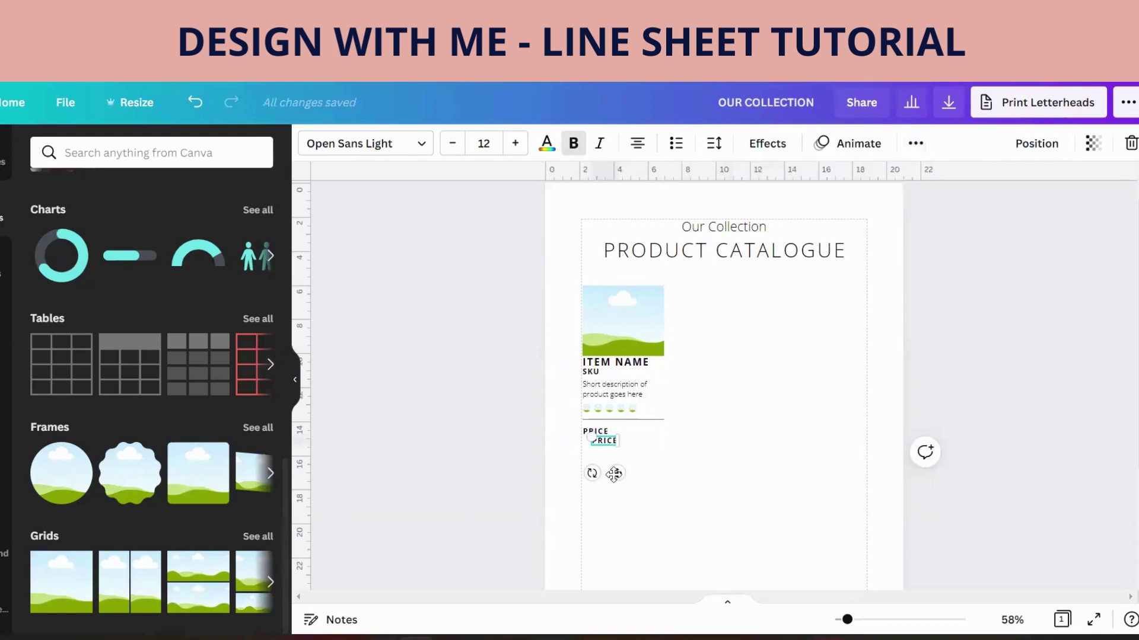
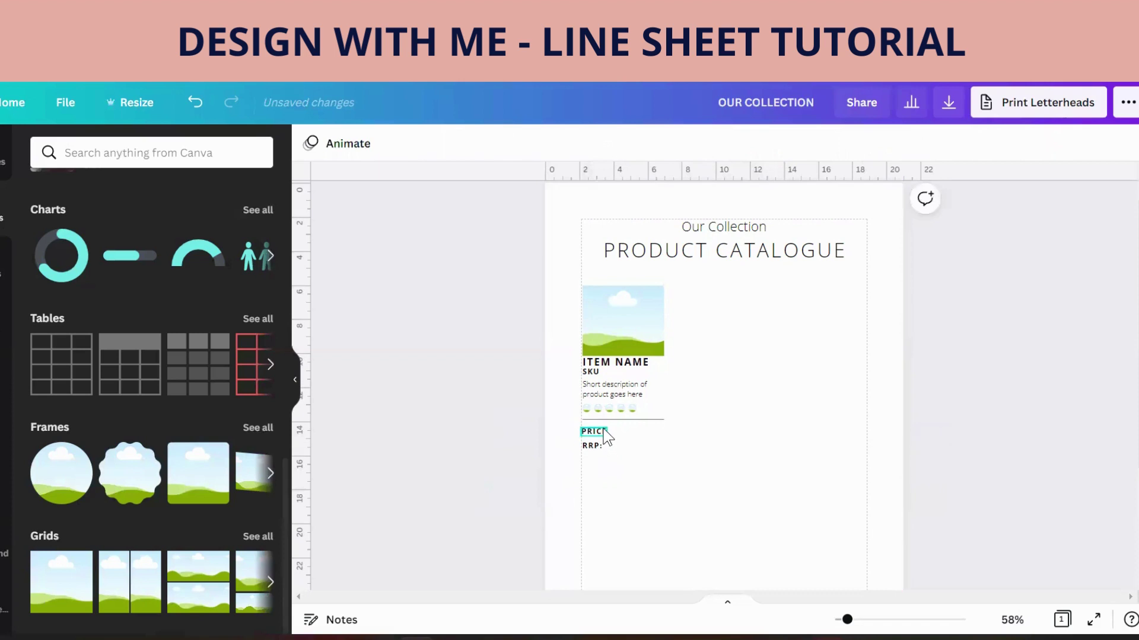
Add a colon to the PRICE label so it reads "PRICE:" and realign it with the left margin
click(602, 433)
double_click(602, 433)
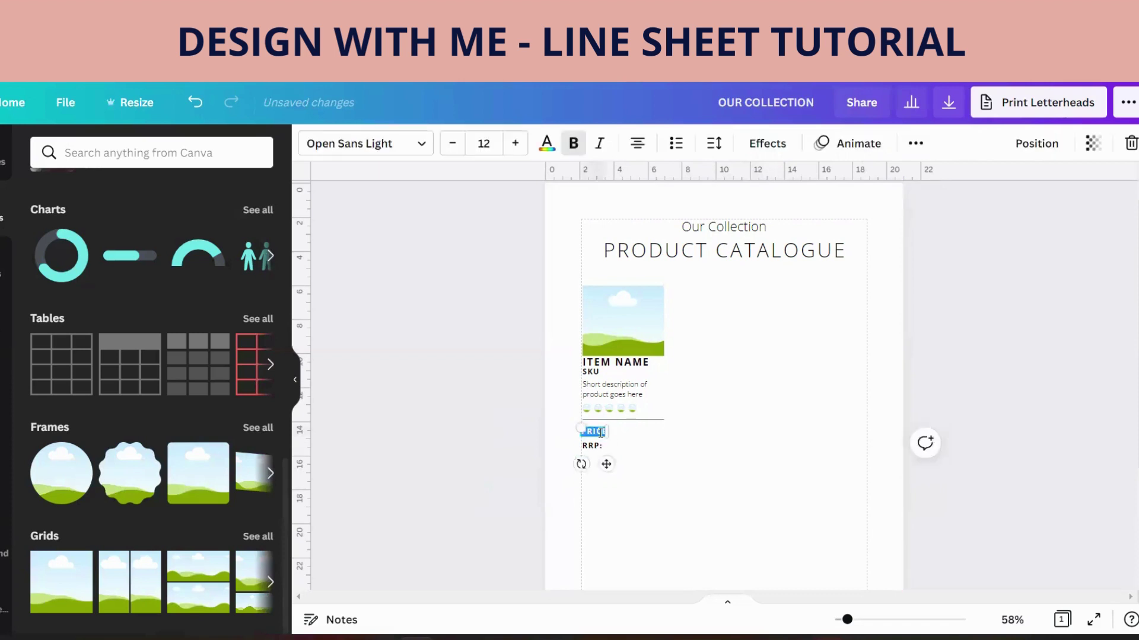
click(601, 433)
text(:)
drag(607, 461, 608, 461)
Add a text element reading $150 and place it on the same row as the PRICE: label
click(671, 467)
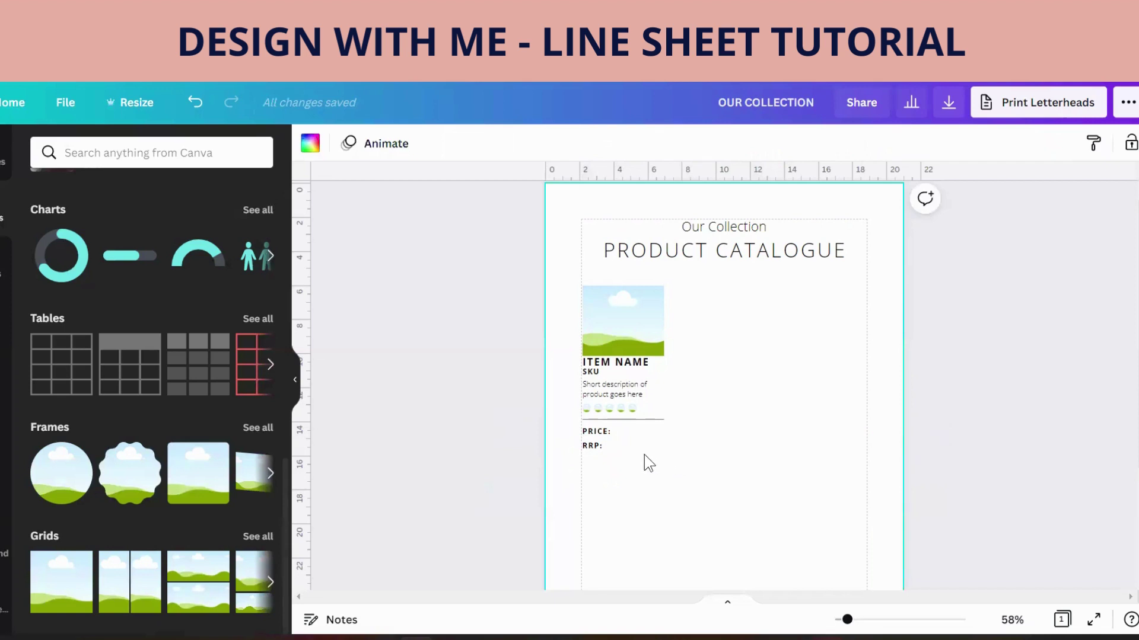
key(t)
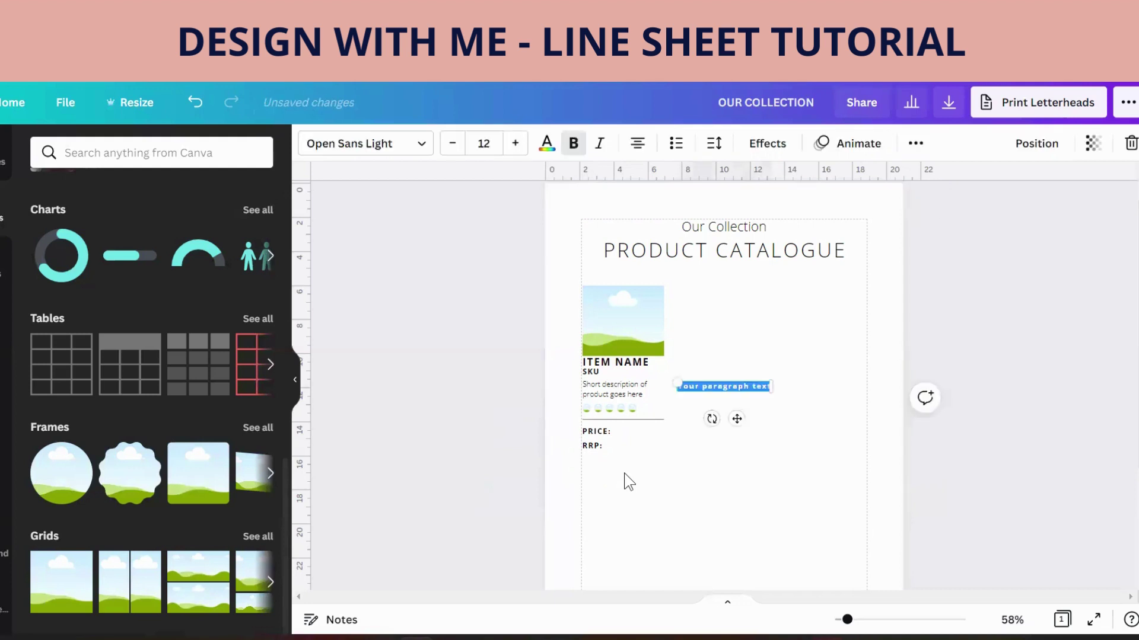
key(BackSpace)
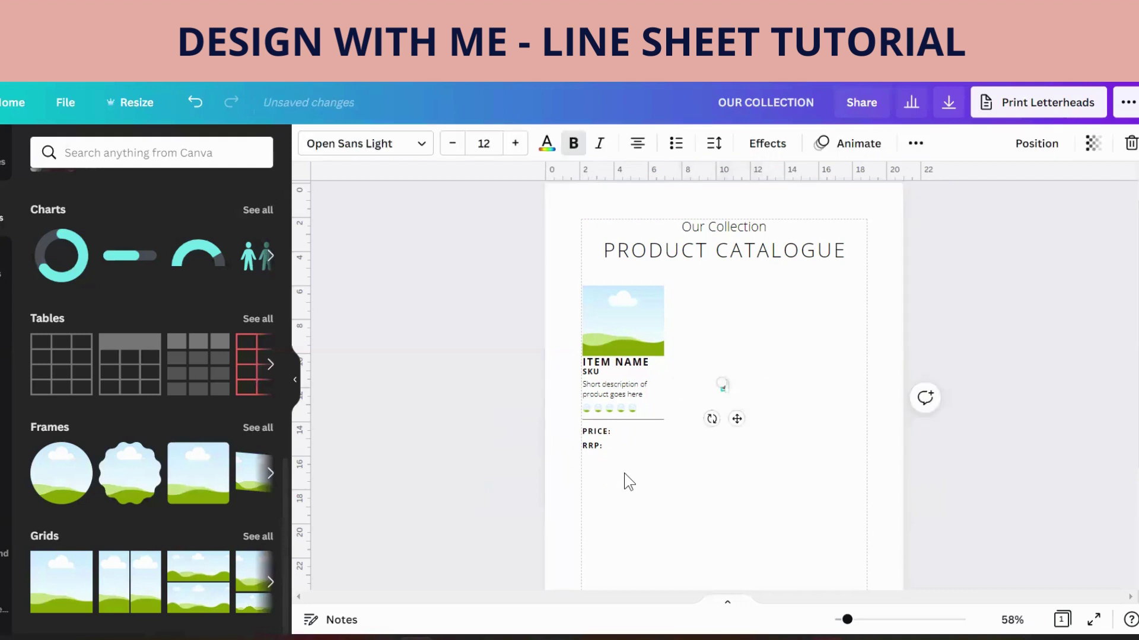
text($150)
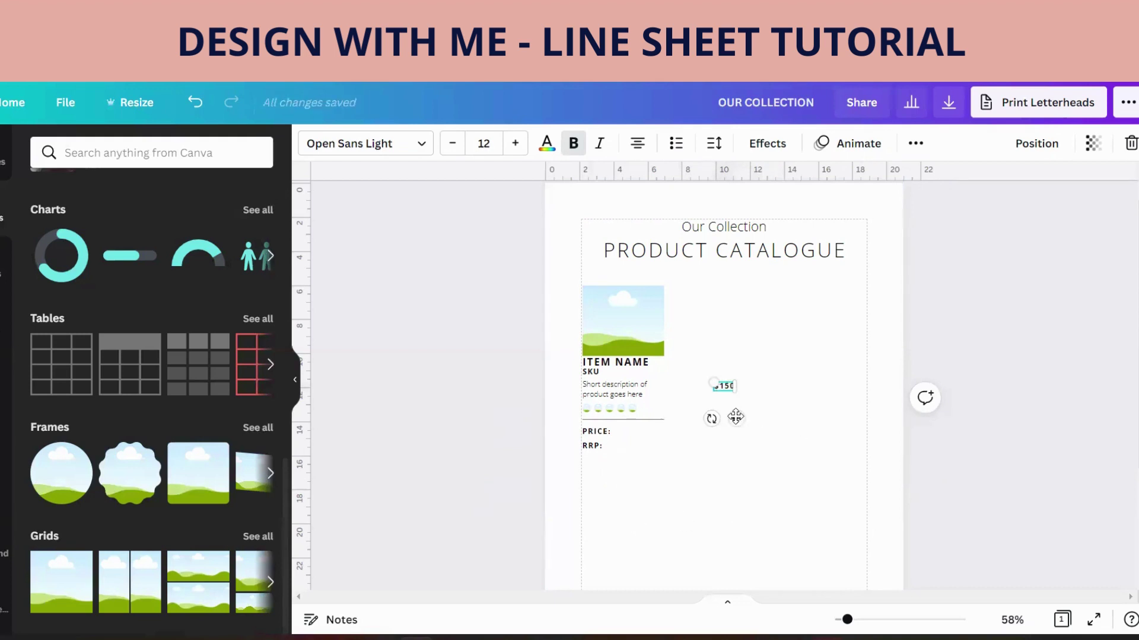
drag(735, 417, 652, 461)
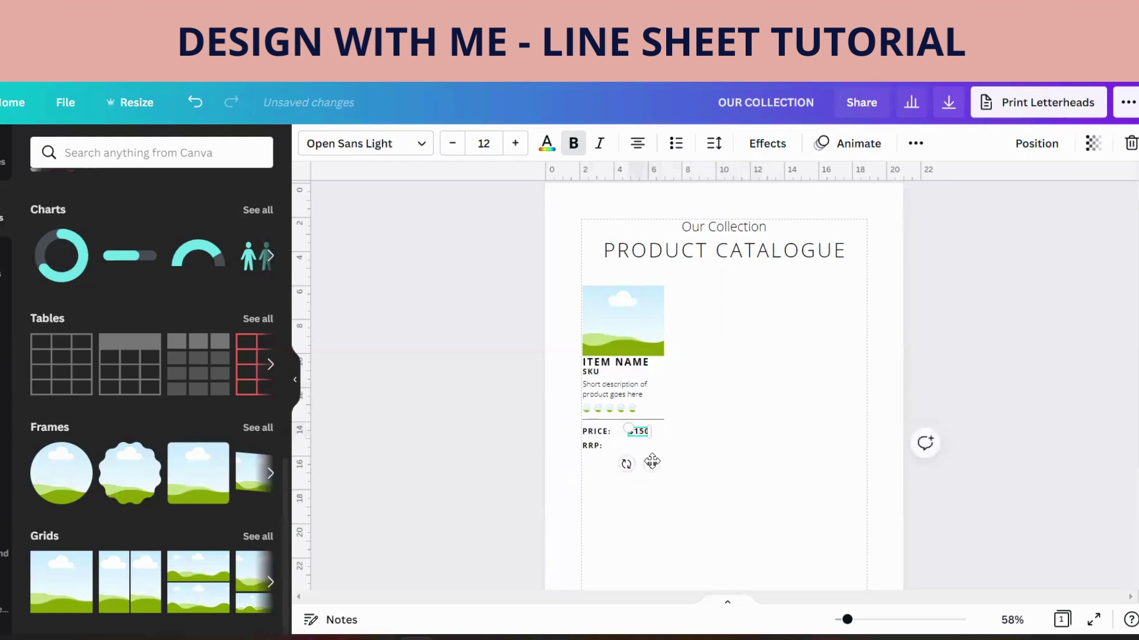
Duplicate the $150 text and align the copy directly beneath it on the RRP: row
click(916, 146)
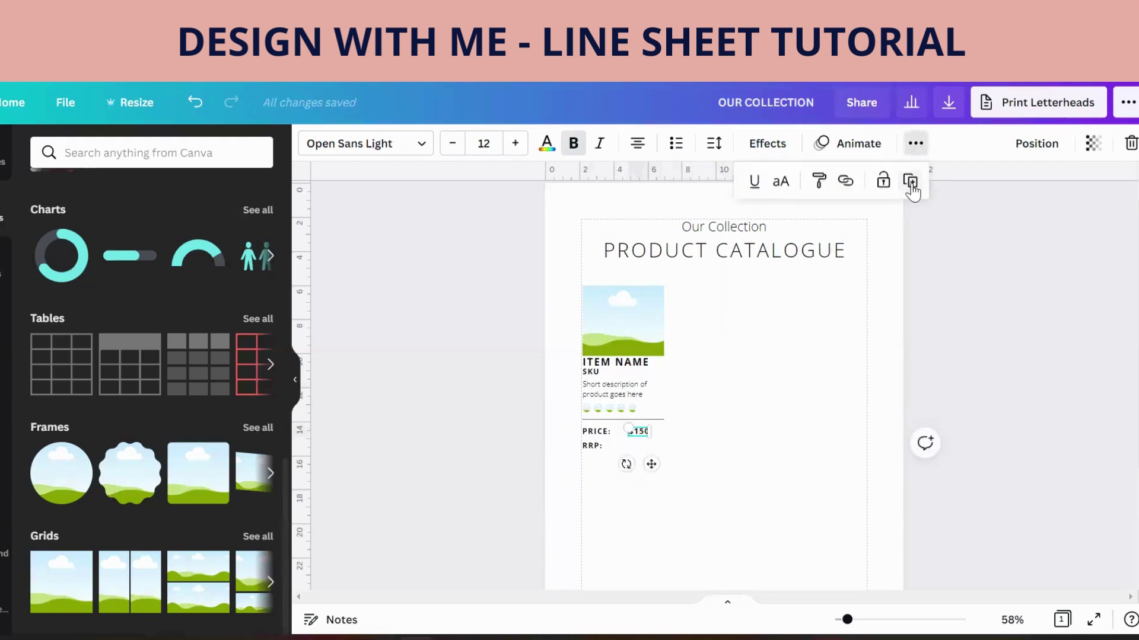
click(911, 181)
click(662, 472)
drag(661, 473, 655, 477)
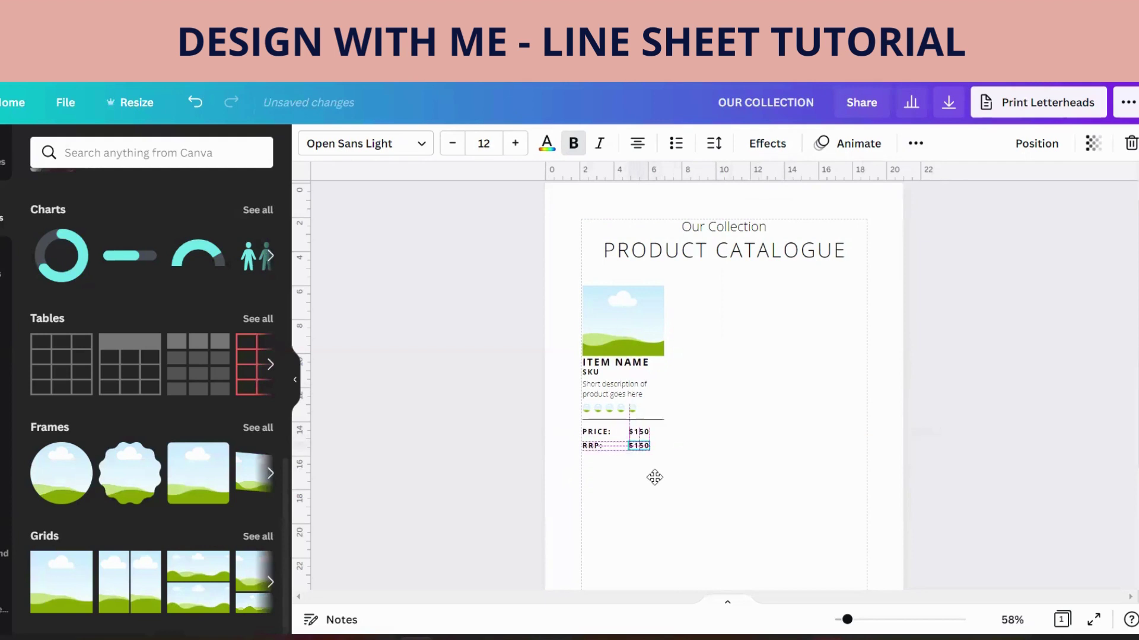
Change the amount on the RRP: row to $250 and align it with the price above
double_click(629, 445)
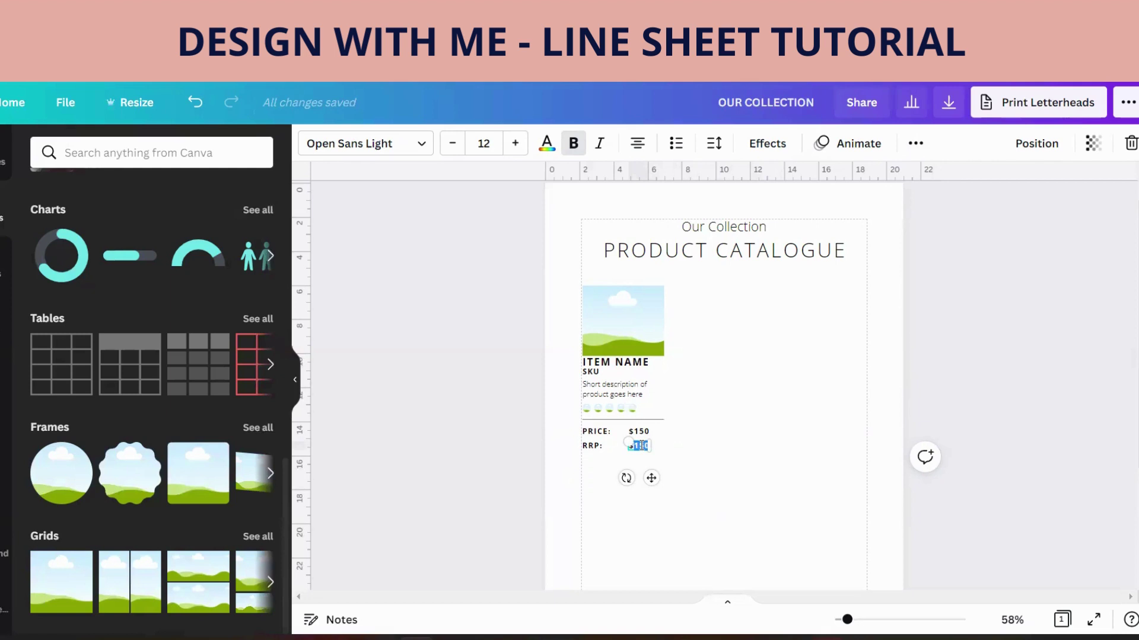
text(250)
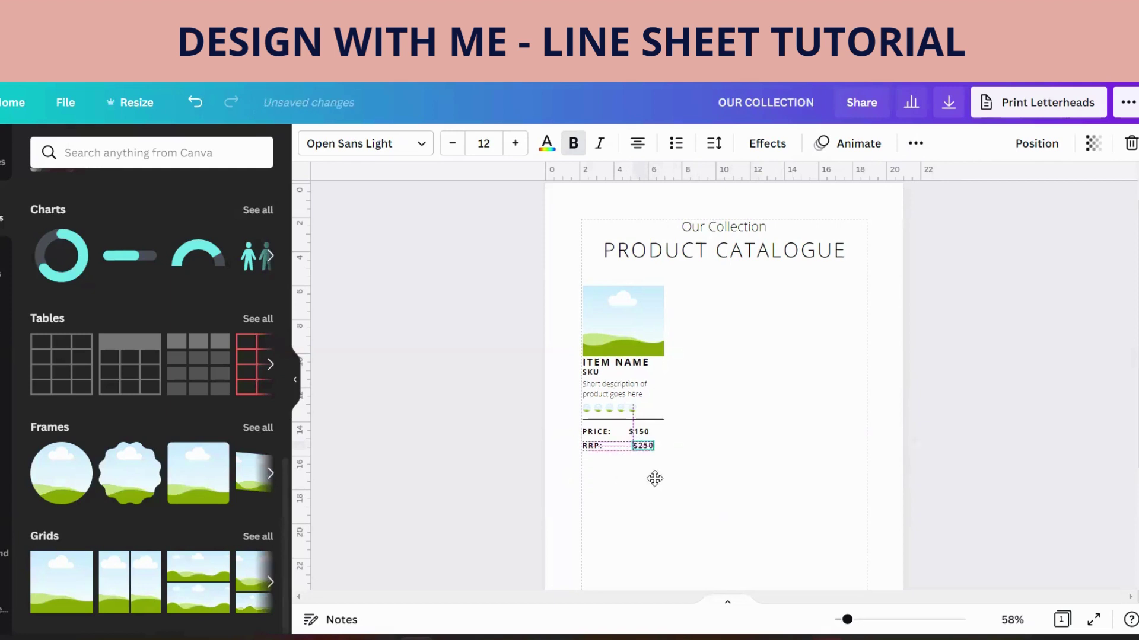
click(749, 408)
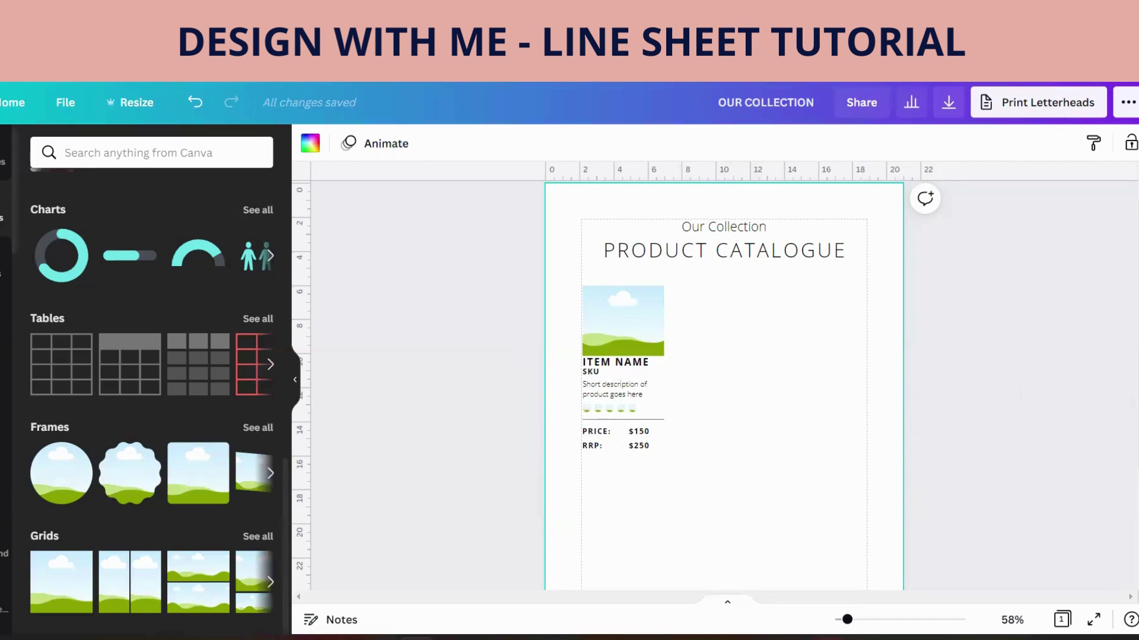
Search the photos for FLAT LAY DESK and fill the product image frame with the desk photo showing a smartphone and plant pots
click(4, 324)
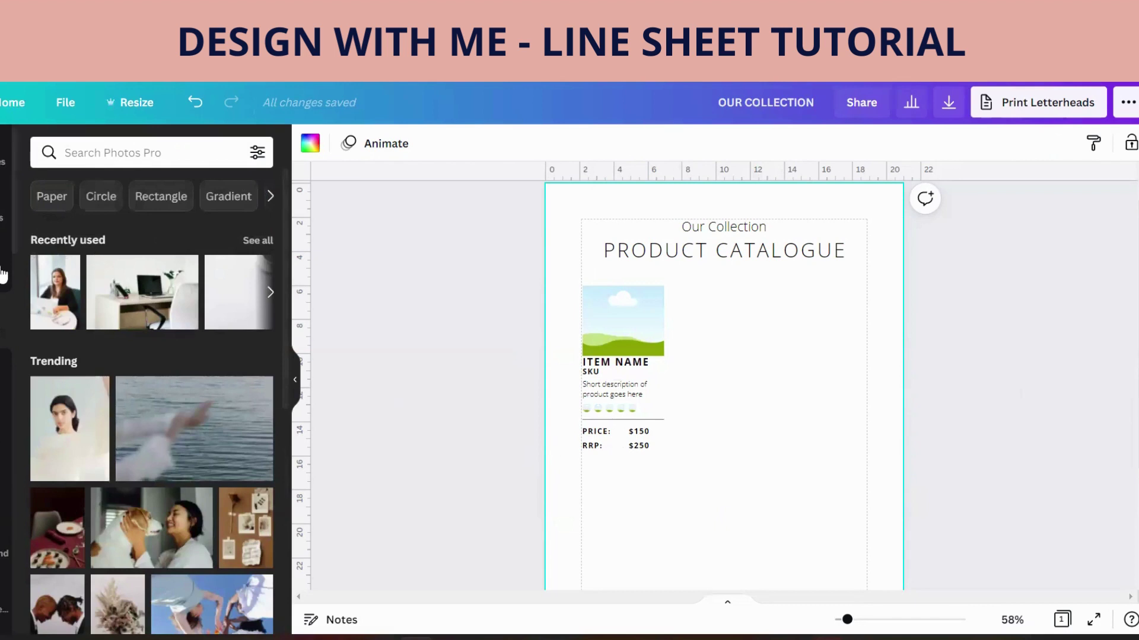
click(105, 150)
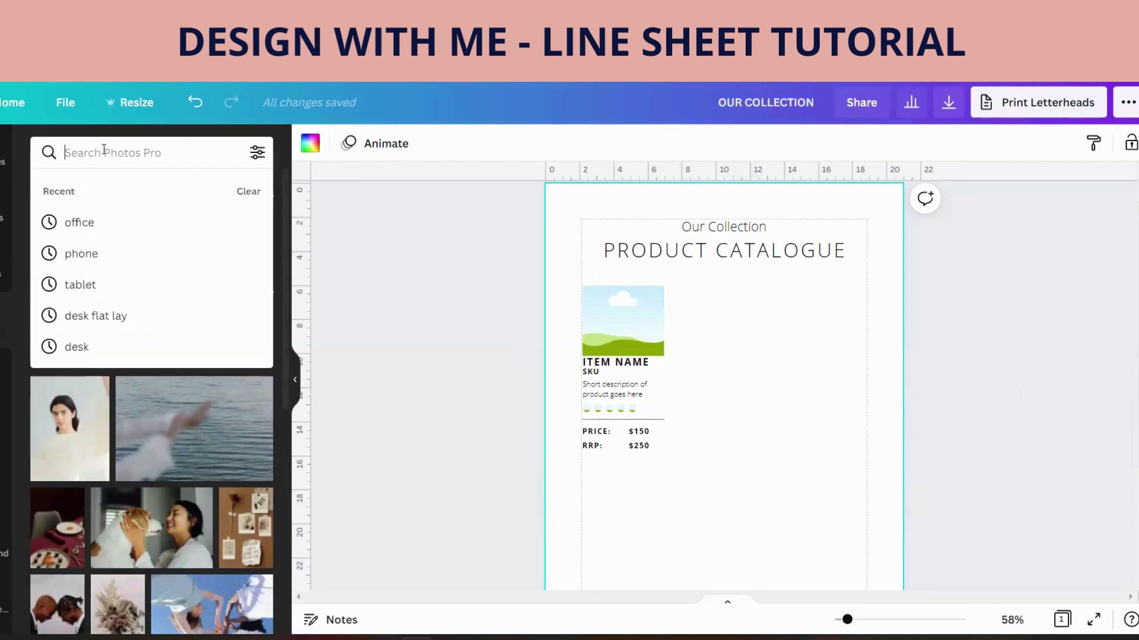
text(FL)
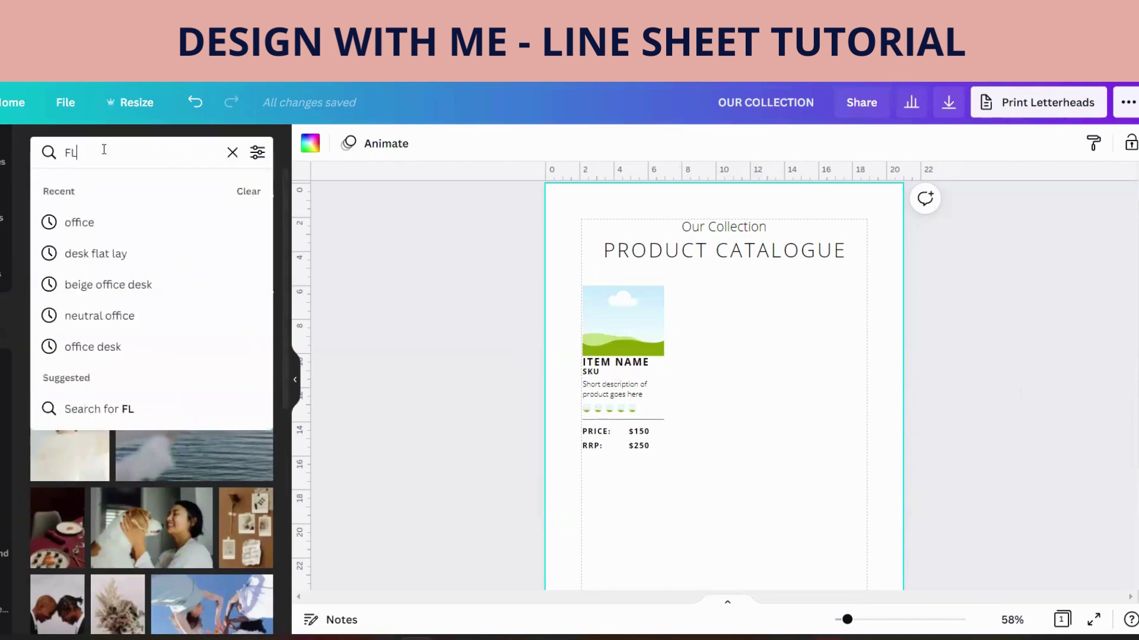
text(AT LAY DESK)
key(Return)
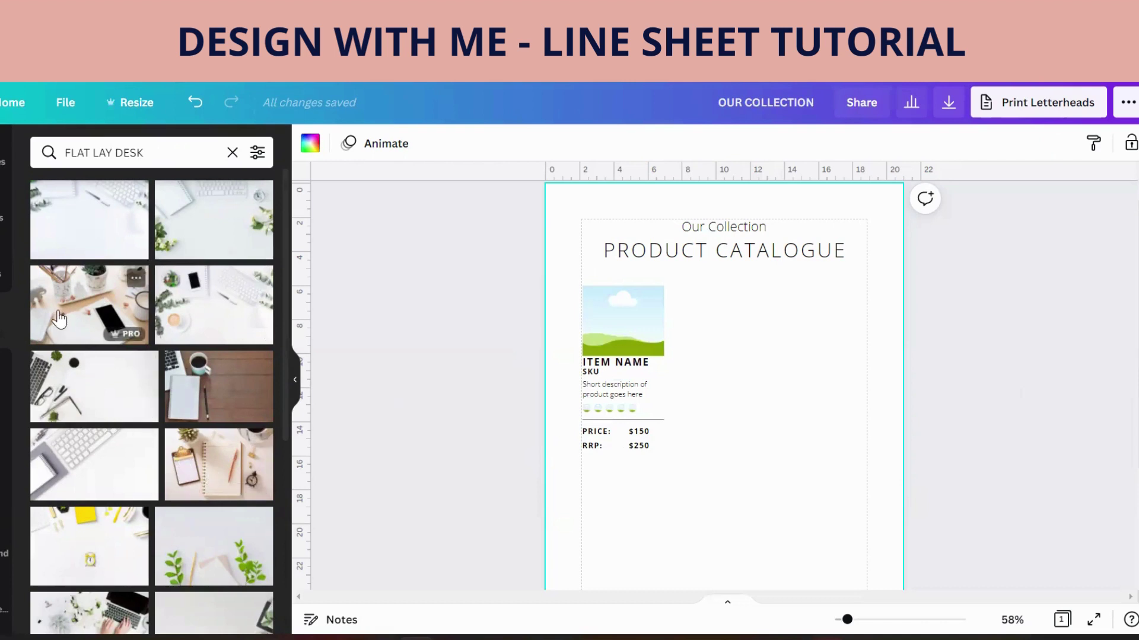
drag(60, 318, 603, 324)
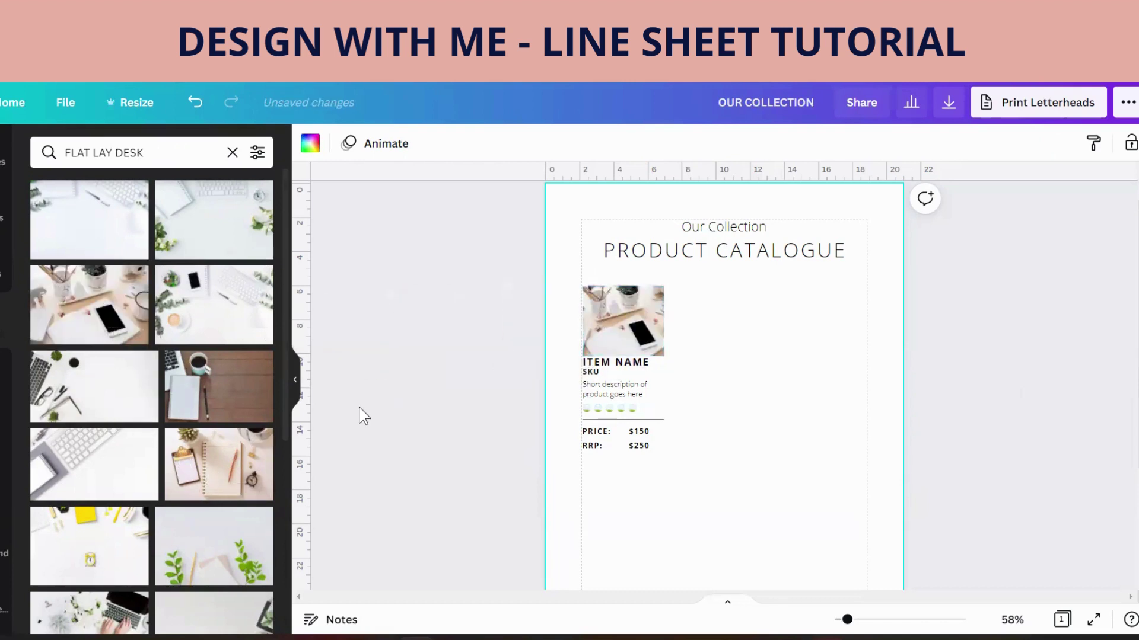
Fill the first circular swatch with the light grey from the product photo's colours
click(584, 407)
click(309, 144)
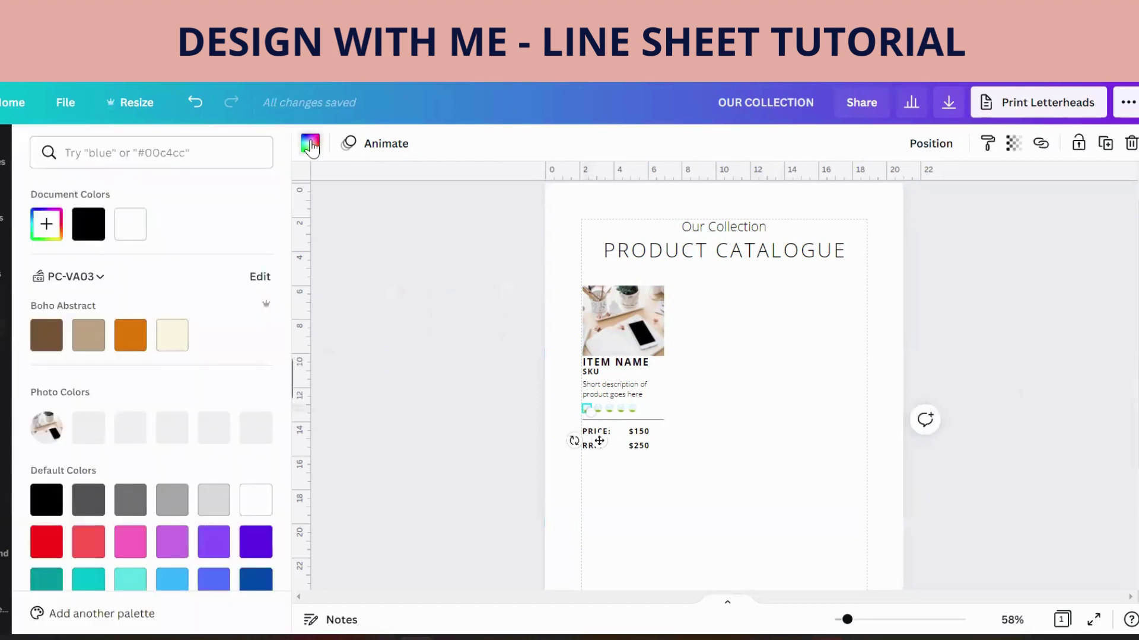
click(89, 428)
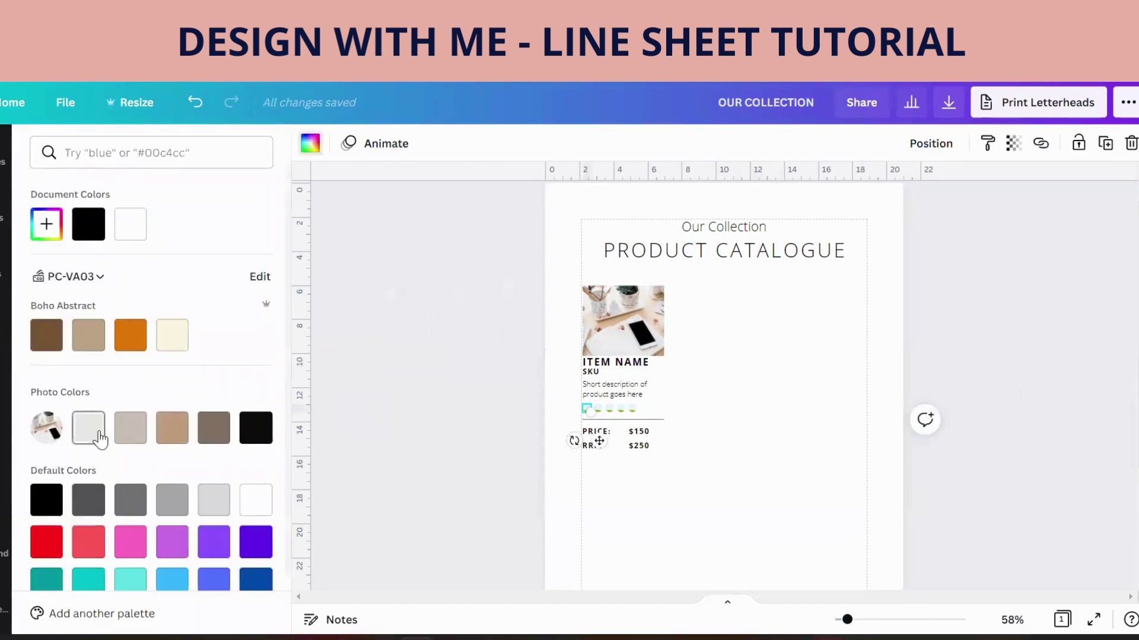
Fill the second and third circular swatches with the light taupe and tan from the product photo's colours
click(614, 418)
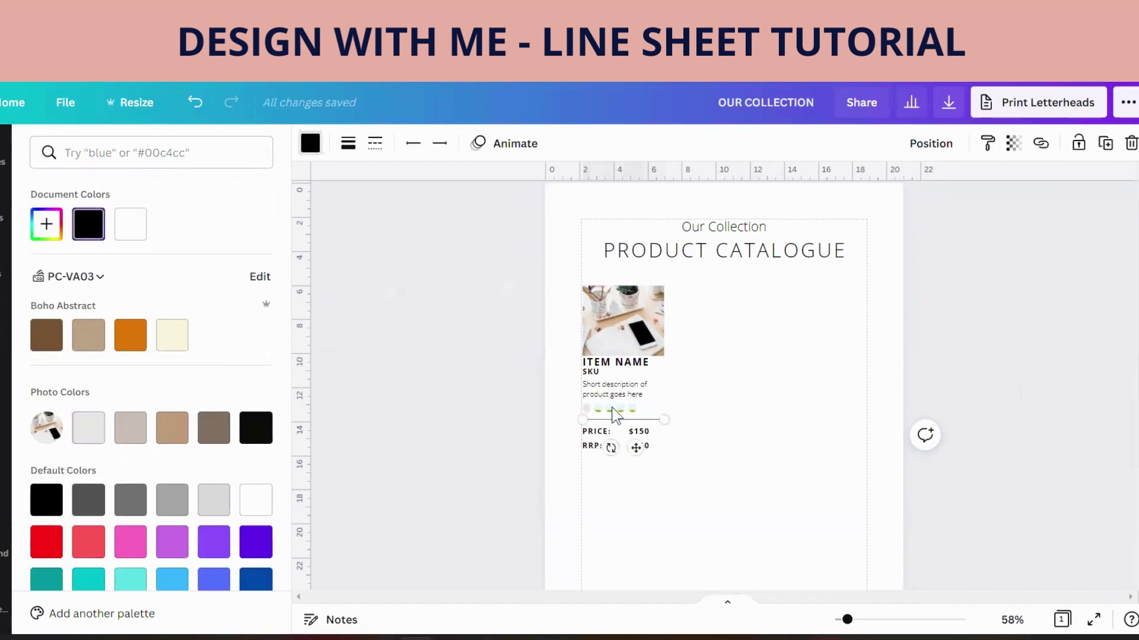
key(Escape)
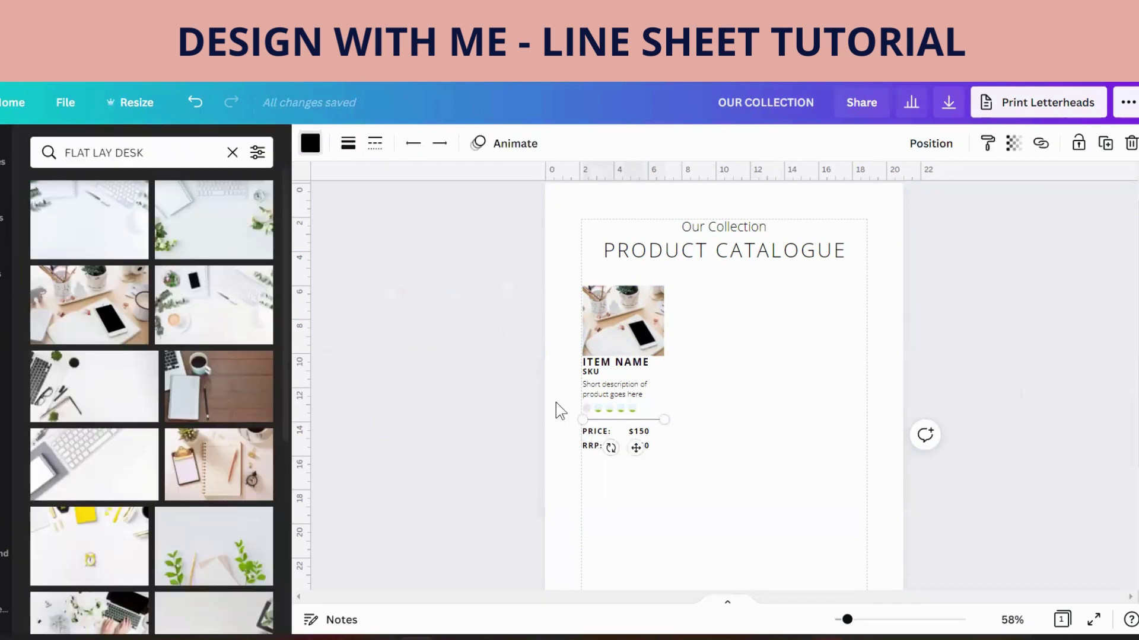
drag(847, 619, 869, 619)
click(424, 441)
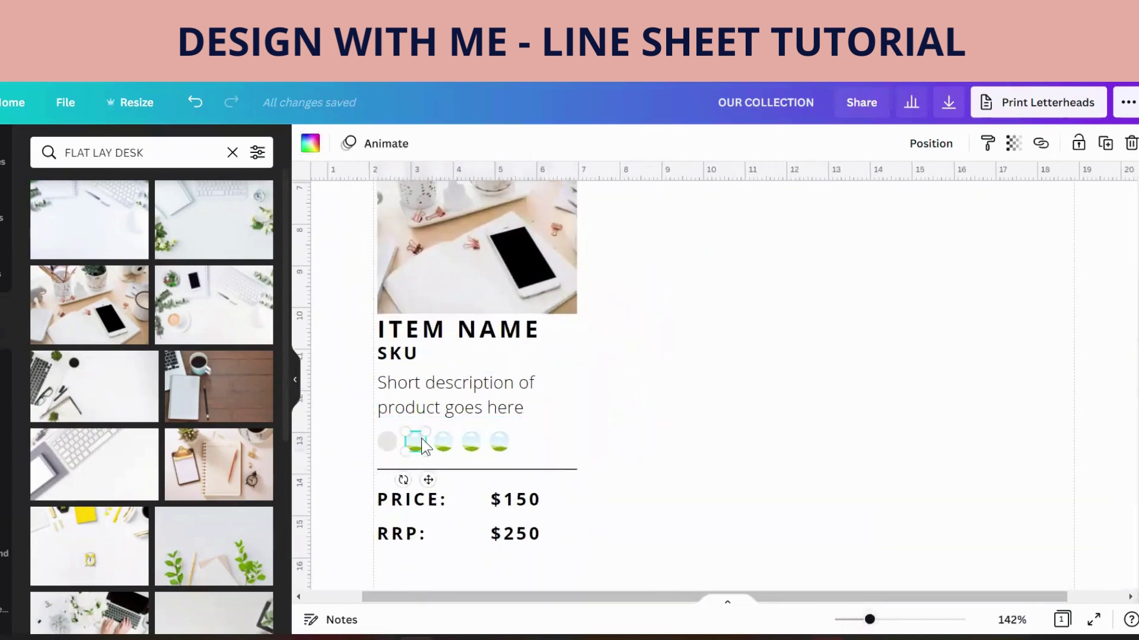
click(308, 145)
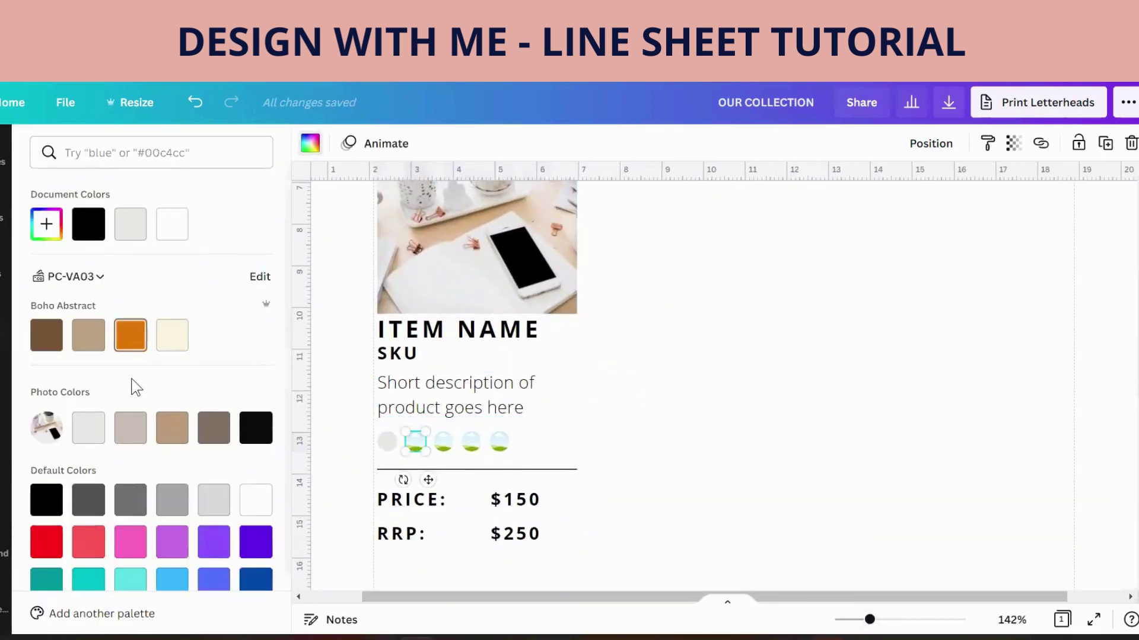
click(131, 427)
click(443, 443)
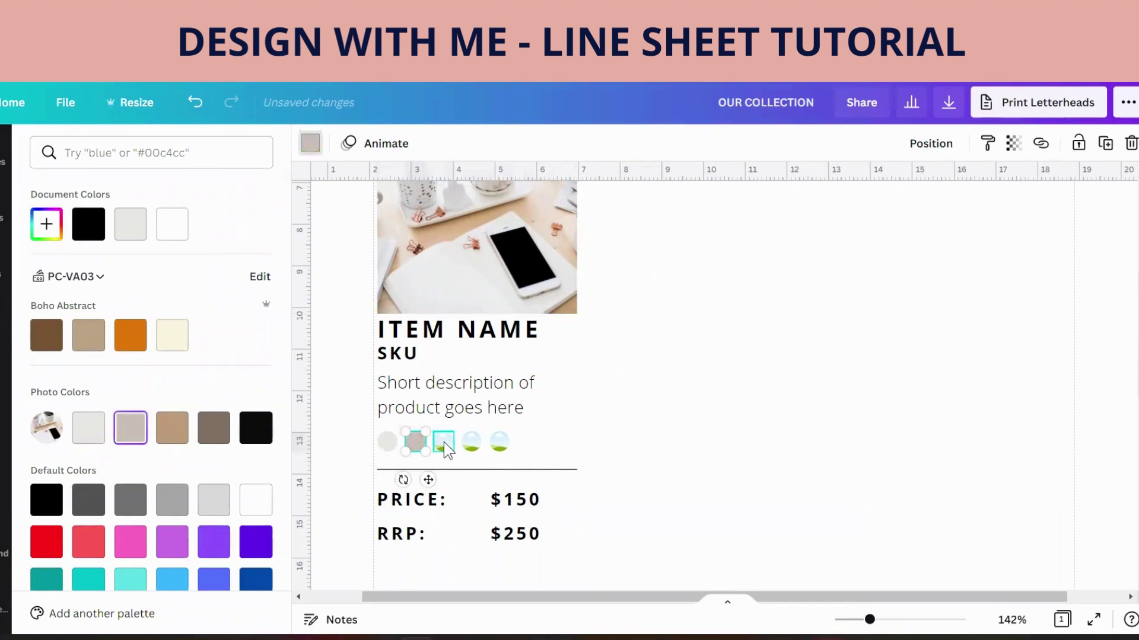
click(178, 435)
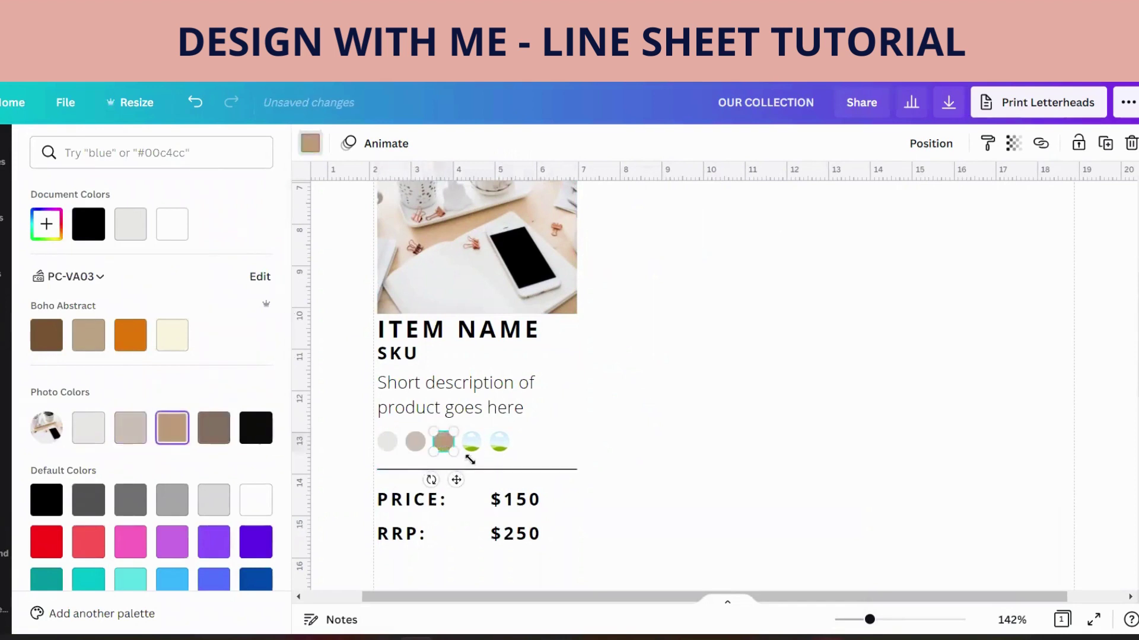
Fill the fourth and fifth circular swatches with the dark taupe and black from the product photo's colours
click(472, 442)
click(215, 430)
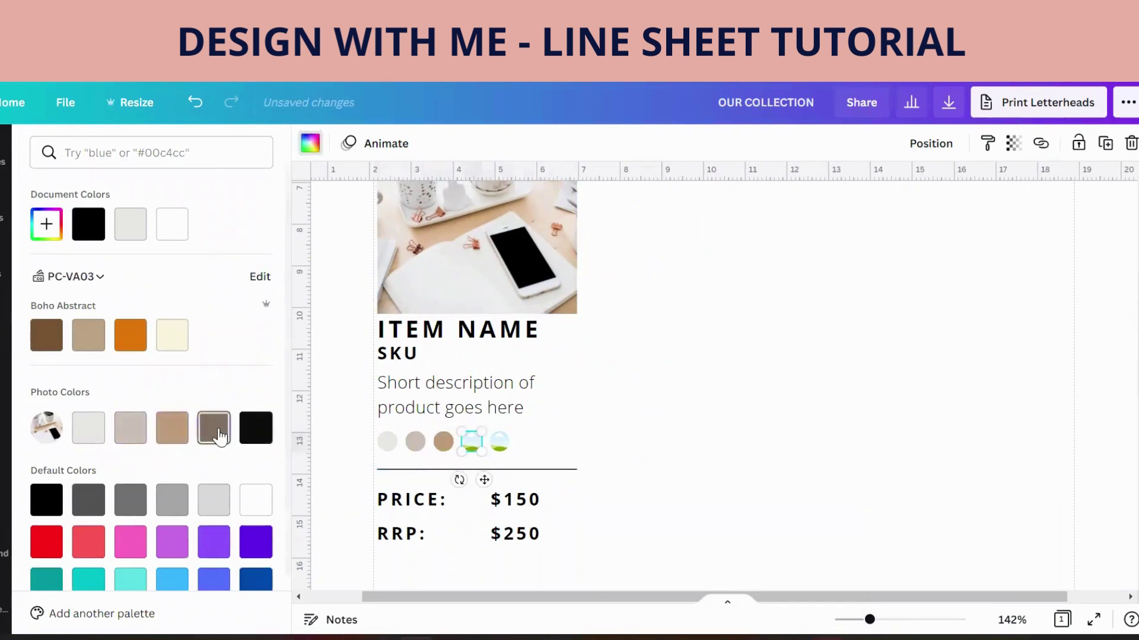
click(500, 446)
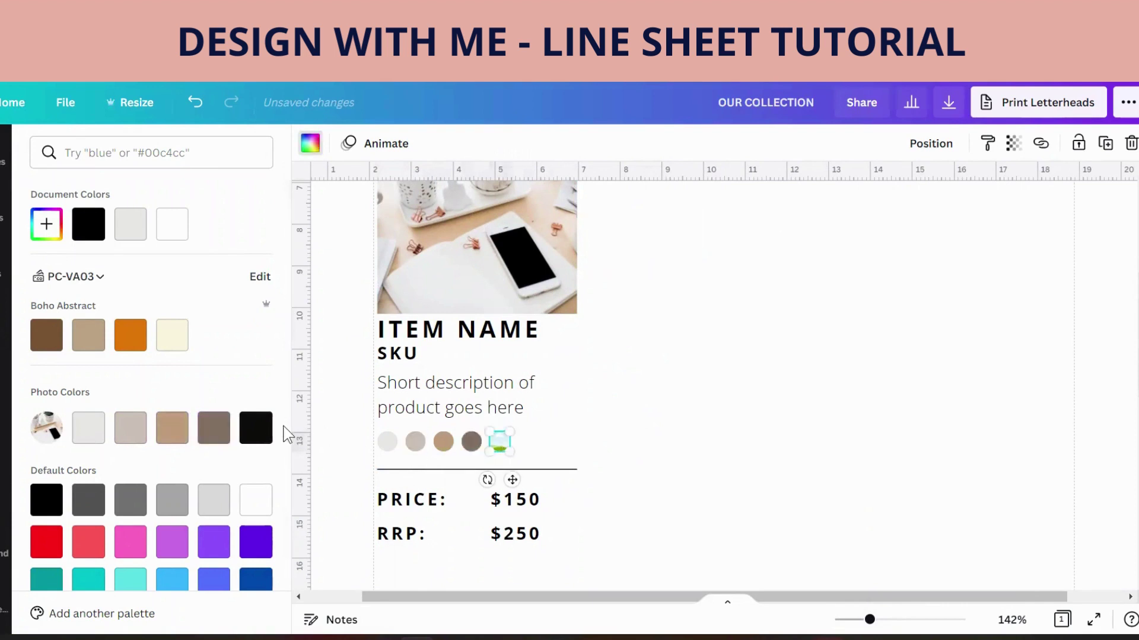
click(261, 429)
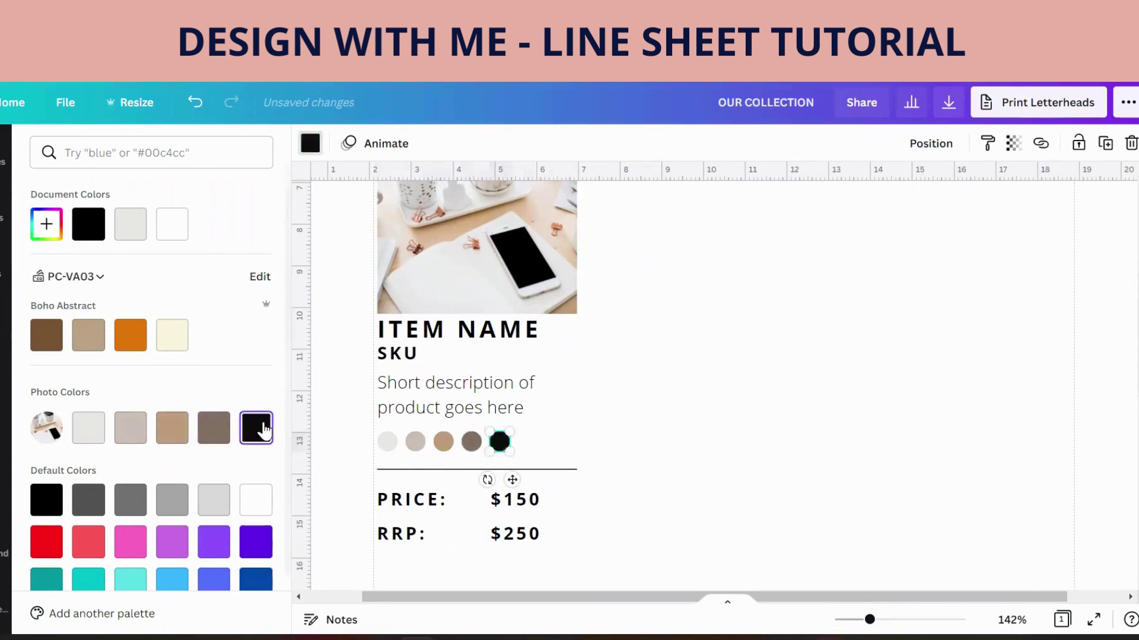
click(965, 479)
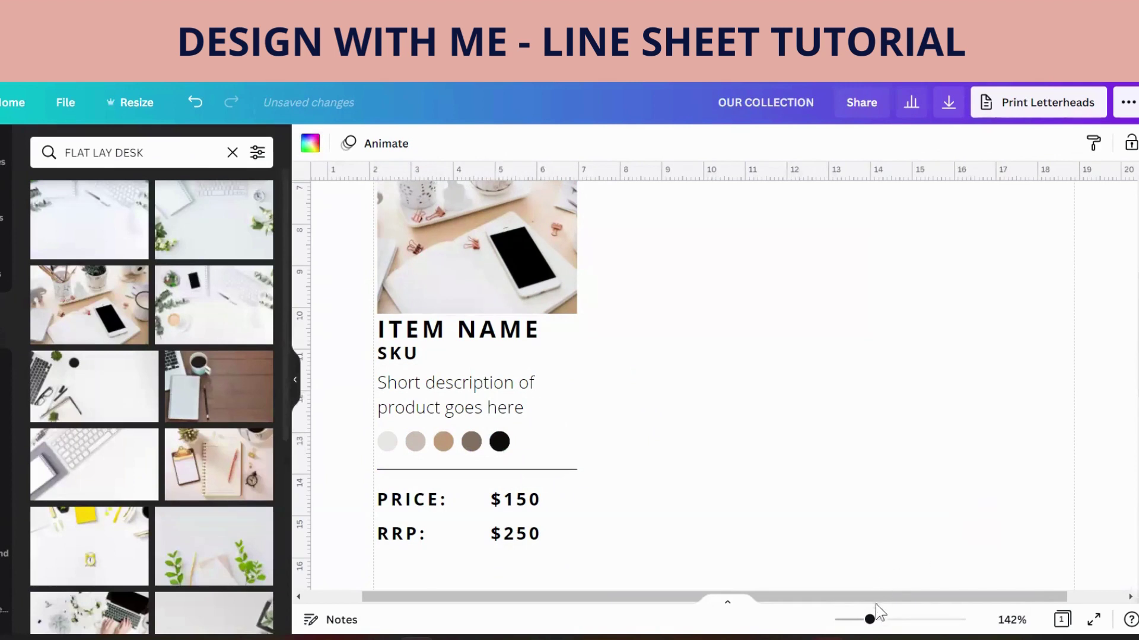
drag(871, 620, 846, 620)
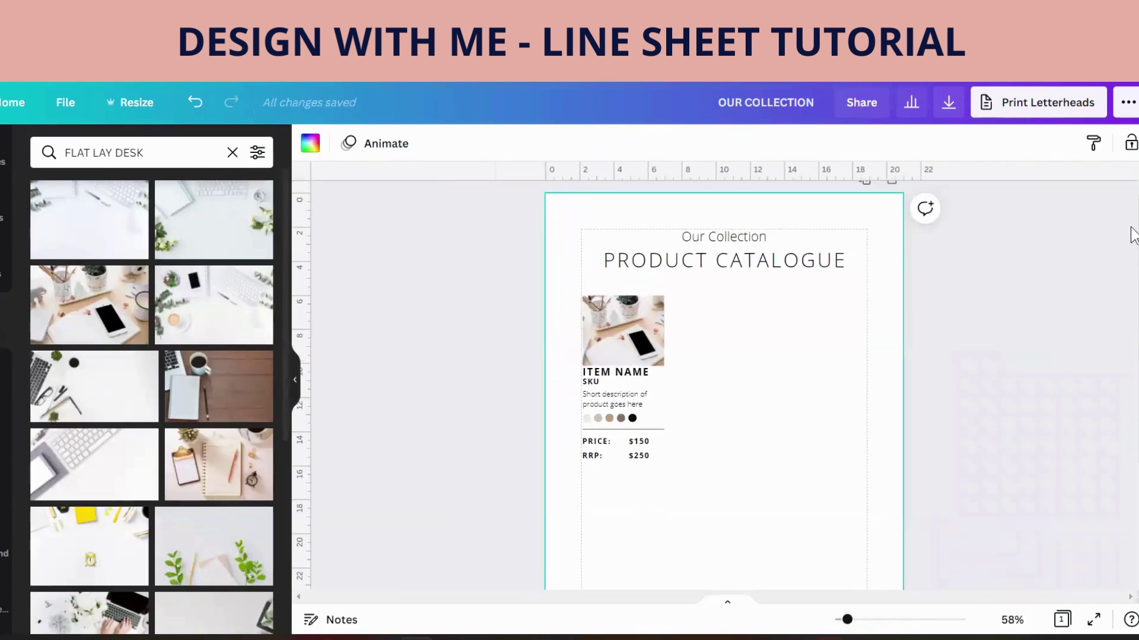
scroll(1133, 252, down, 1)
click(1132, 252)
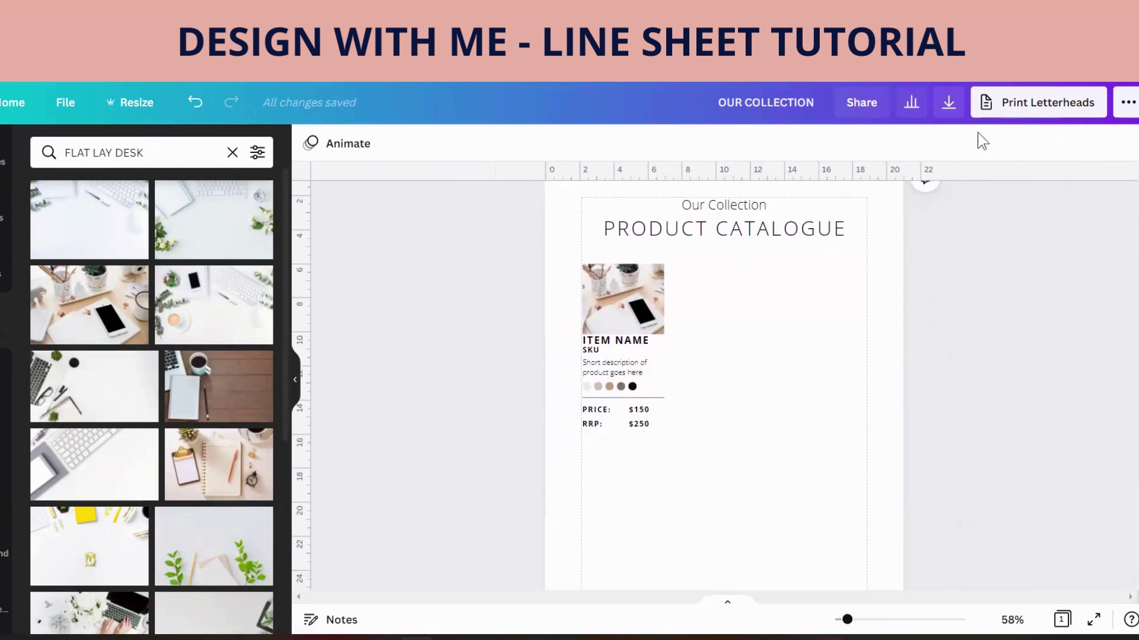
drag(541, 255, 730, 494)
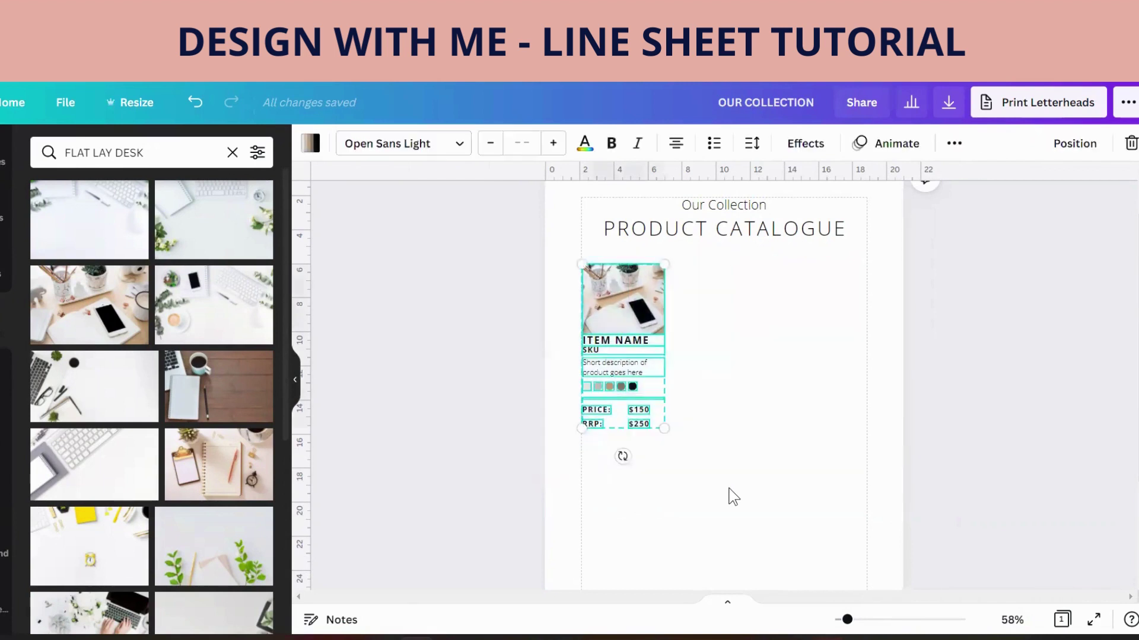
click(951, 144)
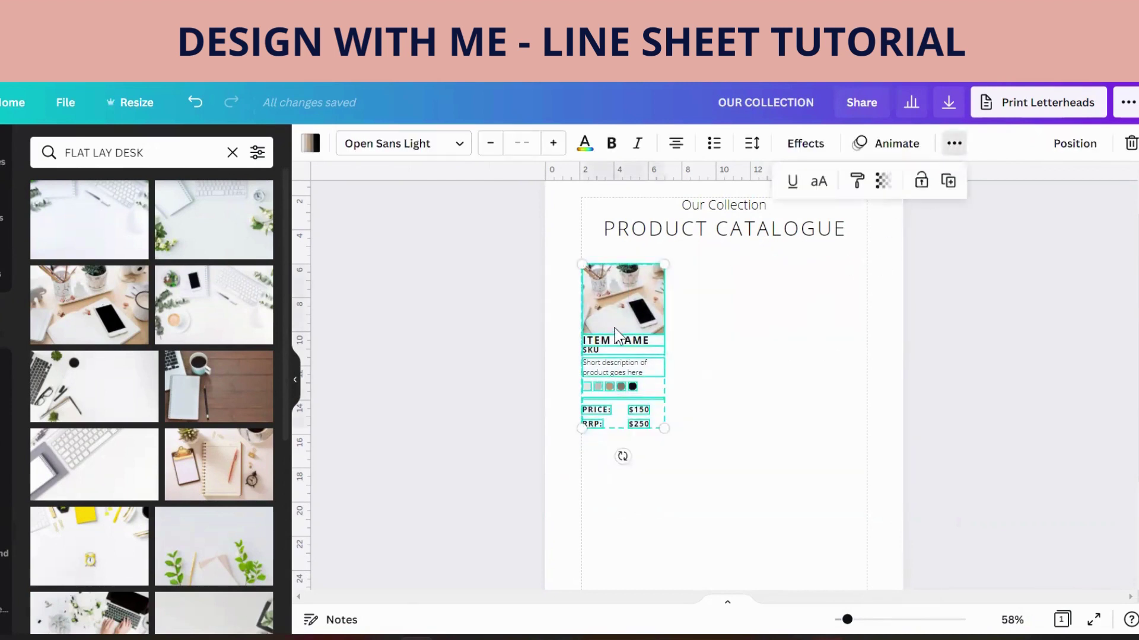
click(741, 342)
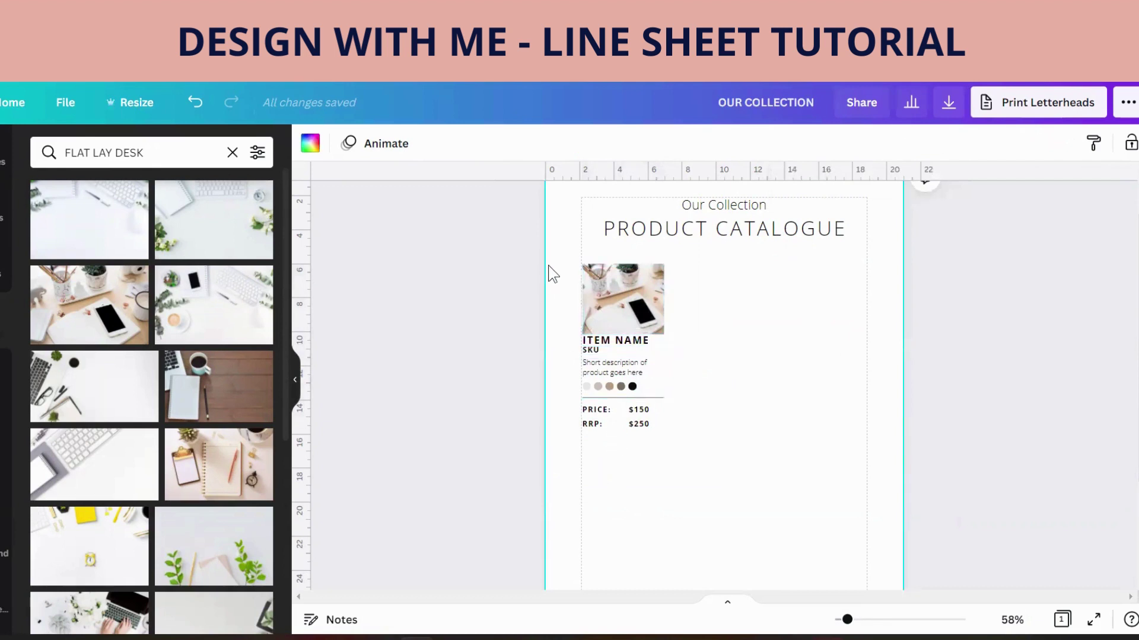
Duplicate the entire product block and place the copy beside it in the middle column, aligned with the original's top edge
drag(551, 262, 694, 451)
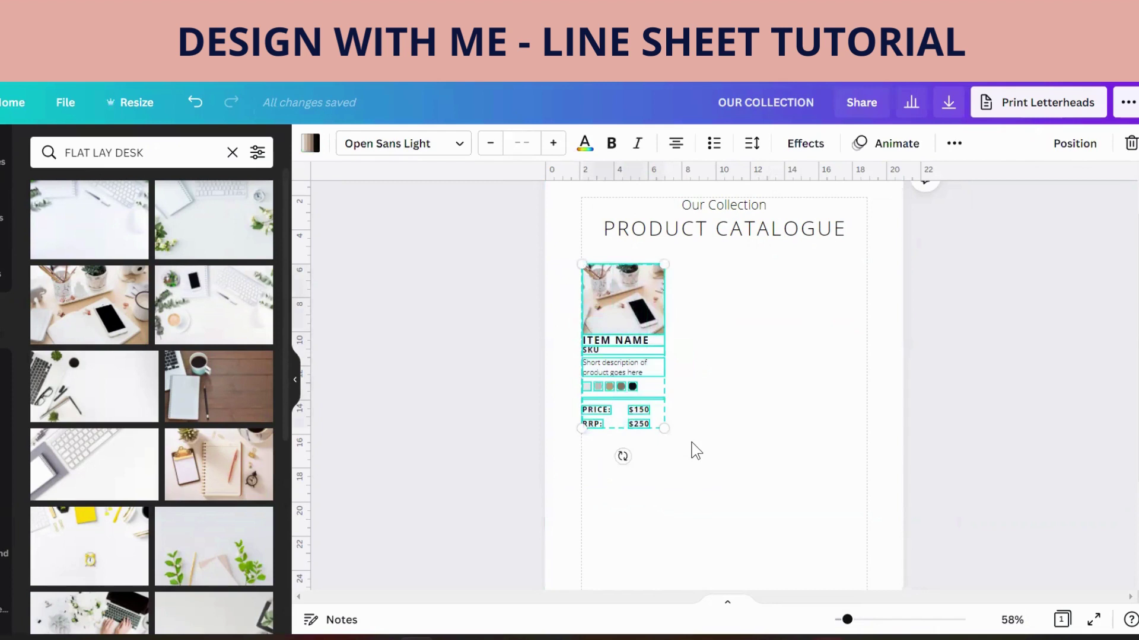
click(949, 153)
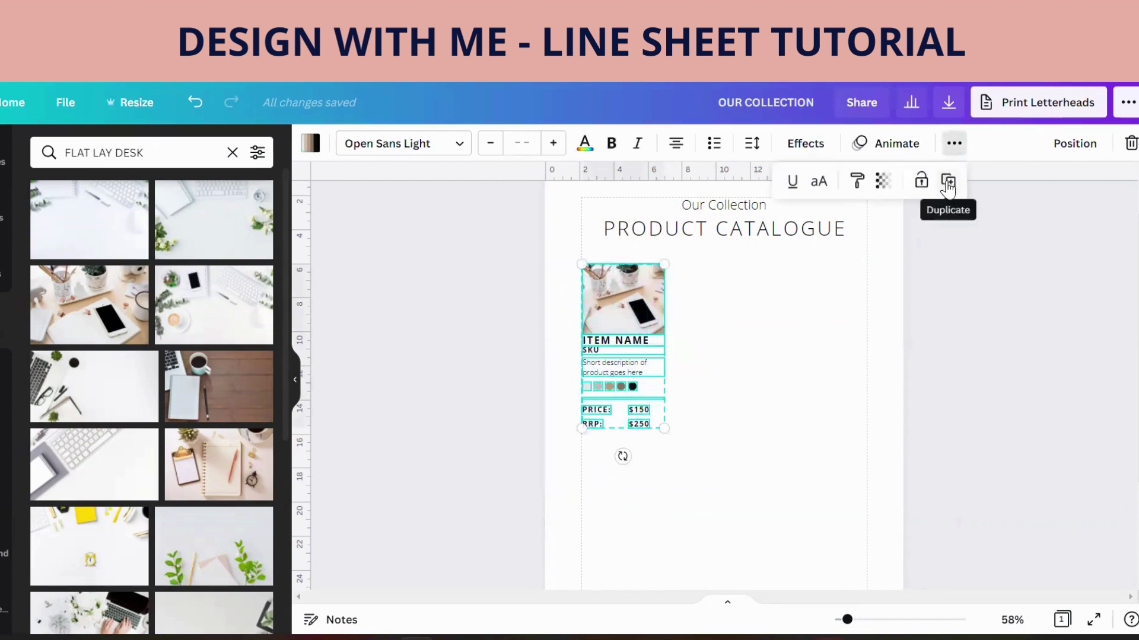
click(947, 182)
mouse_move(658, 305)
mouse_down()
mouse_move(714, 308)
mouse_move(770, 279)
mouse_move(749, 283)
mouse_up()
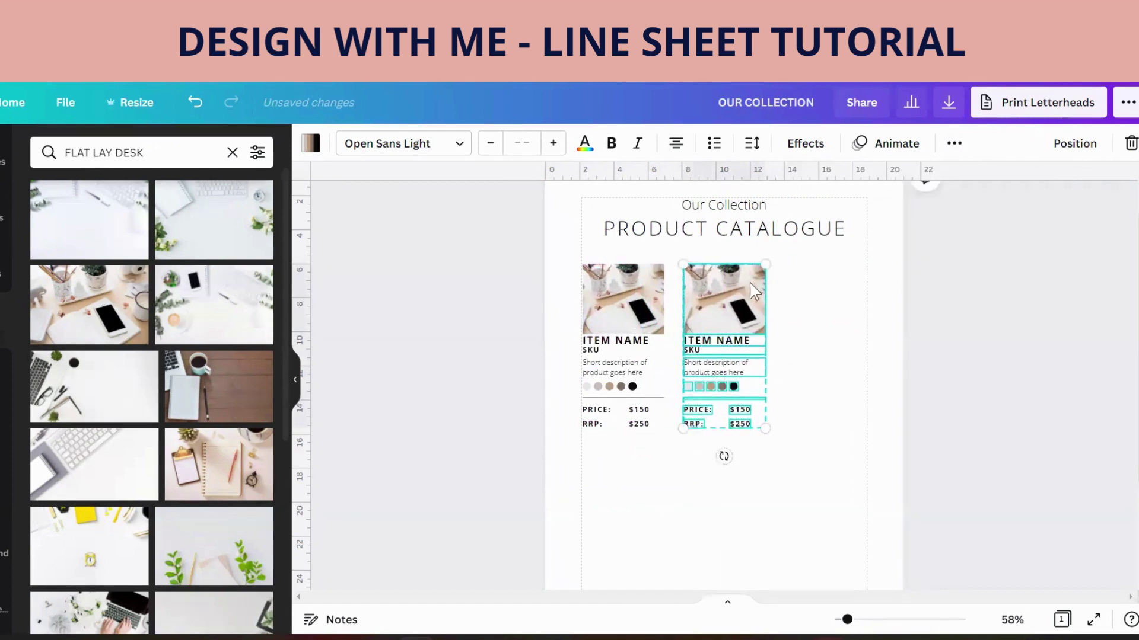
Duplicate the middle product block to fill the third column up to the page's right margin
click(954, 144)
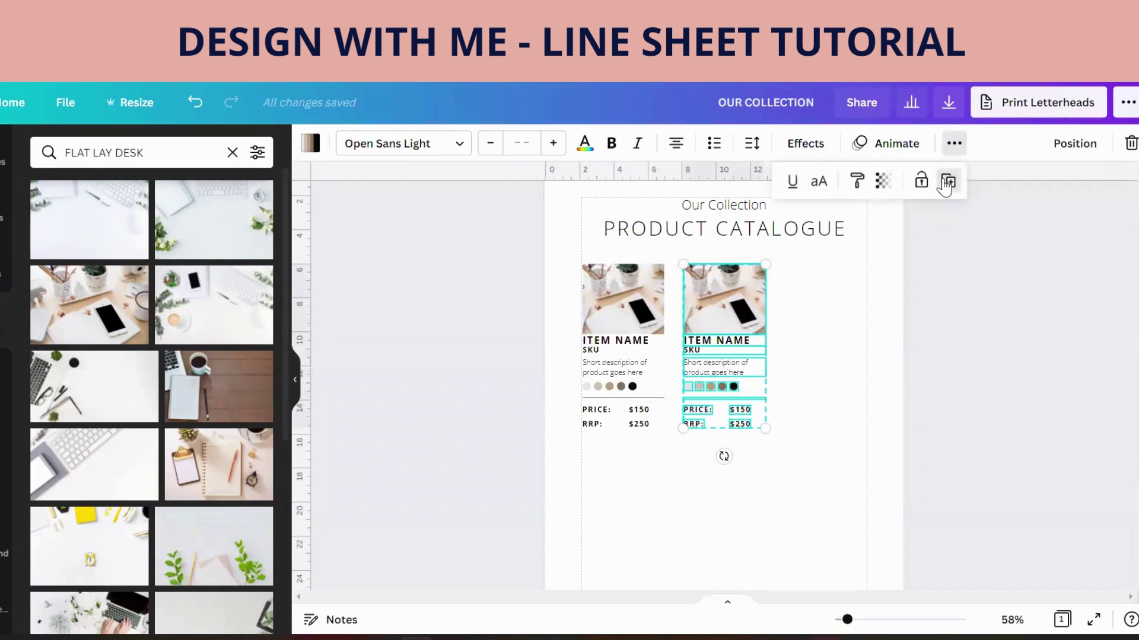
click(947, 181)
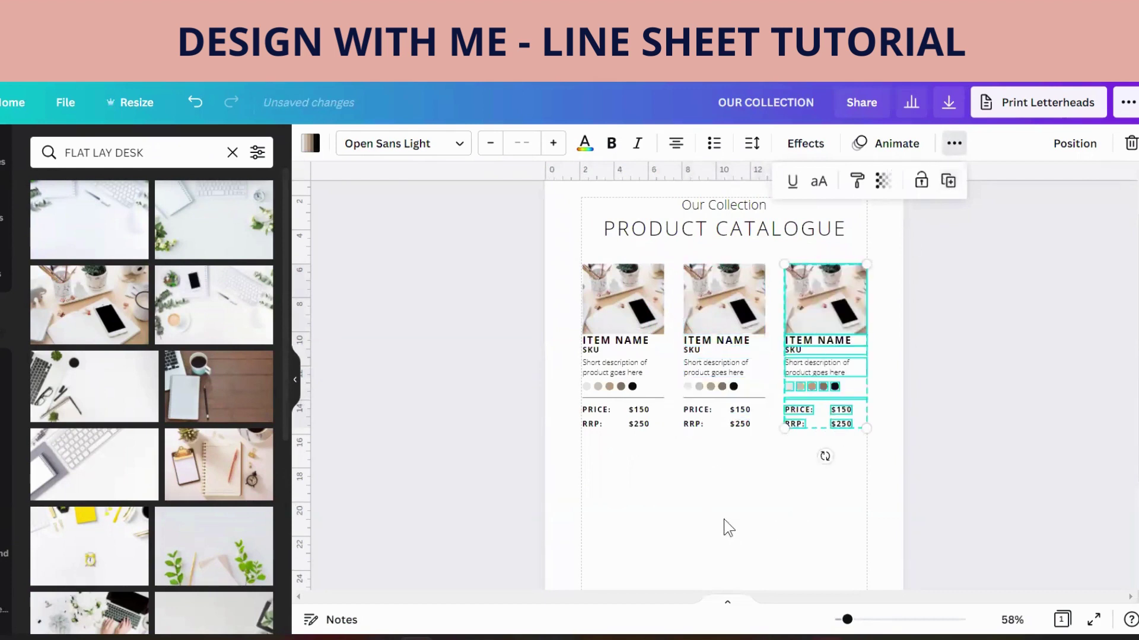
click(681, 520)
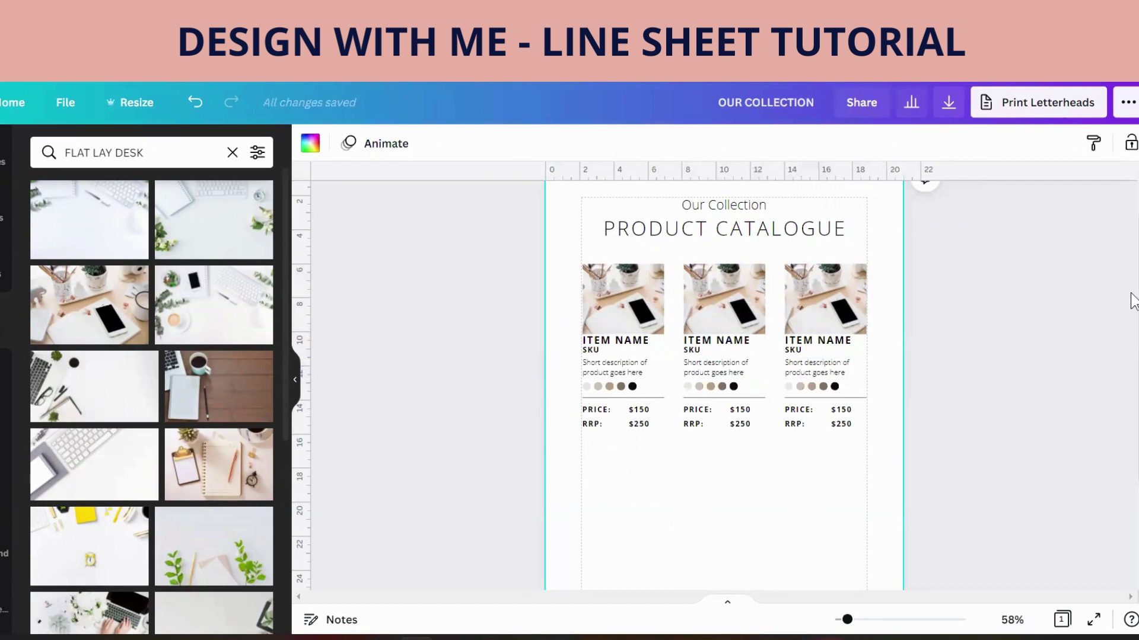
Duplicate the row of three product blocks and place the copy directly beneath it as a second row
scroll(1133, 299, down, 4)
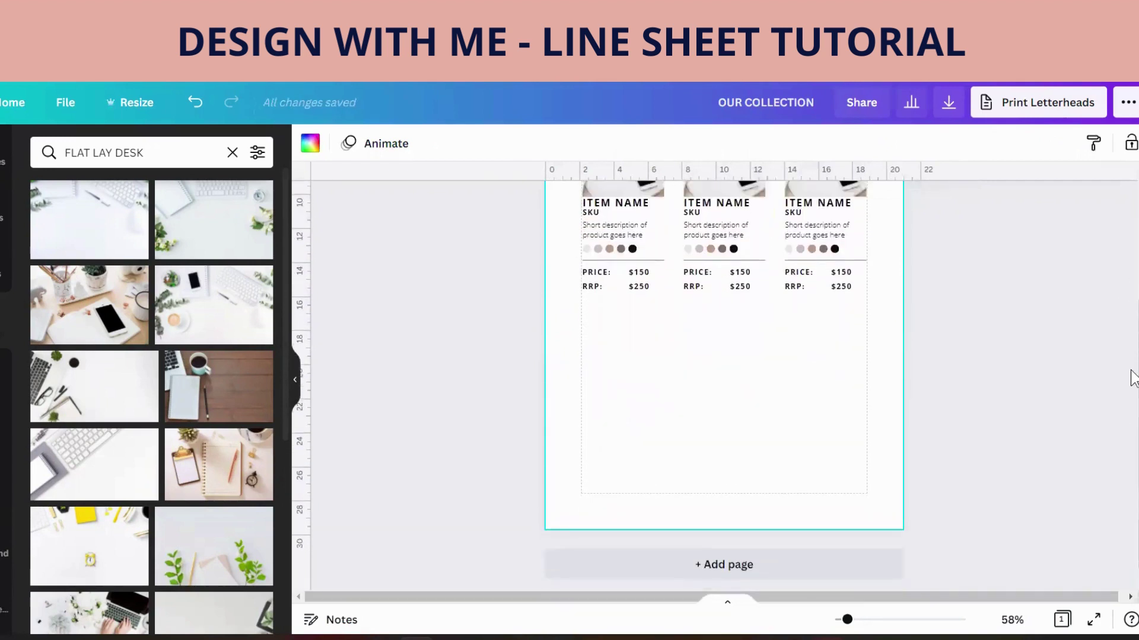
scroll(1130, 332, up, 5)
click(523, 226)
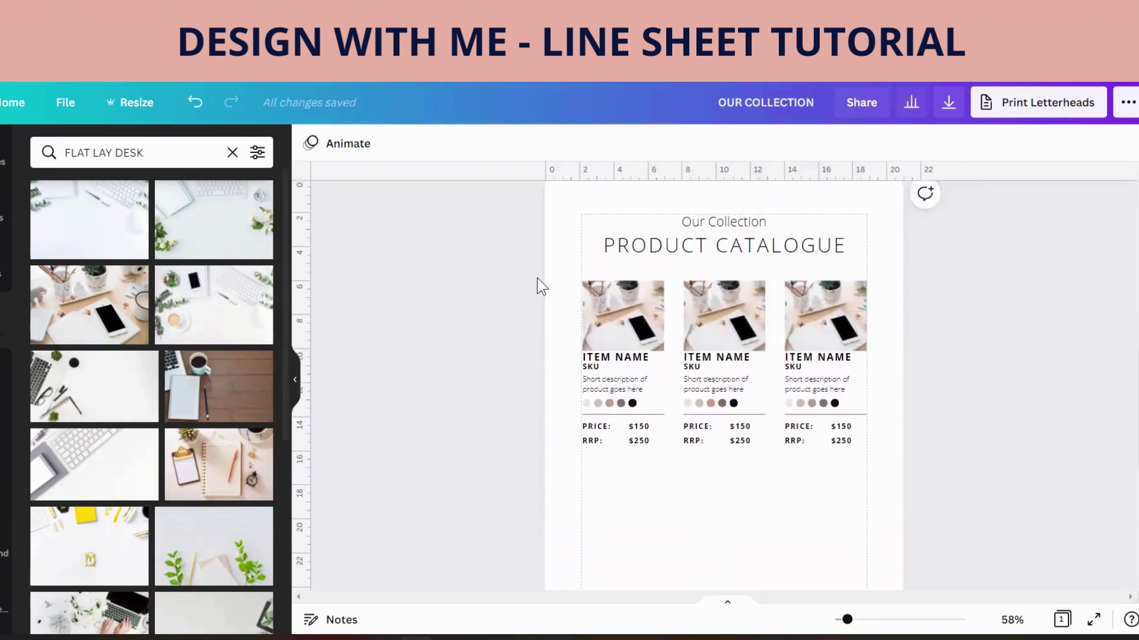
drag(538, 279, 1008, 478)
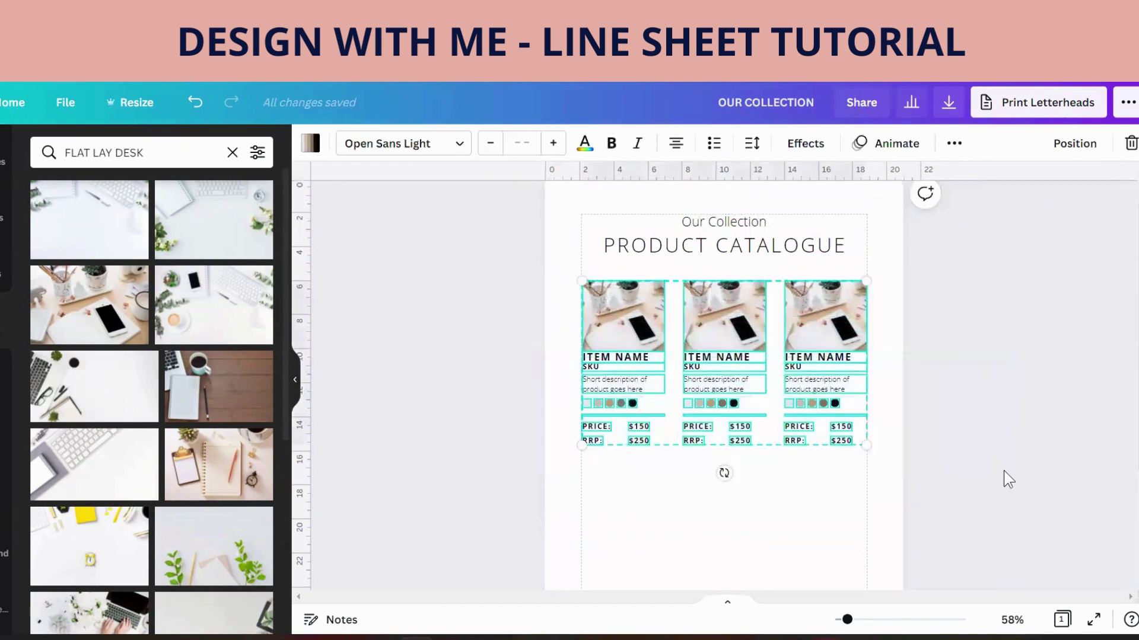
click(953, 143)
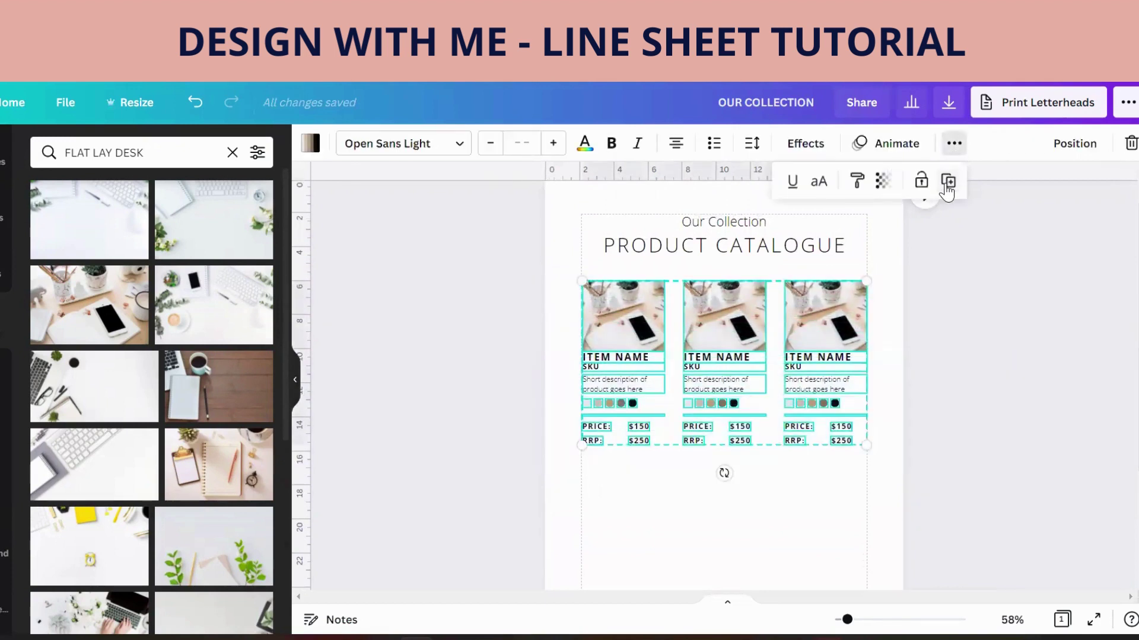
click(947, 181)
drag(829, 330, 817, 512)
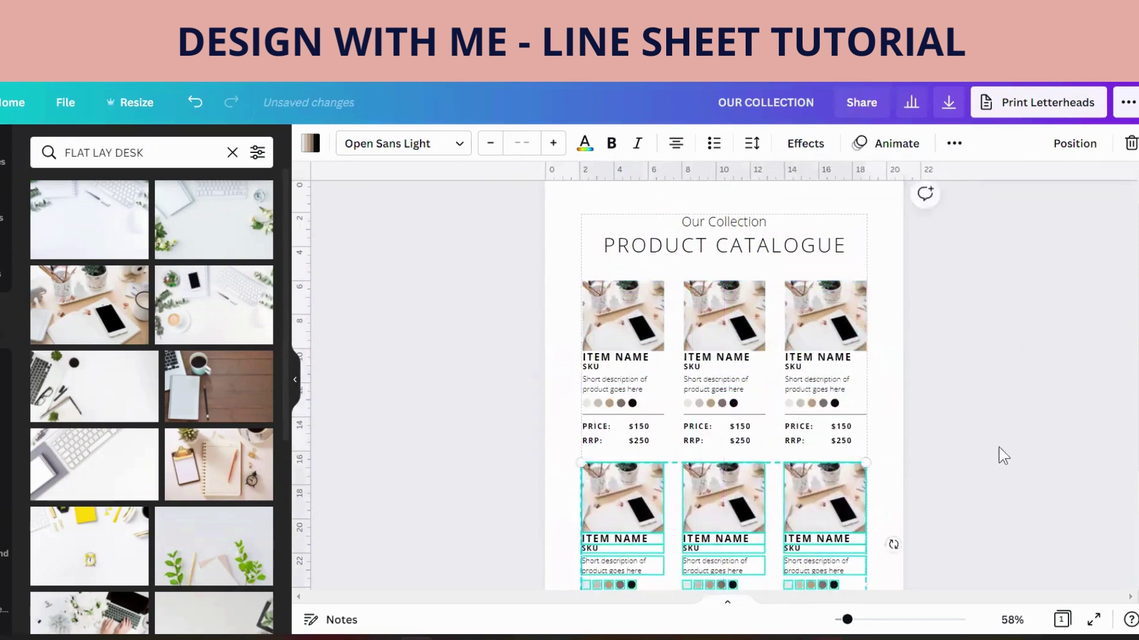
scroll(1133, 372, down, 3)
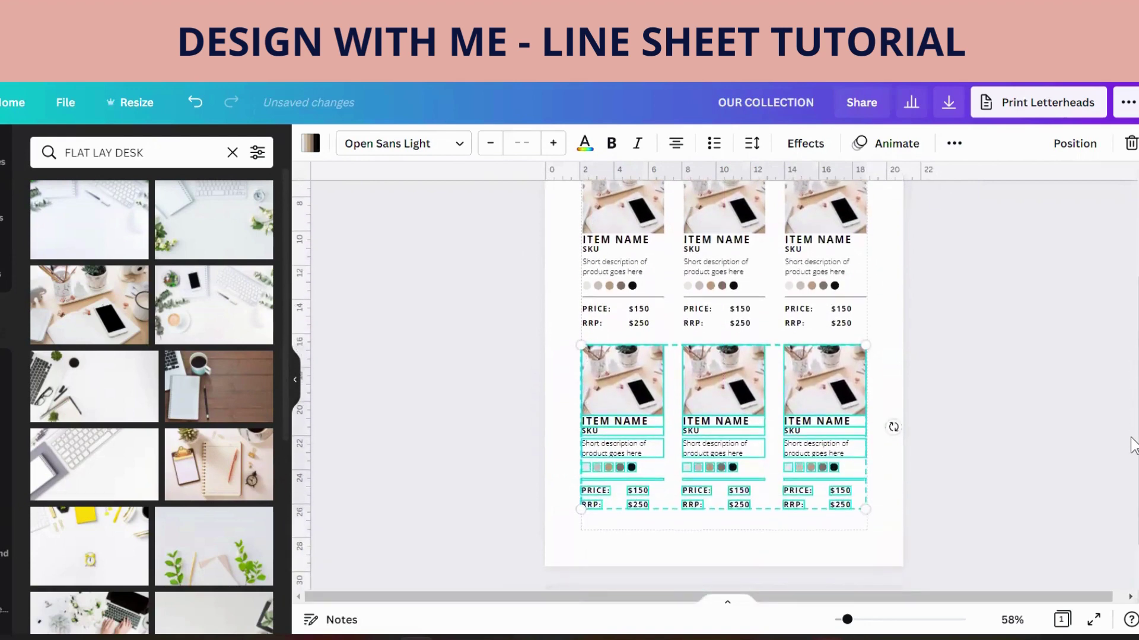
scroll(1133, 415, up, 1)
click(1133, 419)
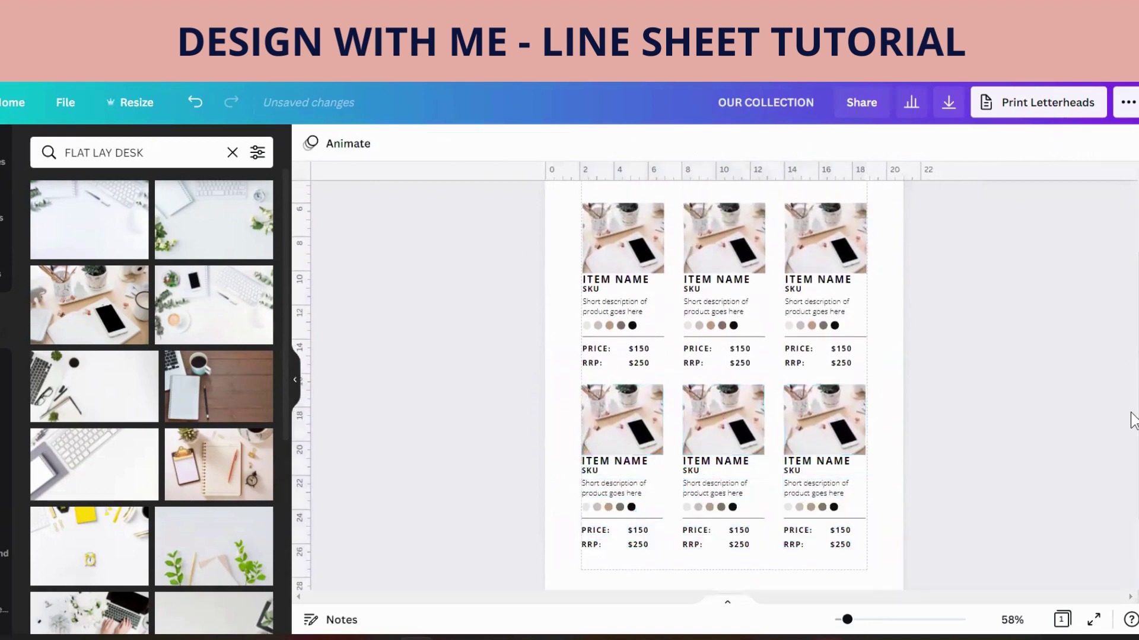
Shift the second row of product blocks slightly down within the page margins to widen the gap between the rows
drag(847, 620, 840, 619)
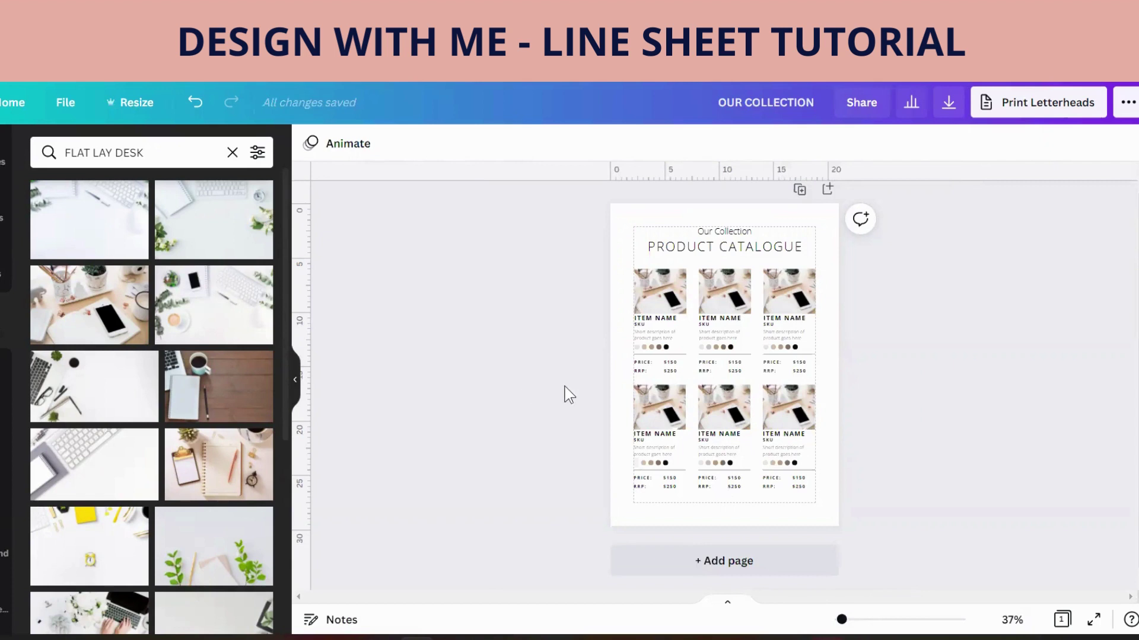
drag(564, 386, 849, 504)
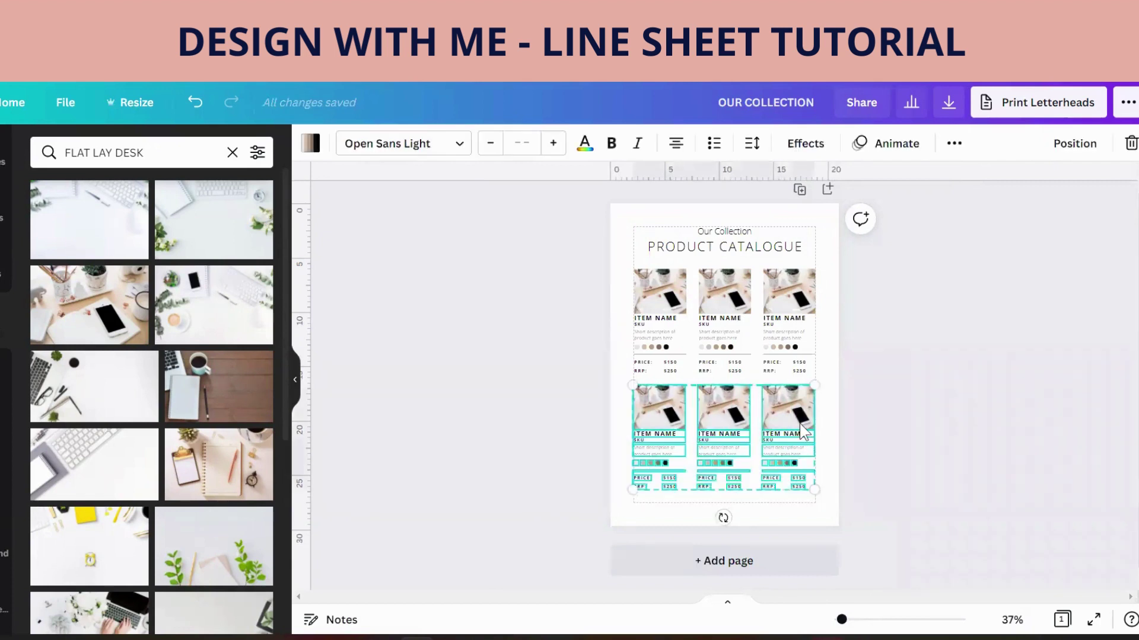
drag(795, 415, 795, 420)
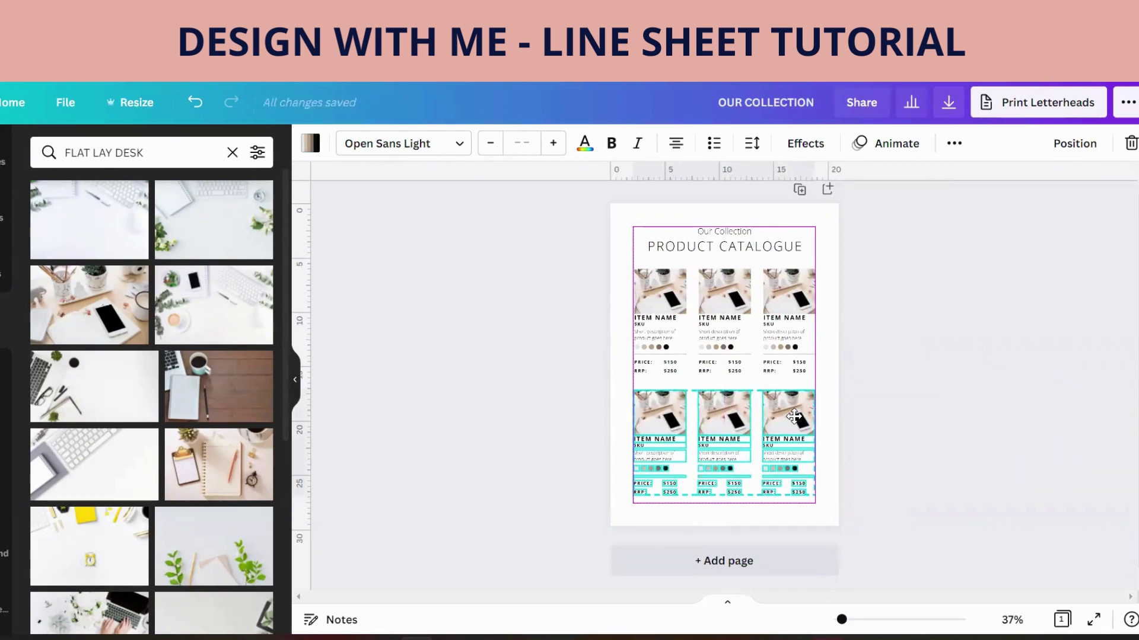
drag(794, 417, 794, 418)
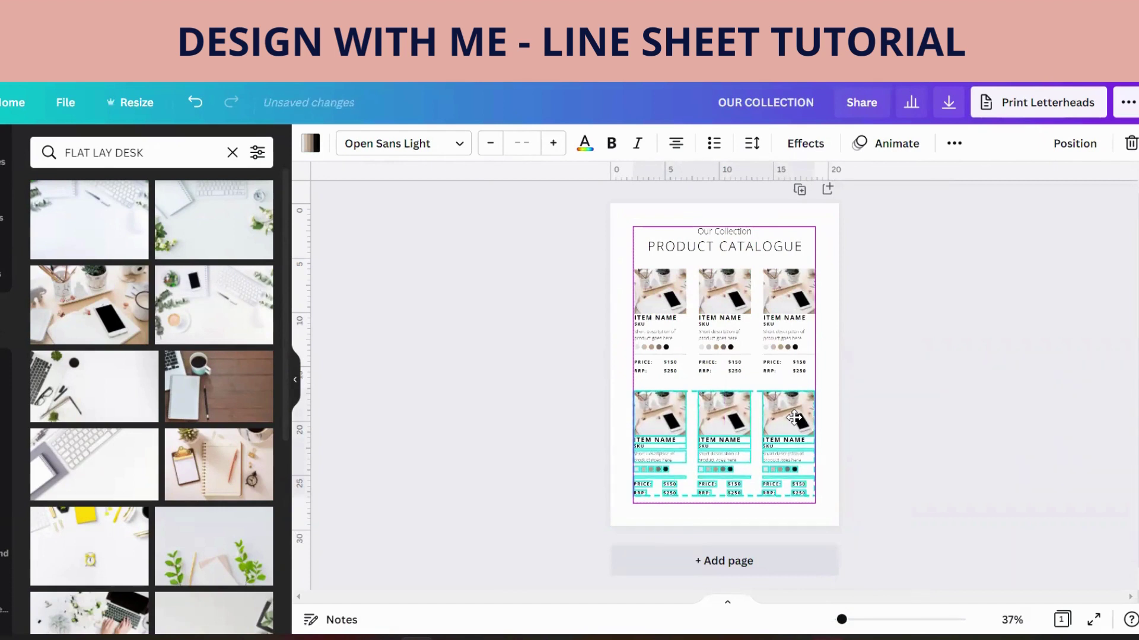
click(503, 426)
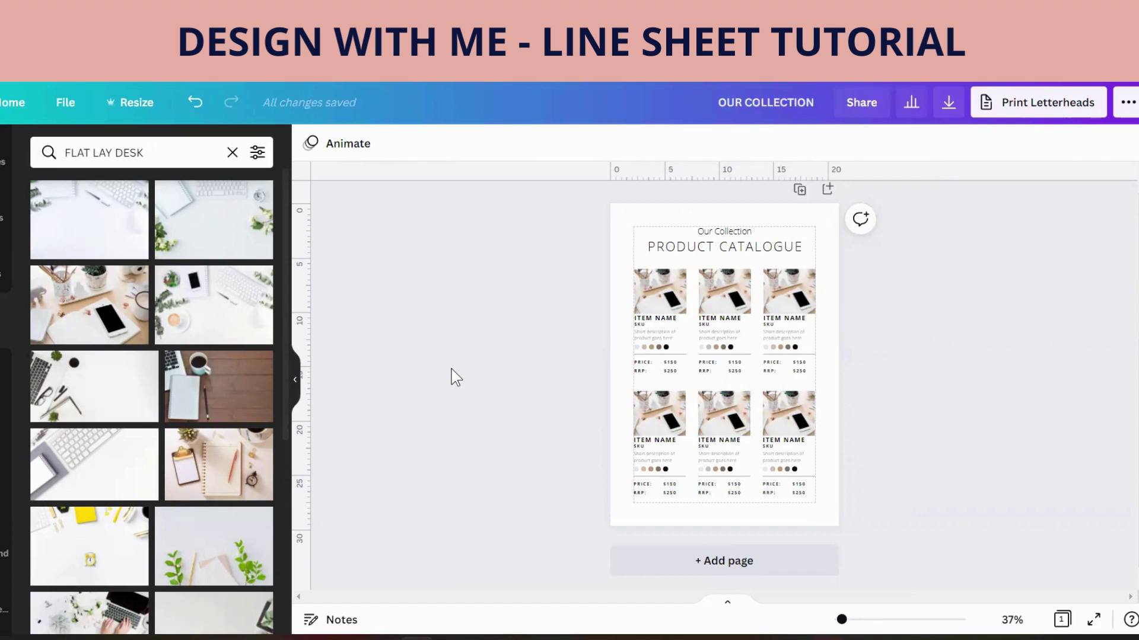
Add a horizontal black line to the page and set its line weight to 1
key(l)
click(349, 143)
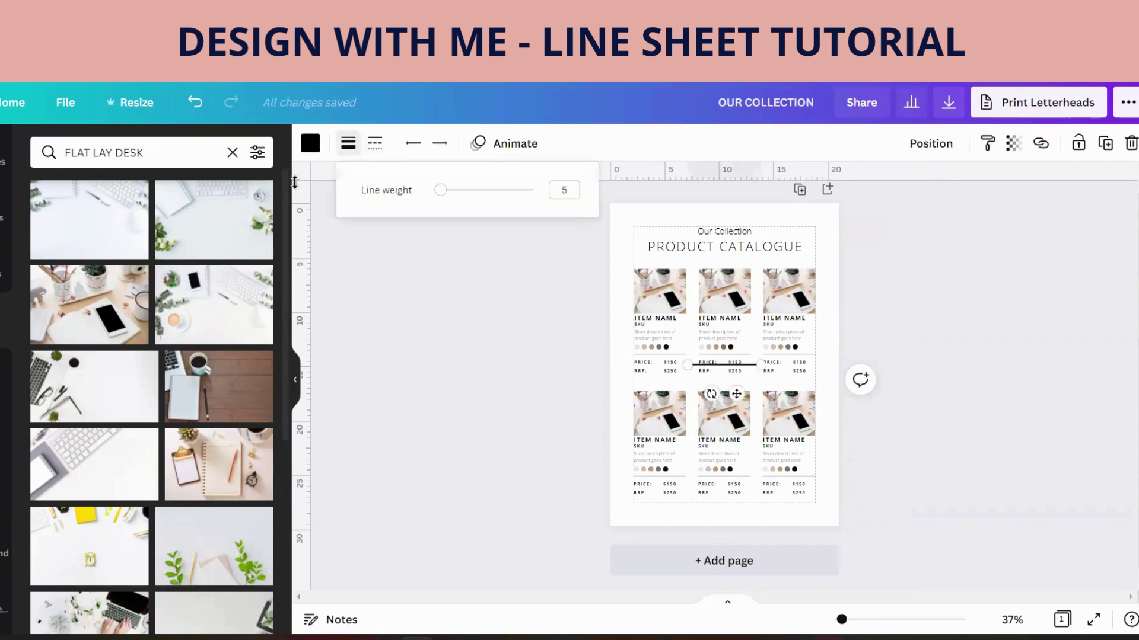
drag(438, 193, 413, 188)
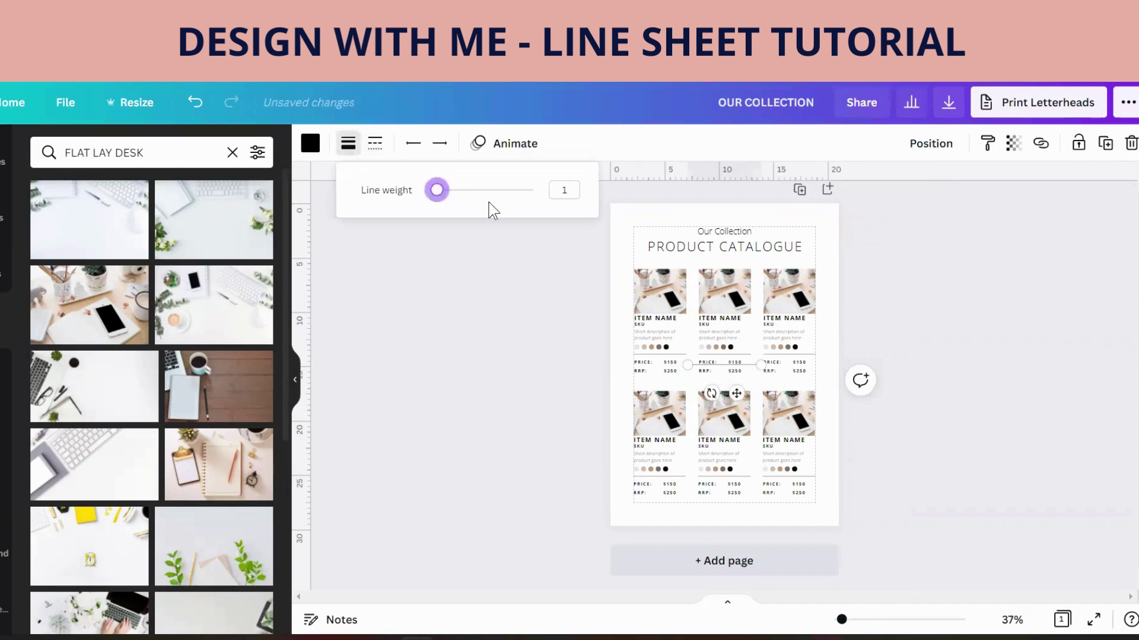
Stretch the black line to span both page margins and place it between the two product rows
drag(688, 364, 633, 364)
drag(758, 364, 815, 362)
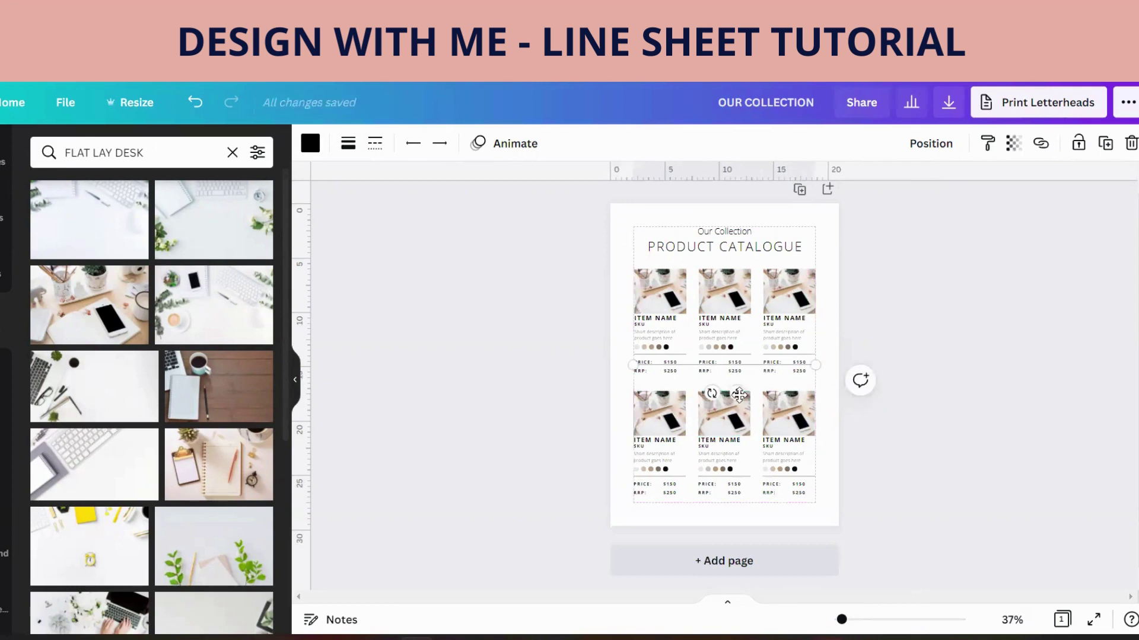
drag(738, 394, 738, 408)
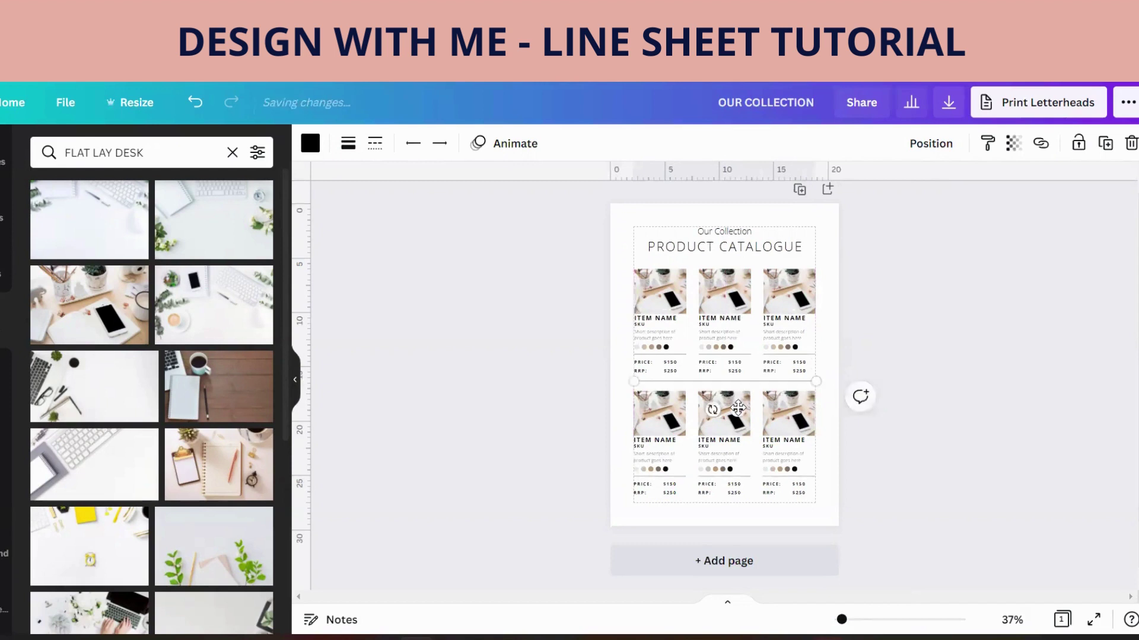
click(1001, 260)
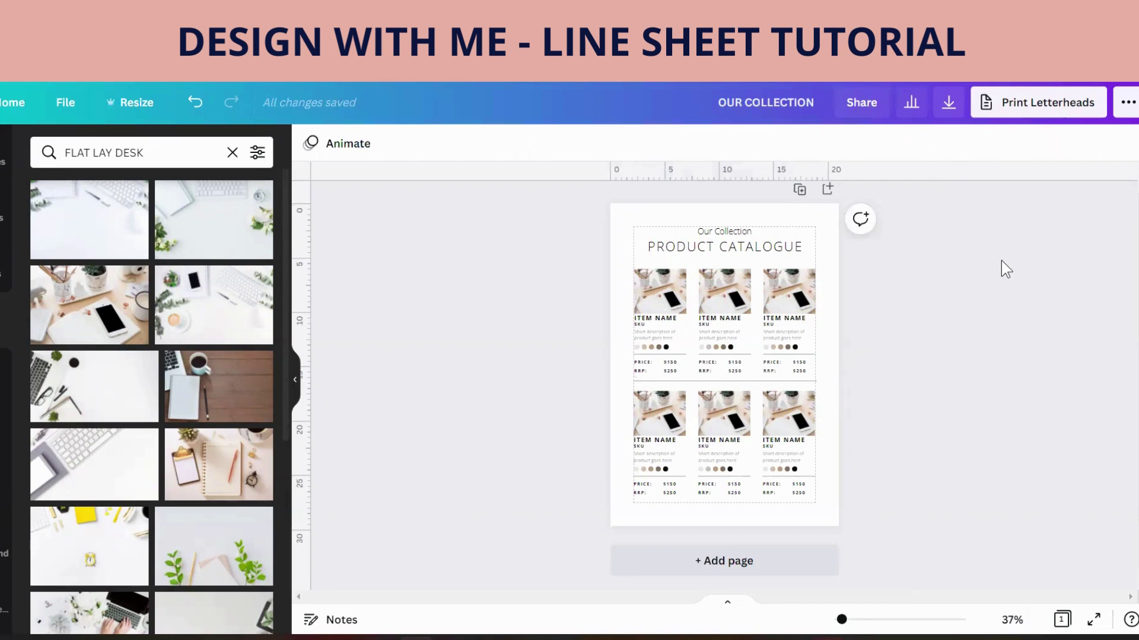
Duplicate the divider line and place the copy along the bottom page margin beneath the second product row
click(802, 383)
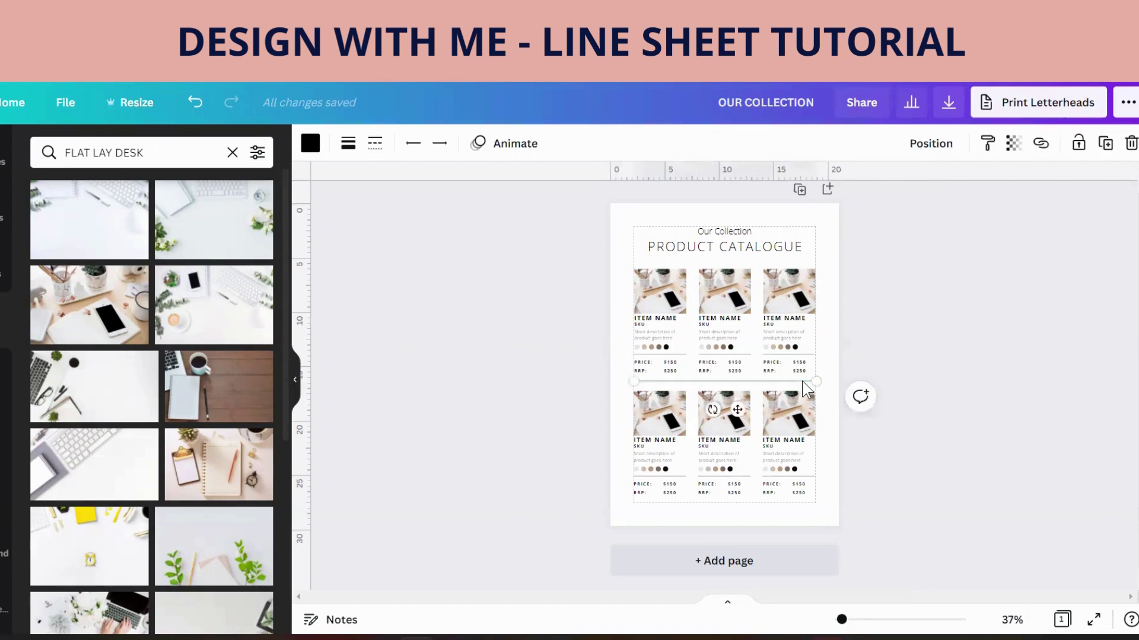
click(1100, 147)
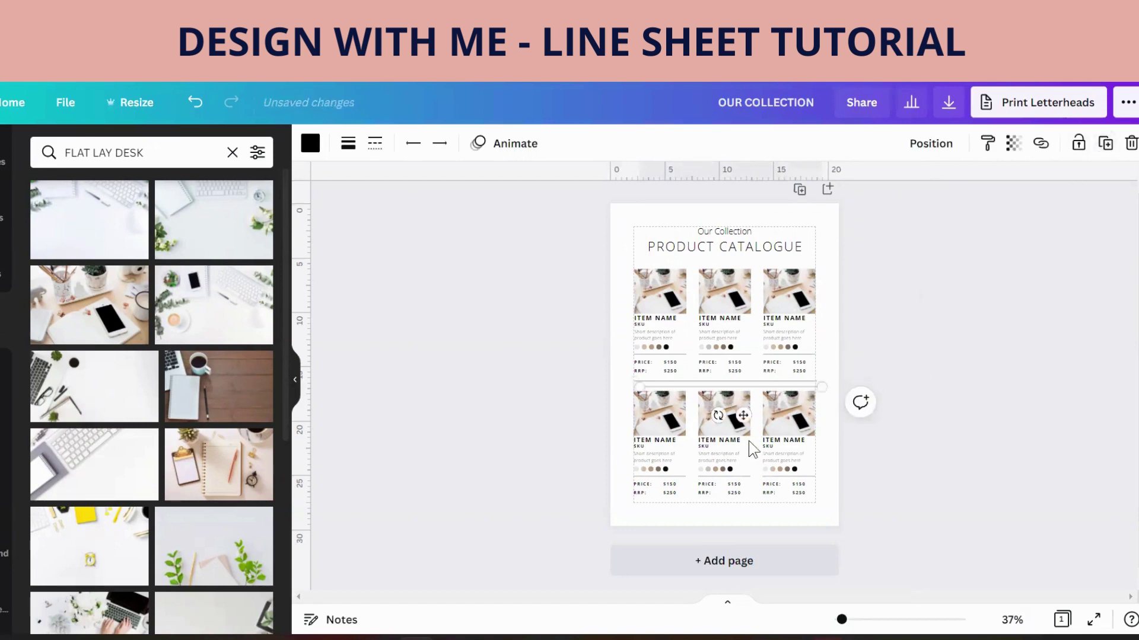
drag(748, 416, 739, 532)
click(937, 385)
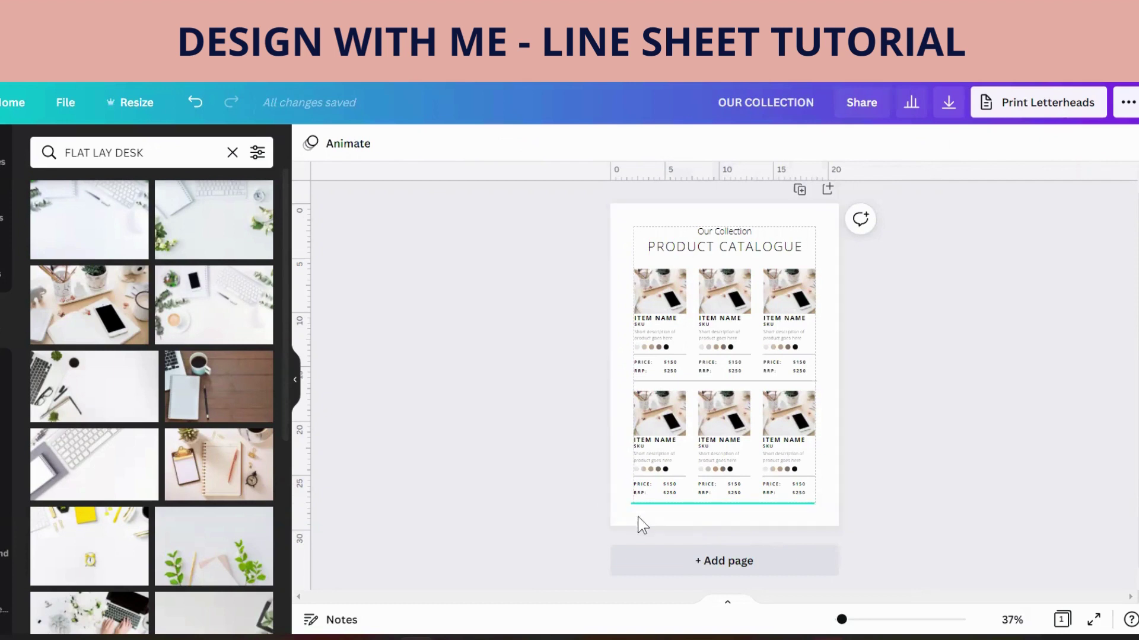
click(689, 510)
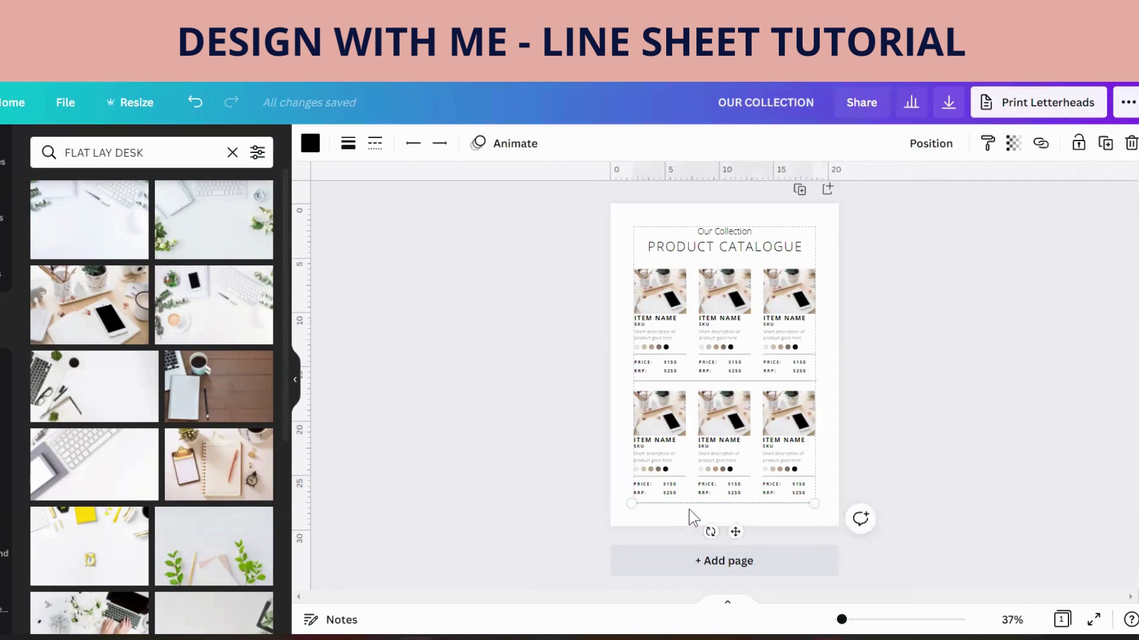
drag(690, 511, 691, 511)
click(533, 452)
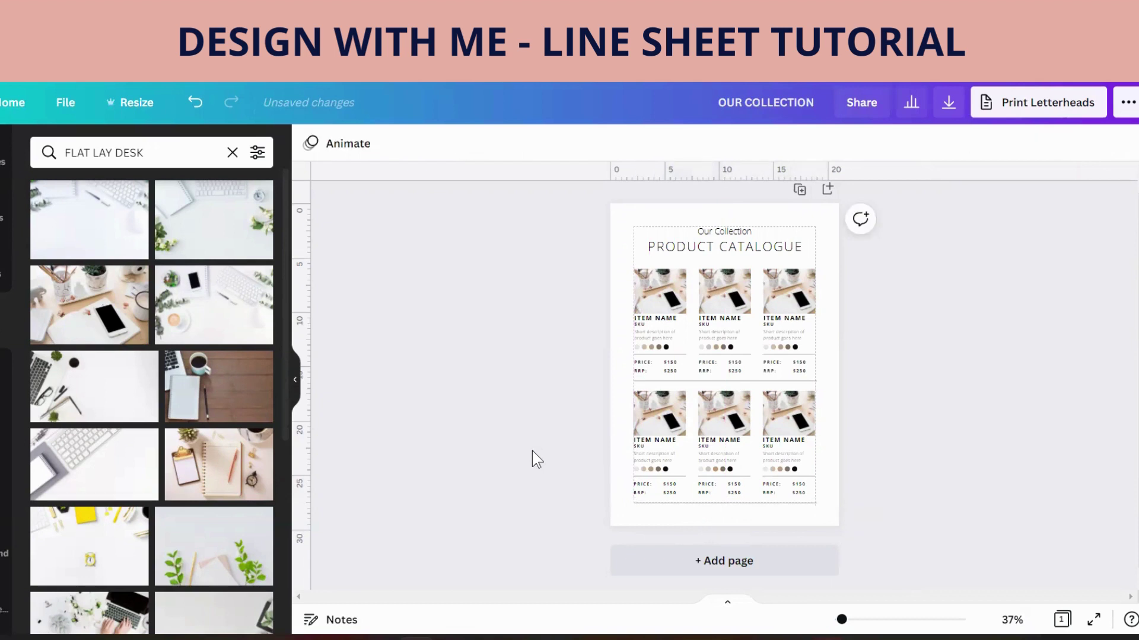
Add a text box reading BUSINESS NAME, centred below the bottom divider line
click(657, 519)
key(t)
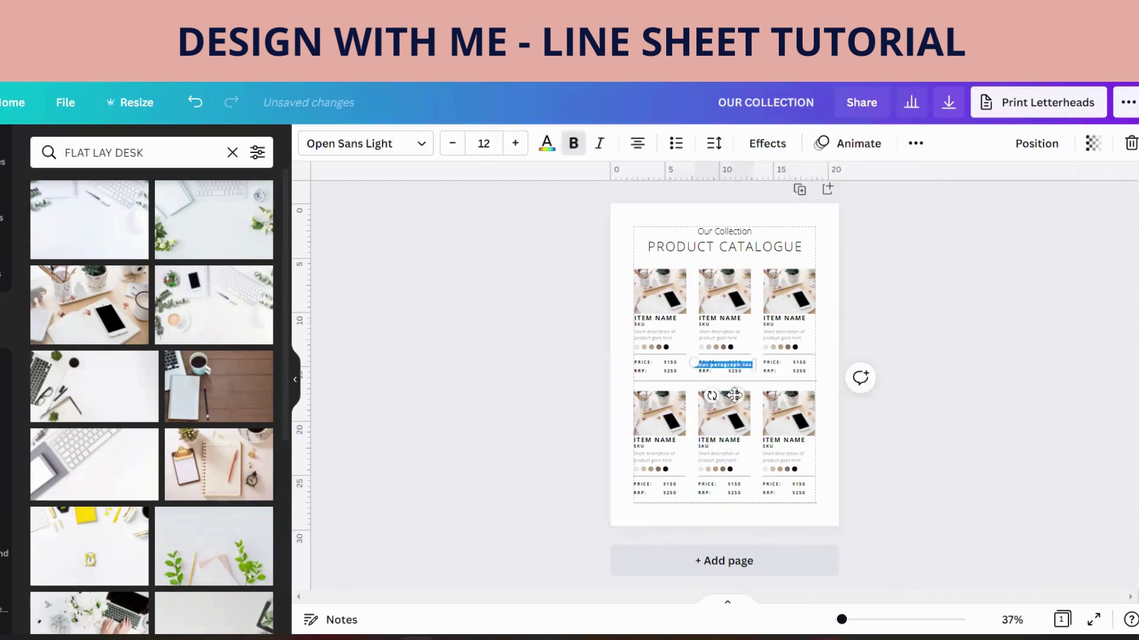
drag(735, 395, 734, 540)
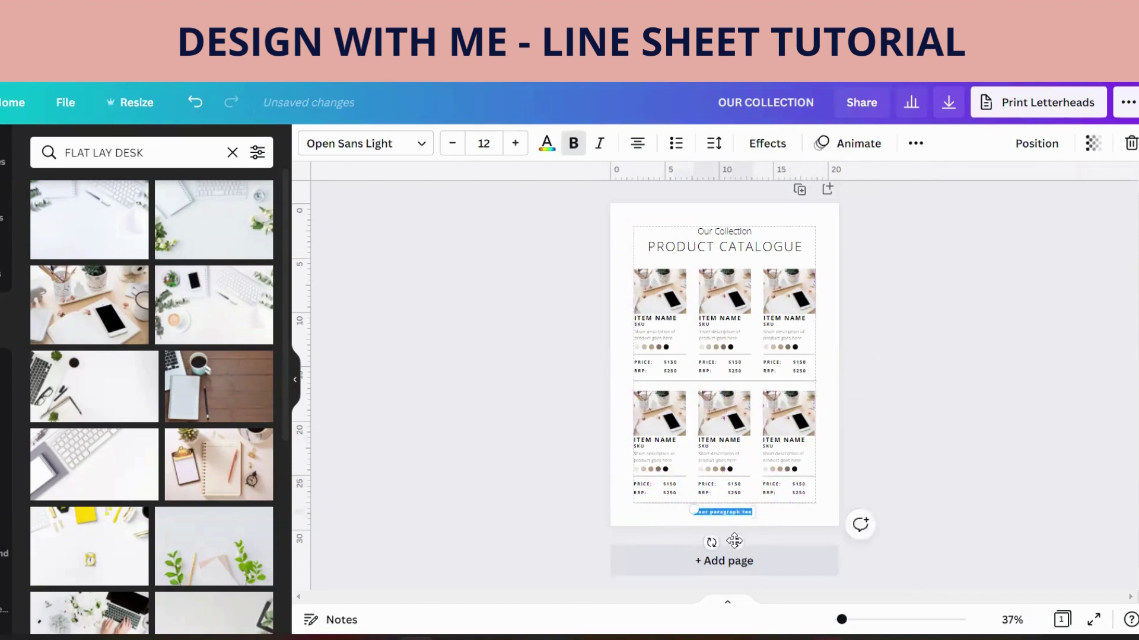
text(BUSINESS NAME)
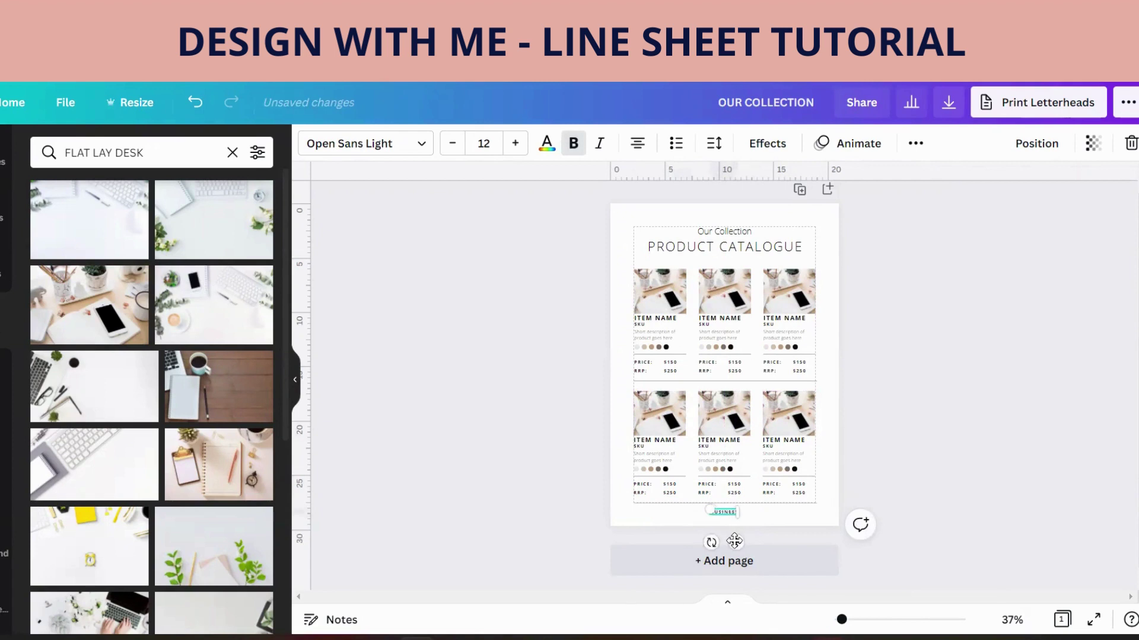
click(950, 427)
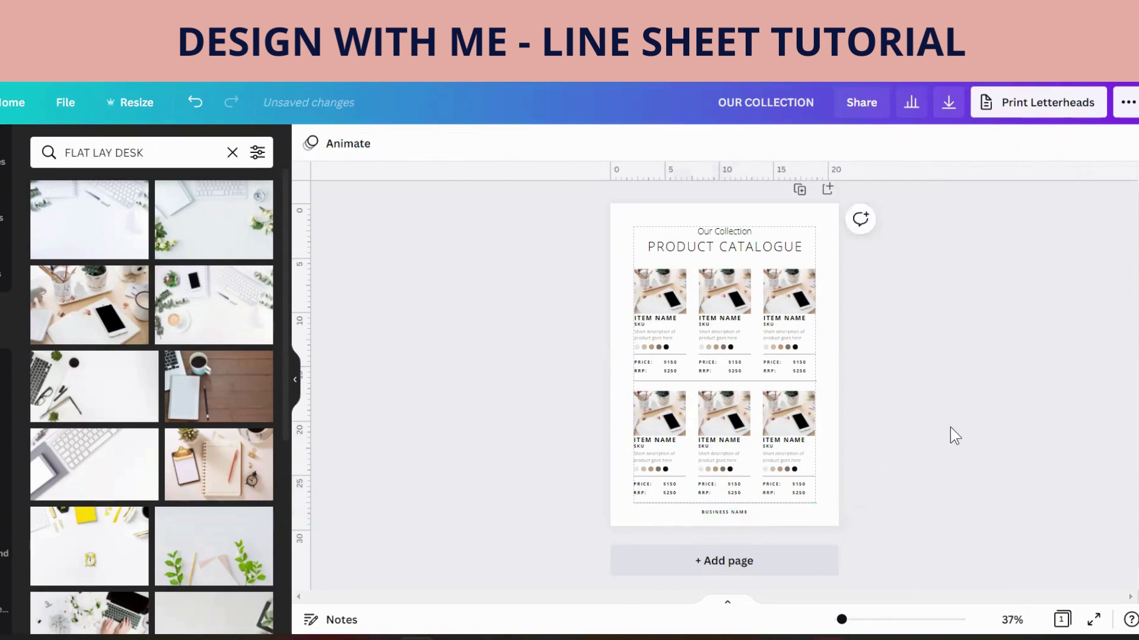
Try font size 14 on the BUSINESS NAME text and return it to 12
click(738, 513)
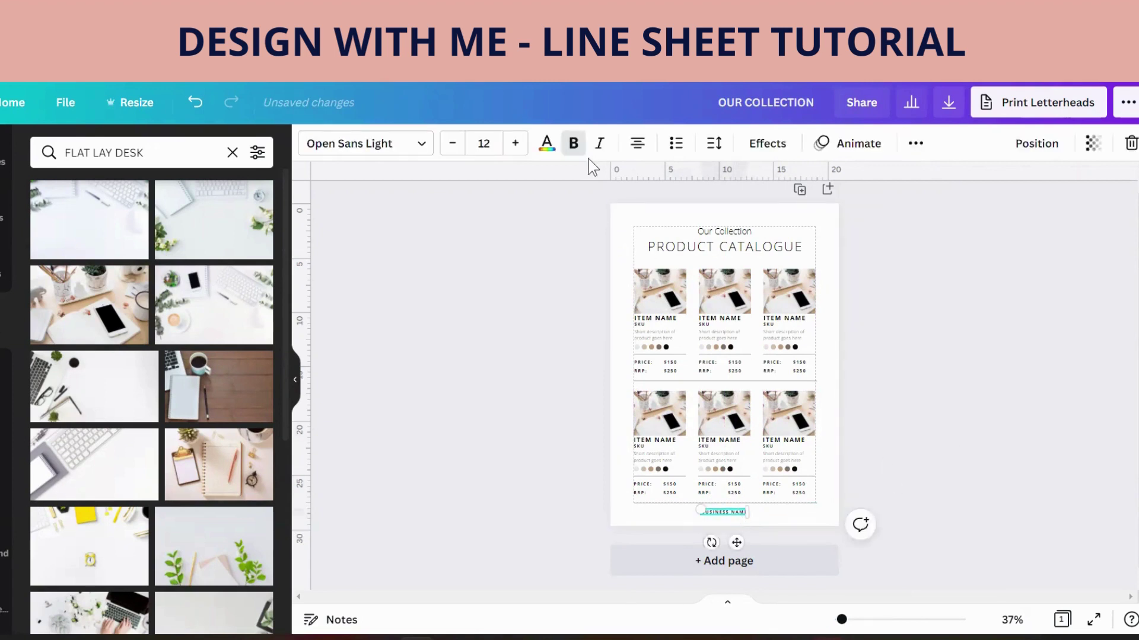
click(495, 319)
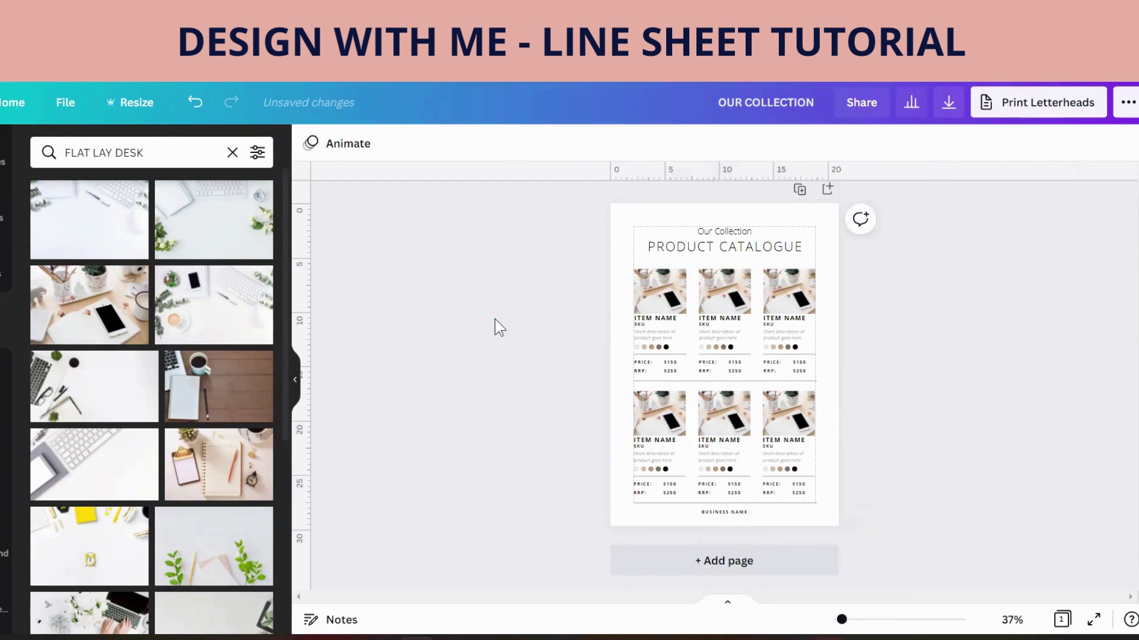
click(723, 514)
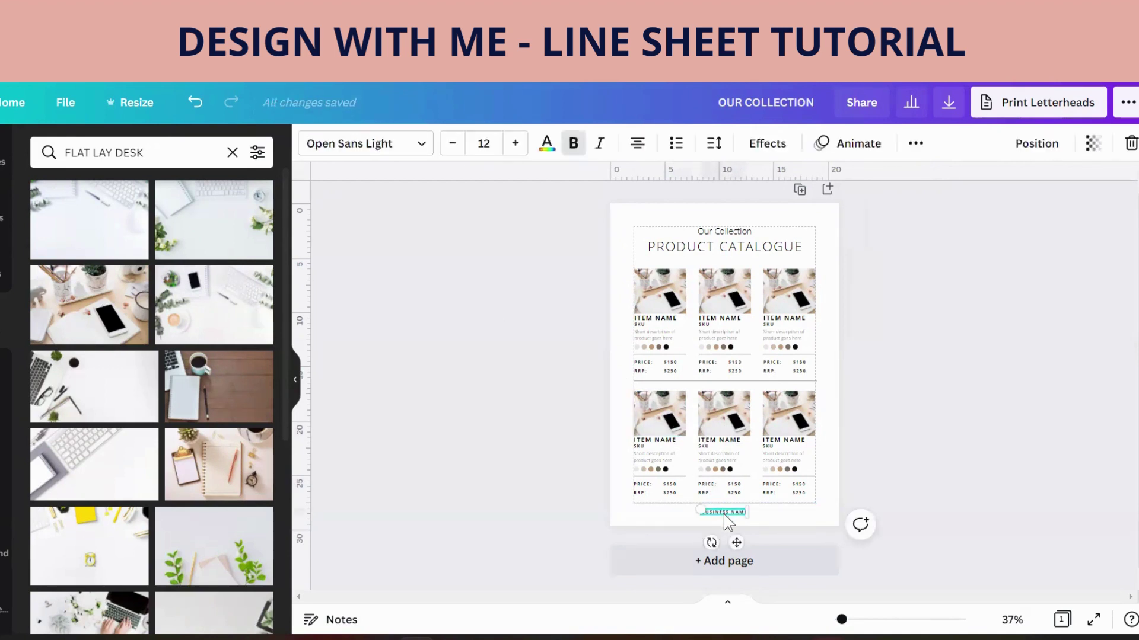
click(515, 144)
click(515, 143)
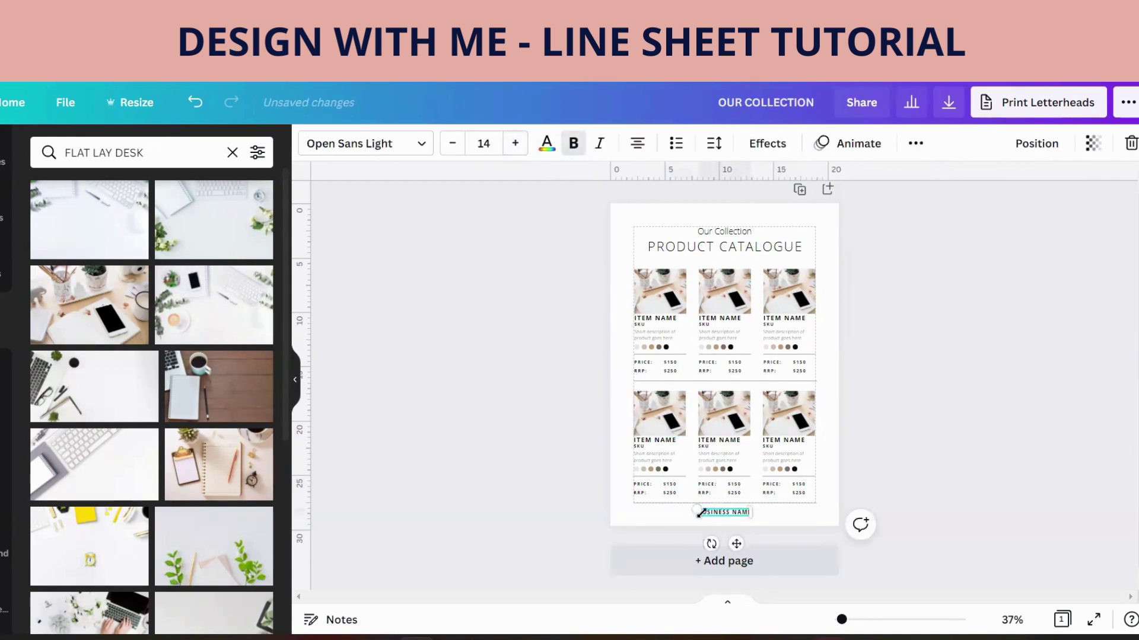
click(449, 145)
click(449, 144)
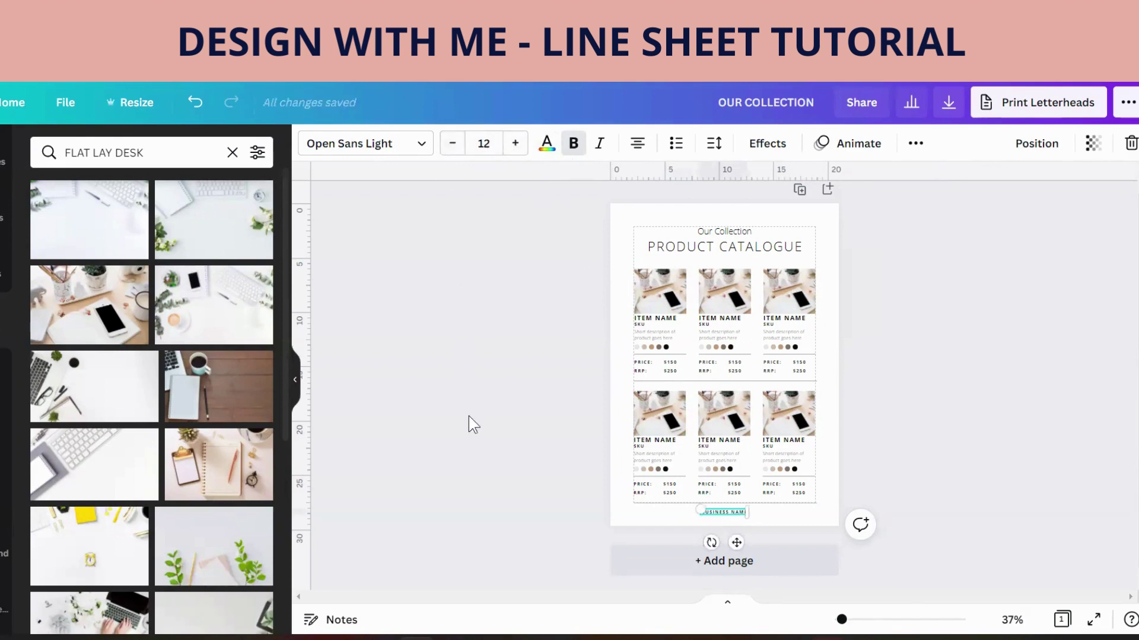
click(873, 259)
click(723, 511)
click(909, 389)
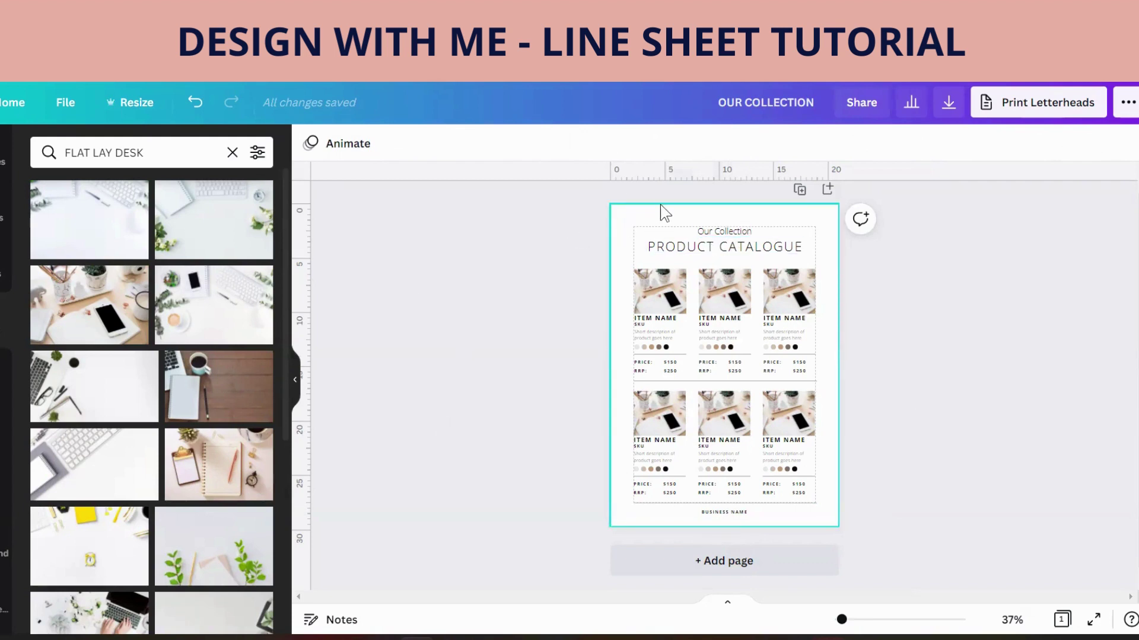
click(712, 232)
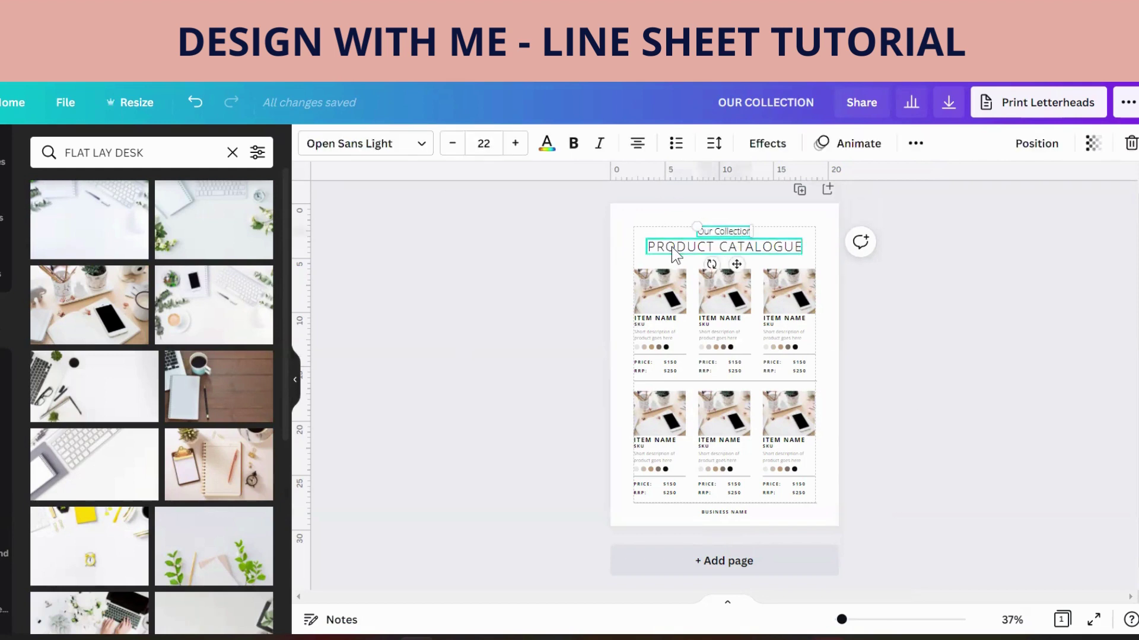
click(491, 350)
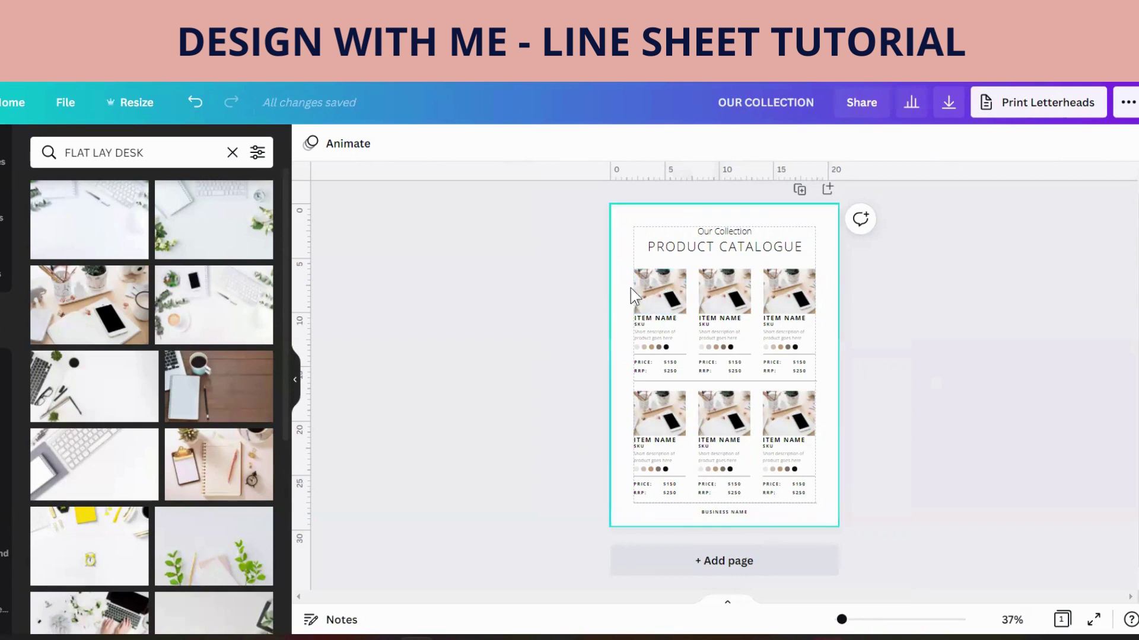
Open the link options for the first product image and close them without entering a link
click(651, 295)
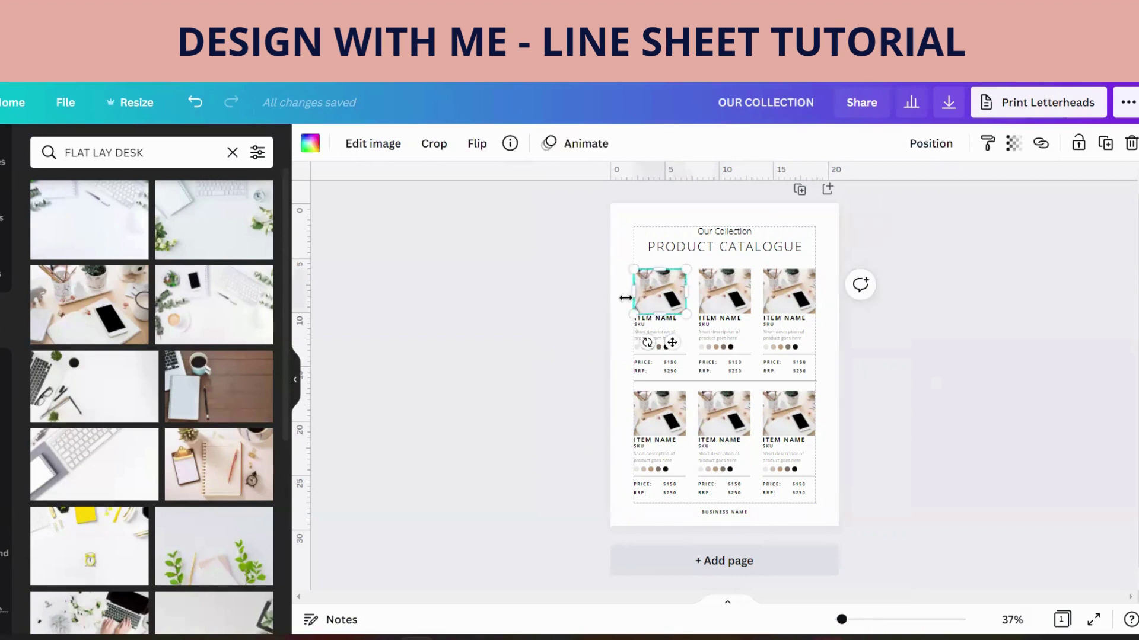
click(1042, 145)
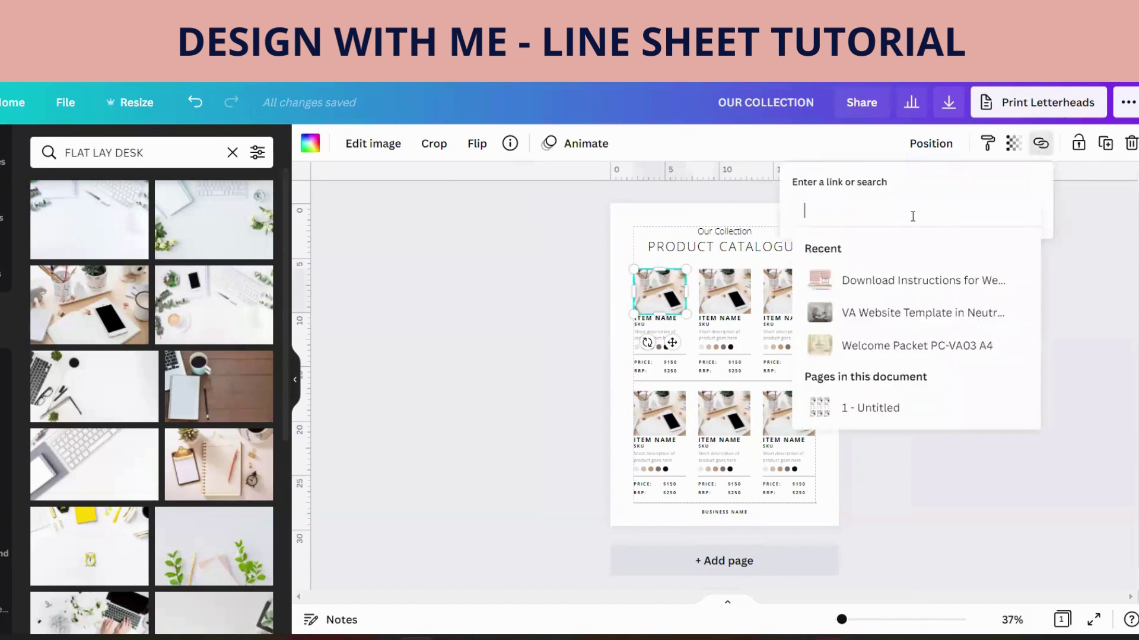
click(1054, 250)
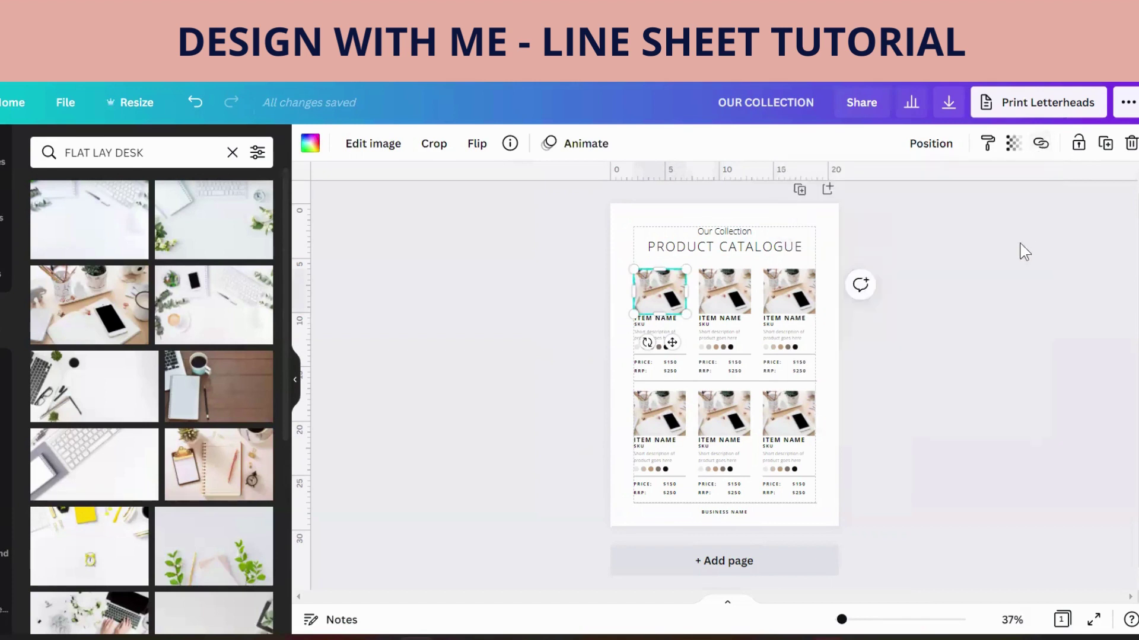
click(519, 307)
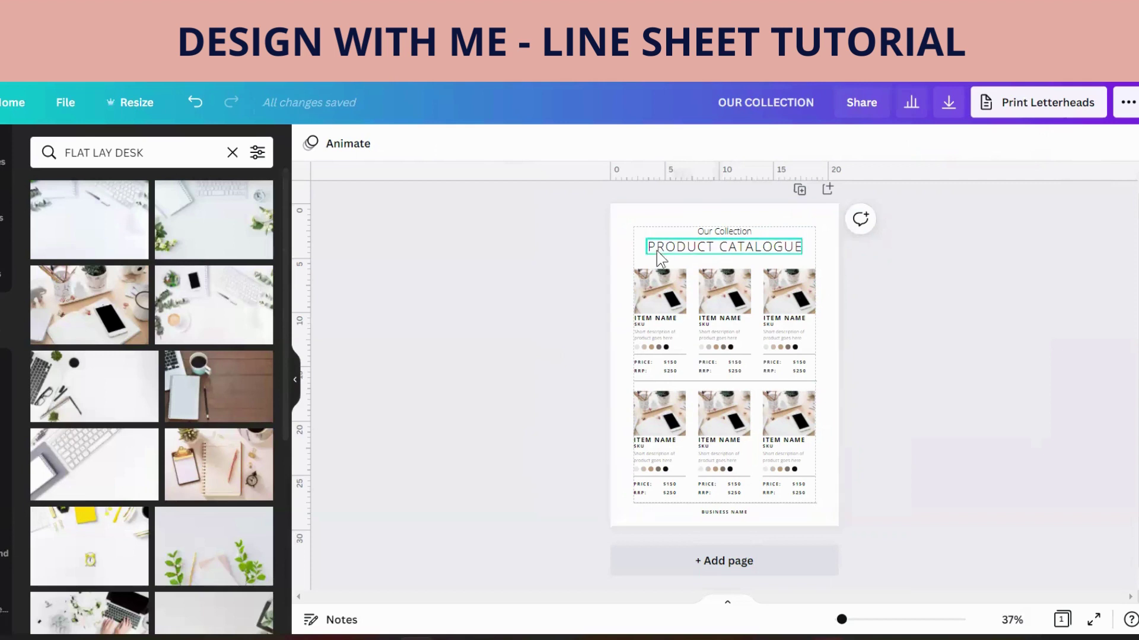
Nudge the whole upper row of product blocks slightly up towards the PRODUCT CATALOGUE heading
drag(606, 261, 849, 376)
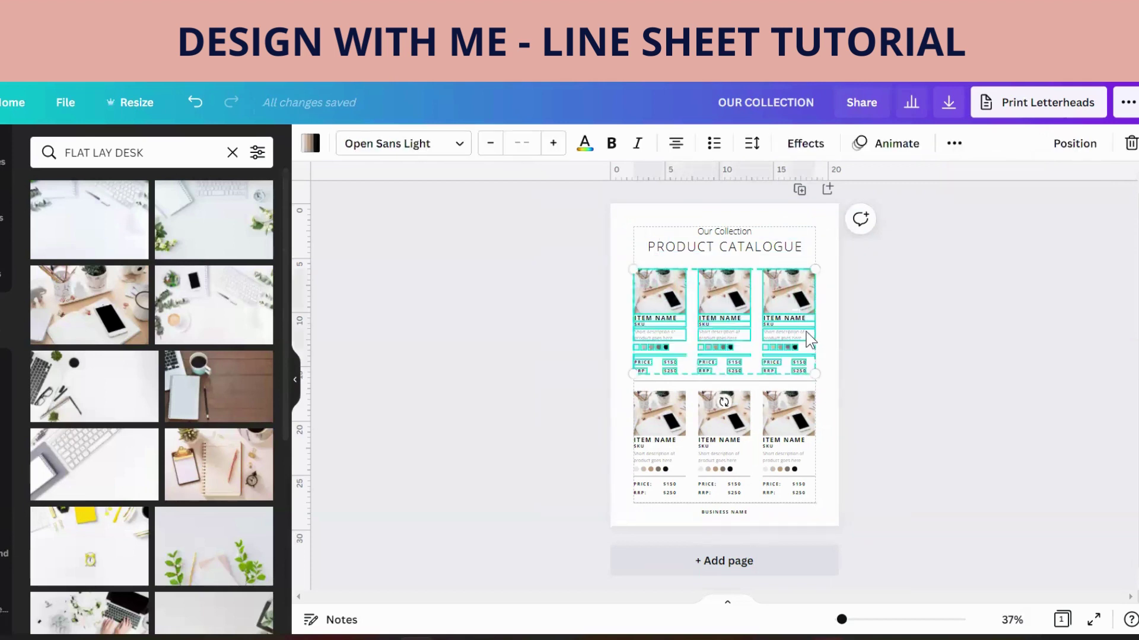
key(Up)
key(Up)
key(Up)
key(Up)
key(Up)
key(Up)
key(Up)
key(Up)
key(Up)
key(Up)
key(Up)
key(Up)
key(Up)
key(Up)
key(Up)
key(Up)
key(Up)
key(Up)
key(Up)
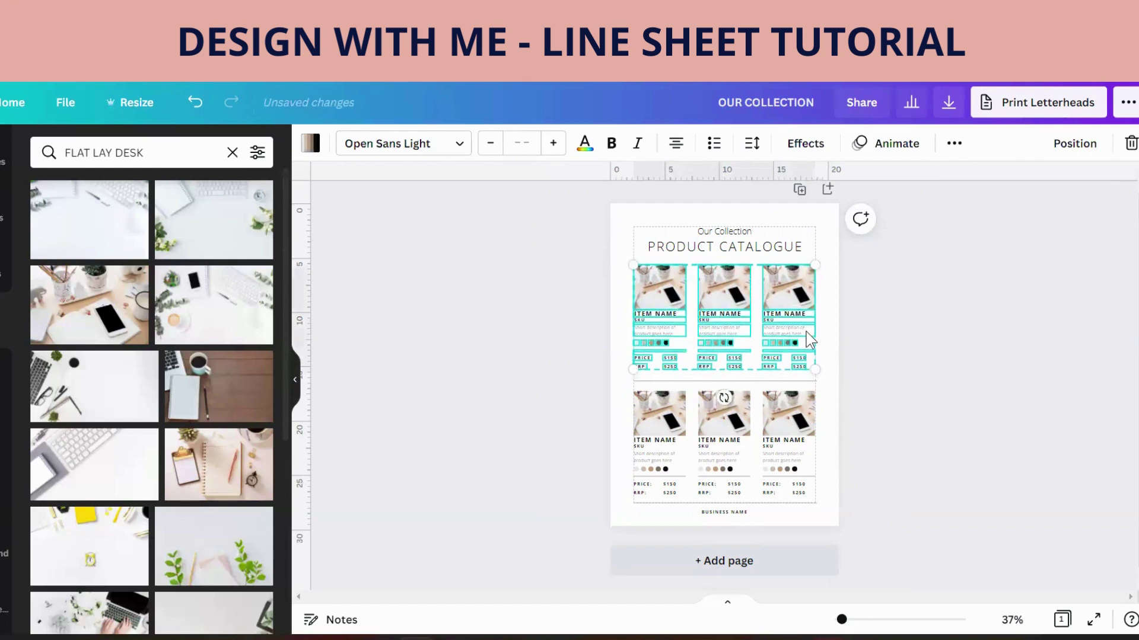
click(574, 382)
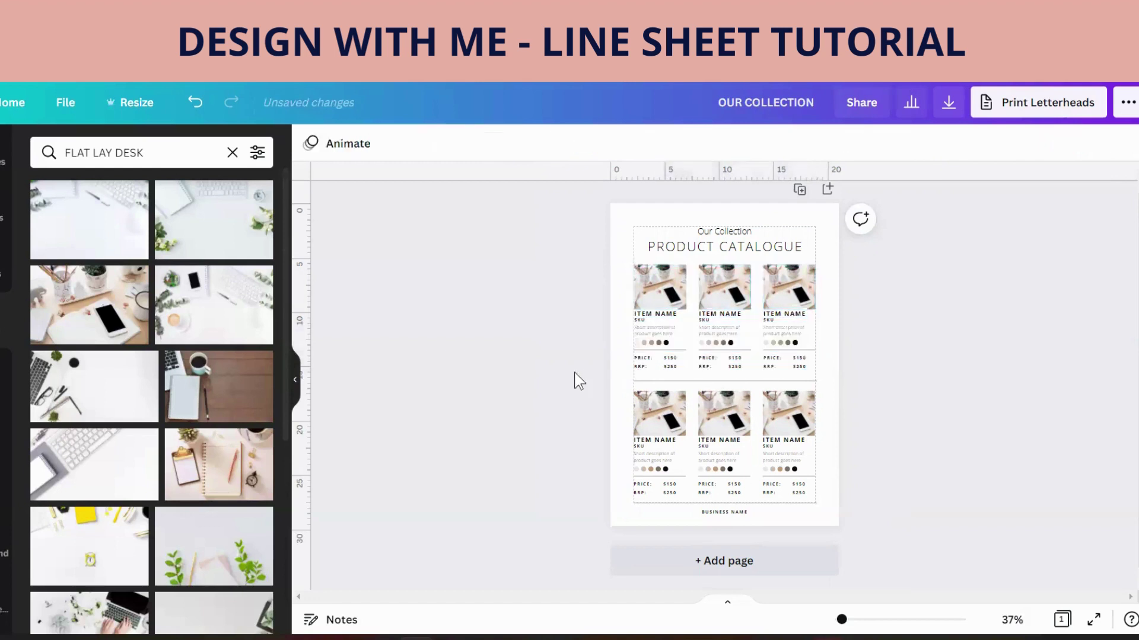
Nudge the middle divider line slightly up to balance the spacing between the two product rows
click(697, 382)
key(Up)
key(Up)
key(Up)
key(Up)
key(Up)
key(Up)
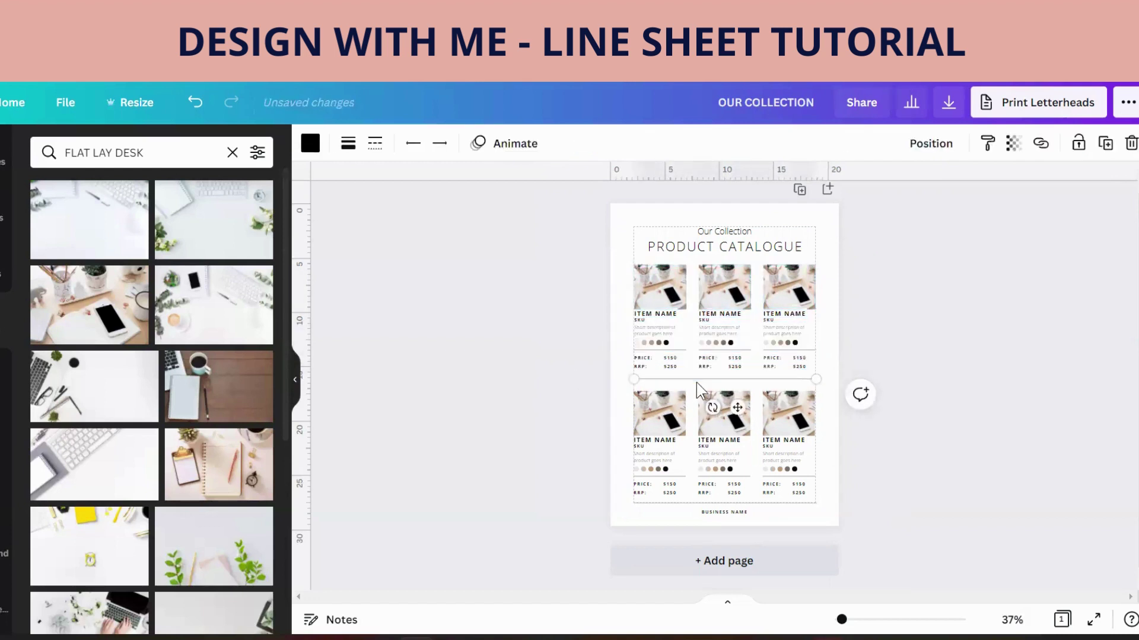
click(1027, 306)
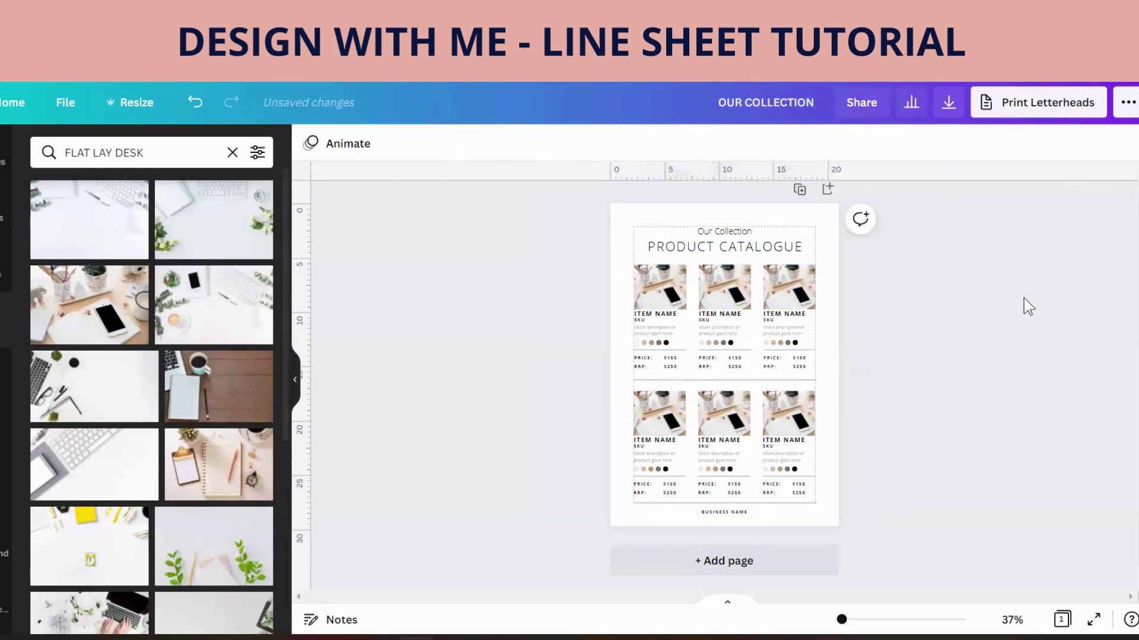